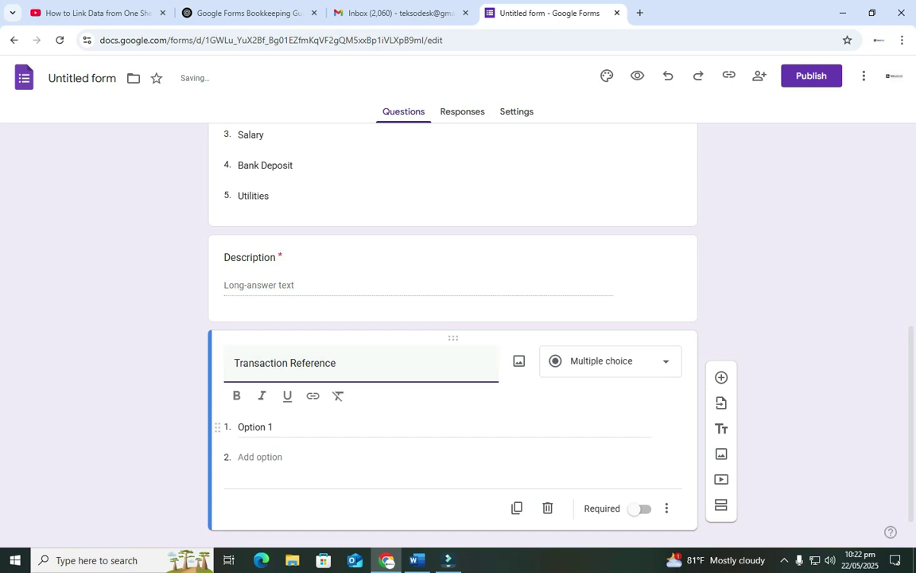
left_click(610, 362)
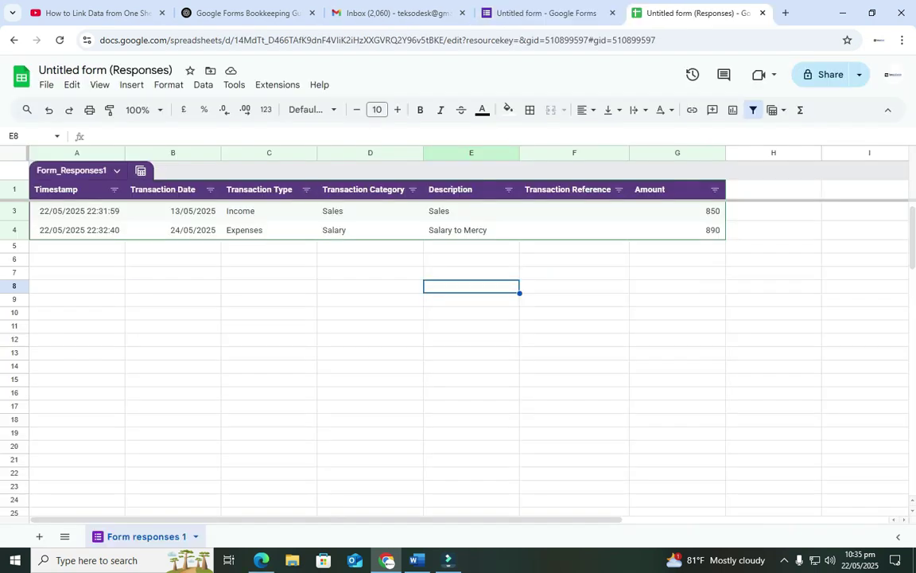
left_click(305, 189)
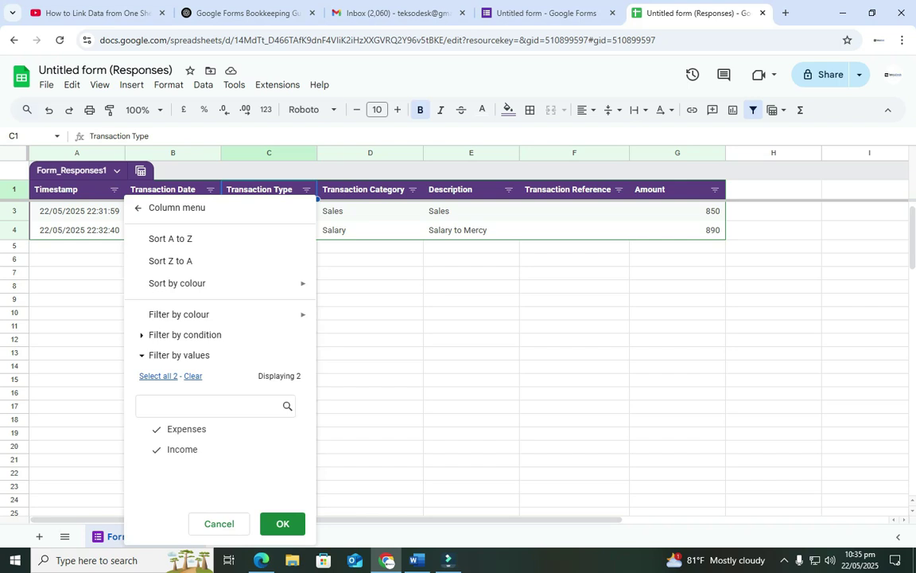
left_click(182, 449)
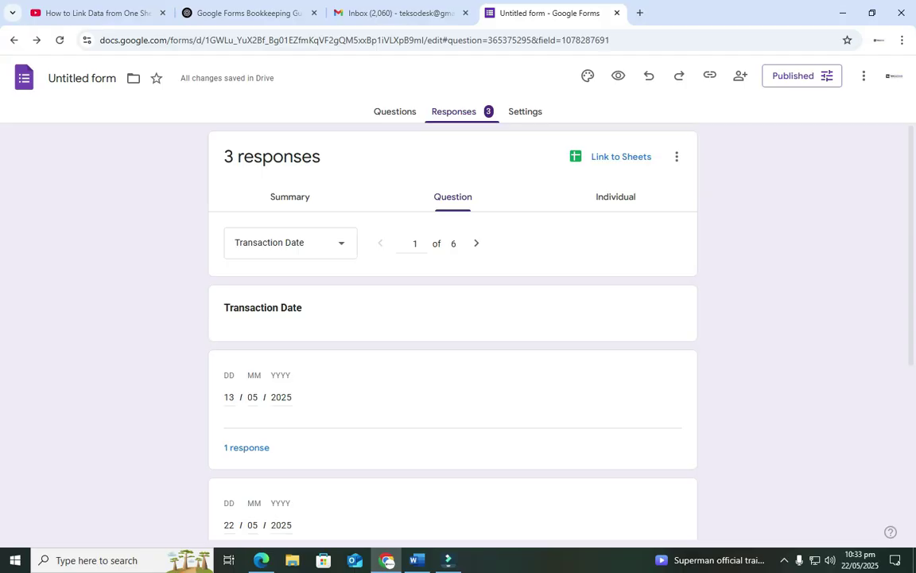
- Review the form's response summary, including the Transaction Type and Transaction Category charts
left_click(290, 197)
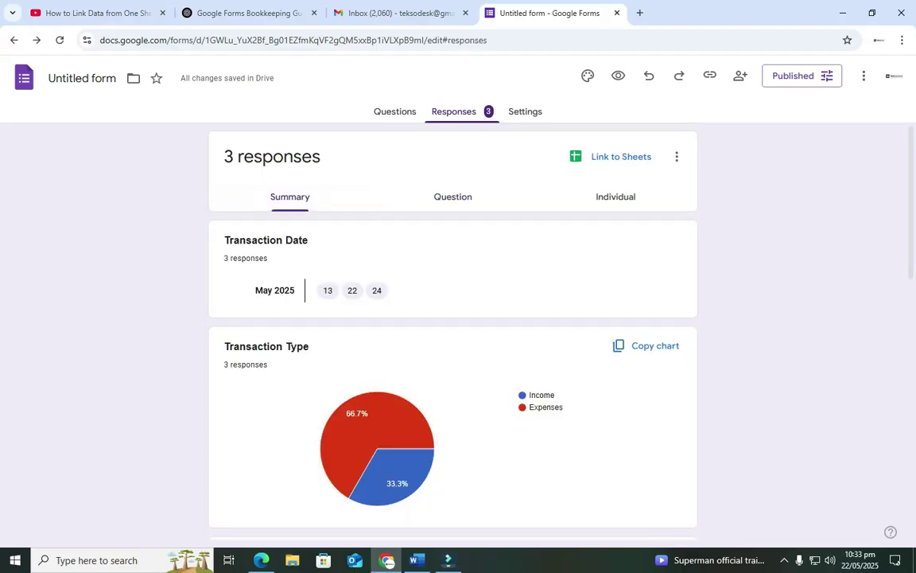
scroll(452, 334, "down", 3)
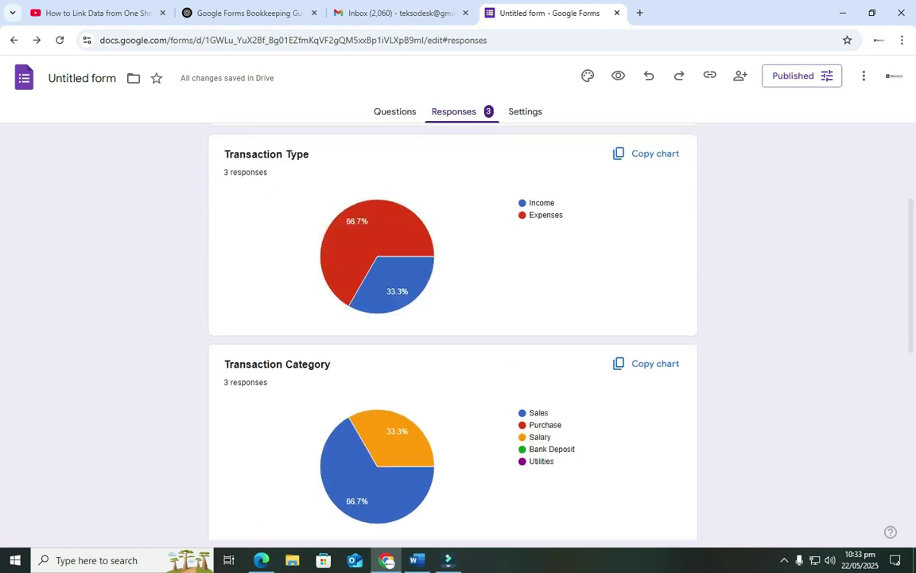
scroll(350, 271, "down", 3)
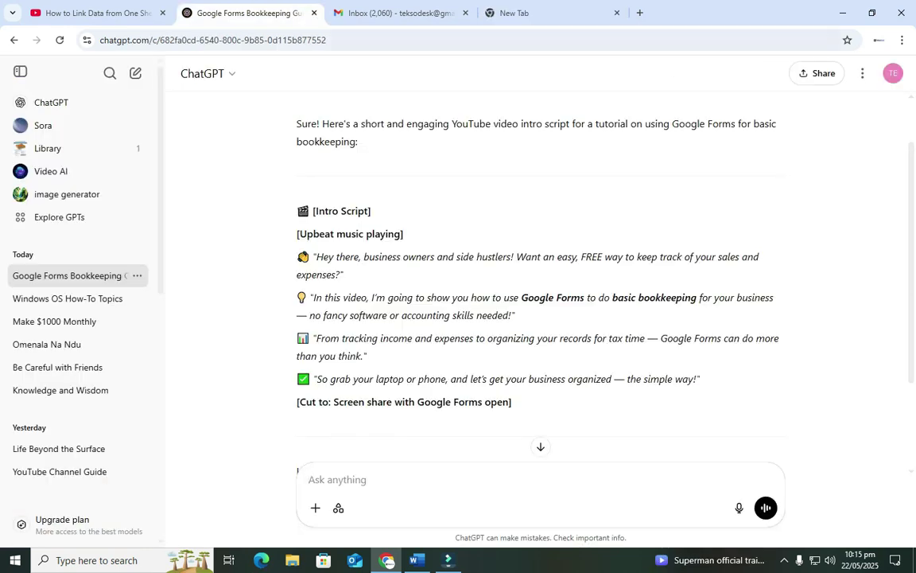
- Search for "google forms" in the empty browser tab, open Google Forms and create a blank form
key("ctrl+4")
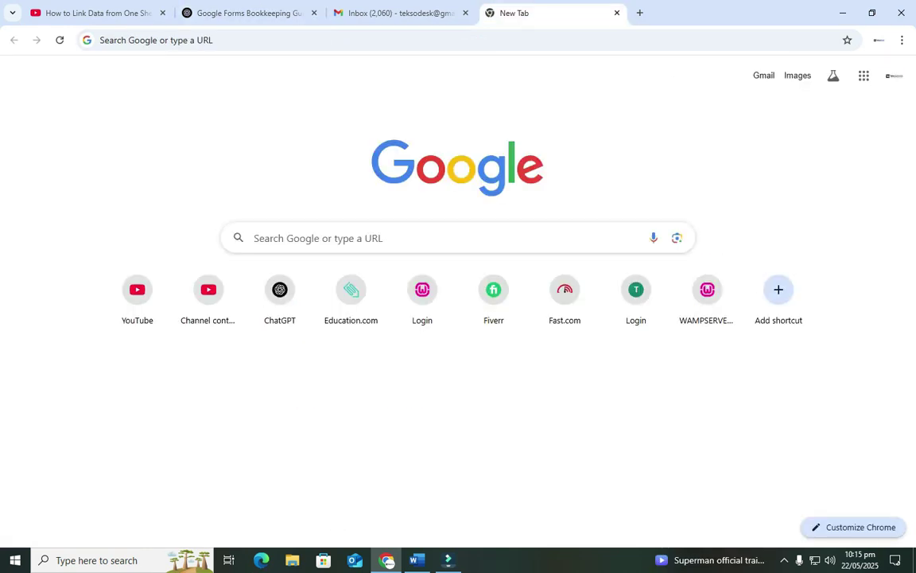
left_click(759, 37)
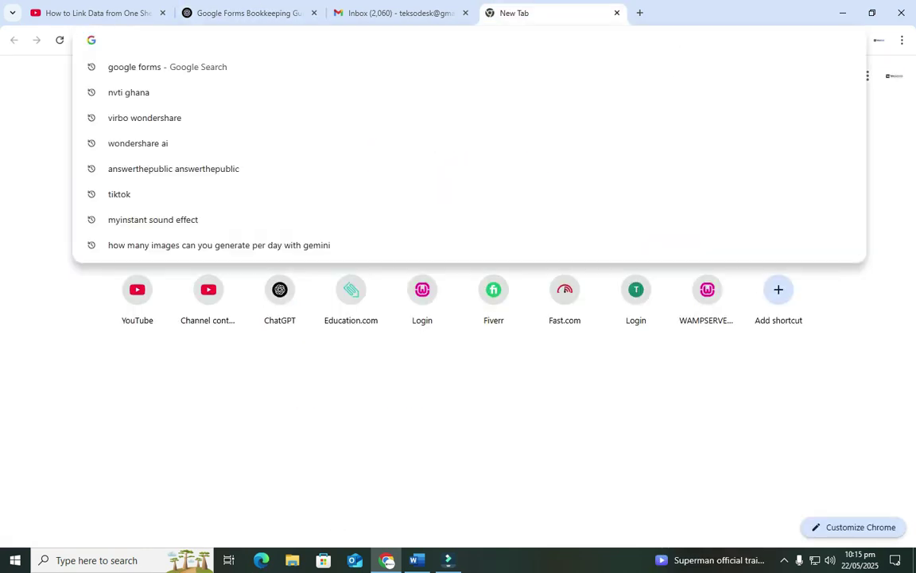
type("google forms")
key("Return")
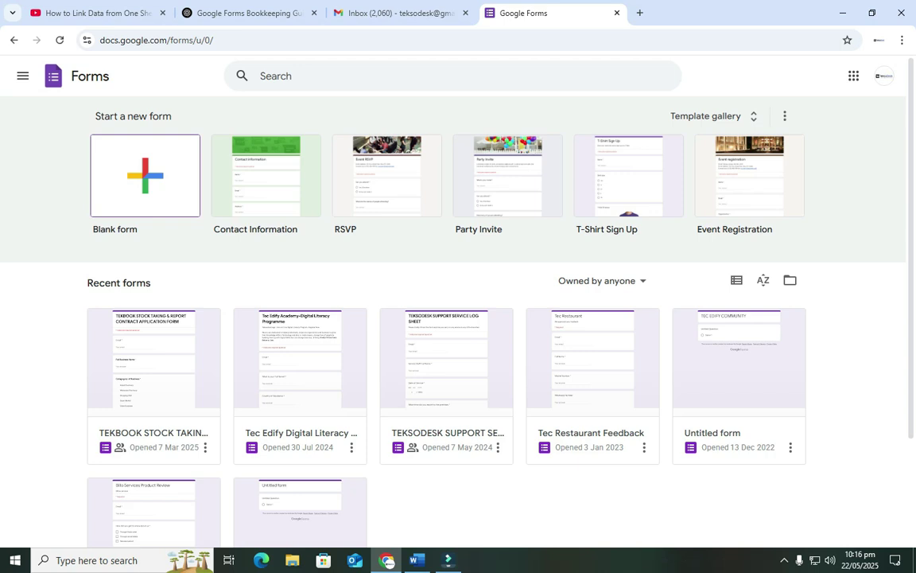
left_click(145, 175)
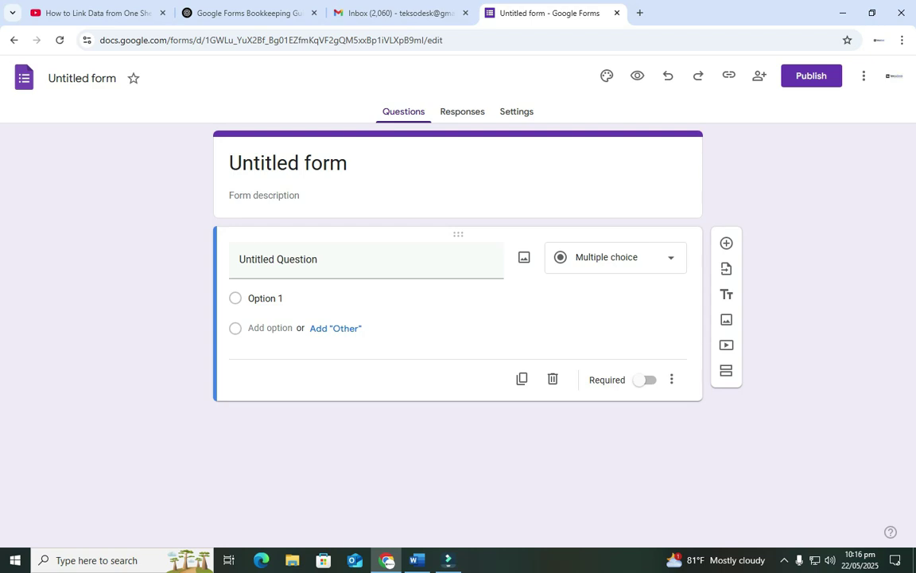
- Replace the form's title with "BASIC BOOKKEEPING FOR TECEDIFY"
left_click(235, 162)
left_click_drag(347, 163, 242, 163)
key("ctrl+a")
type("BASIC BOOKKEEPING FOR TECEDIFY")
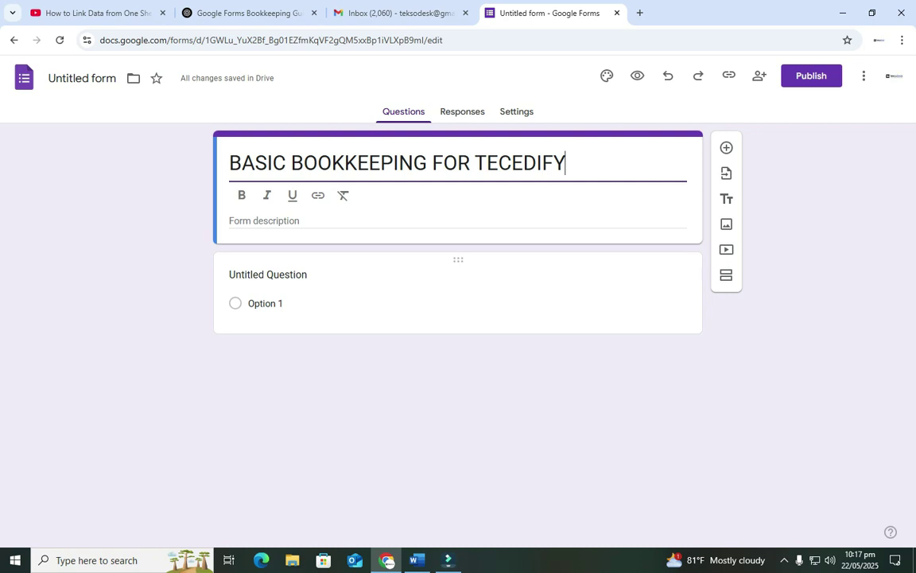
- Turn the untitled question into a required Date question named "Transaction Date"
left_click(267, 275)
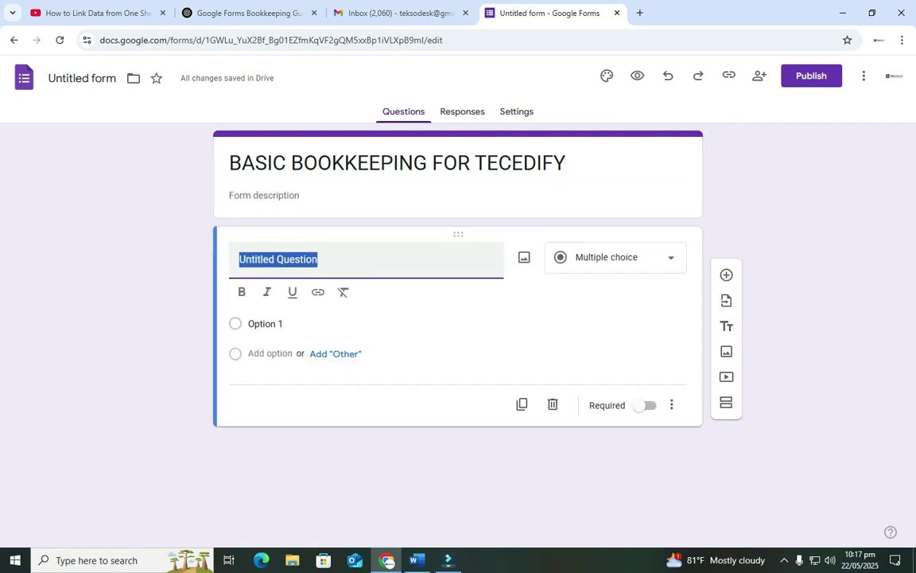
type("Transaction Date")
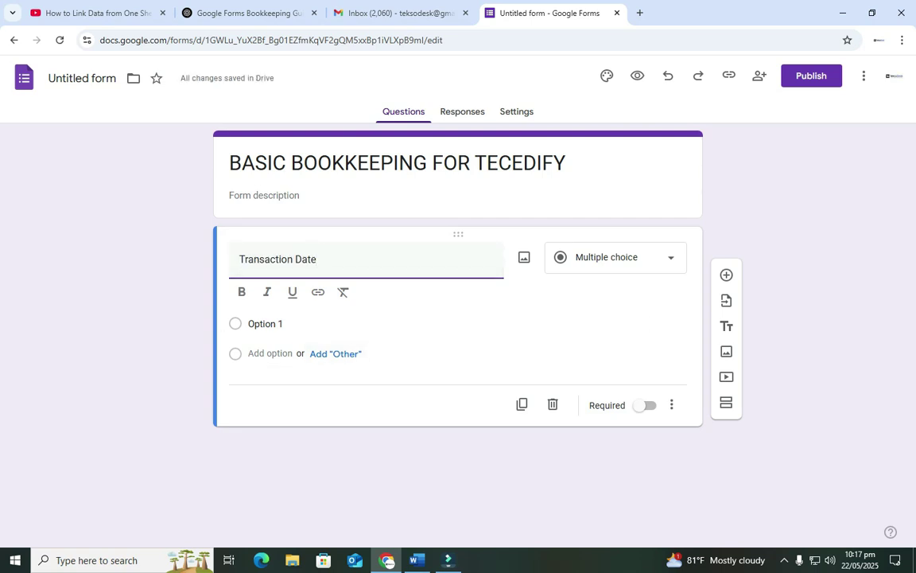
left_click(615, 257)
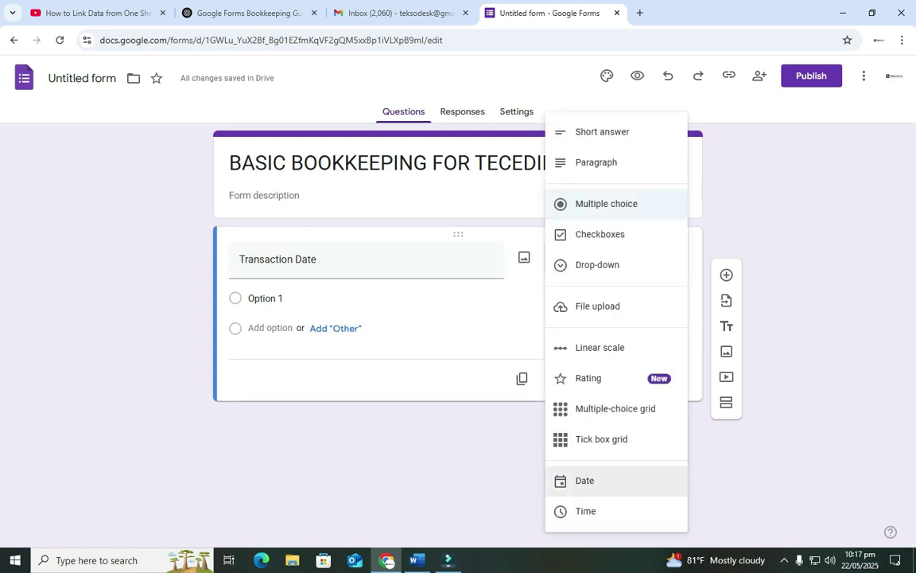
left_click(584, 480)
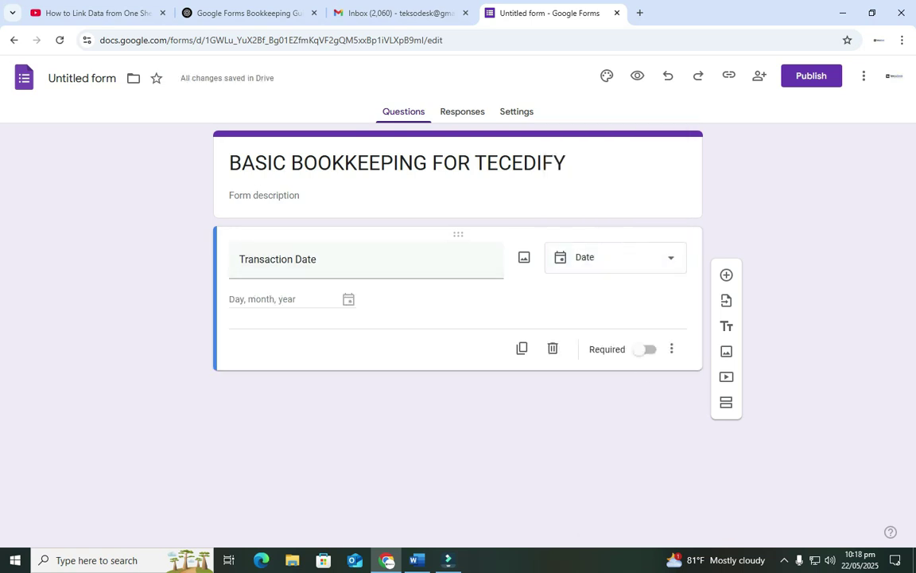
left_click(646, 349)
- Duplicate the Transaction Date question and rename the copy "Transaction Type"
left_click(522, 347)
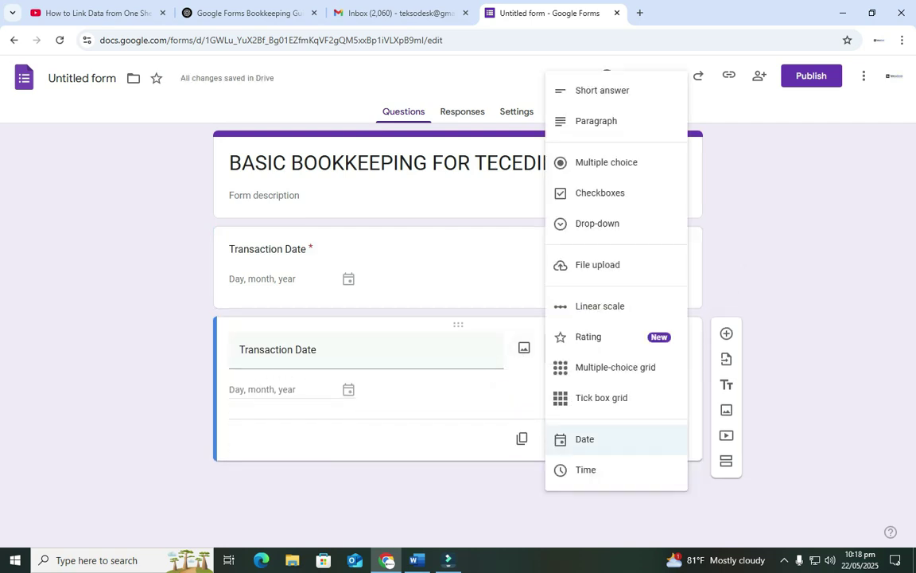
left_click(366, 350)
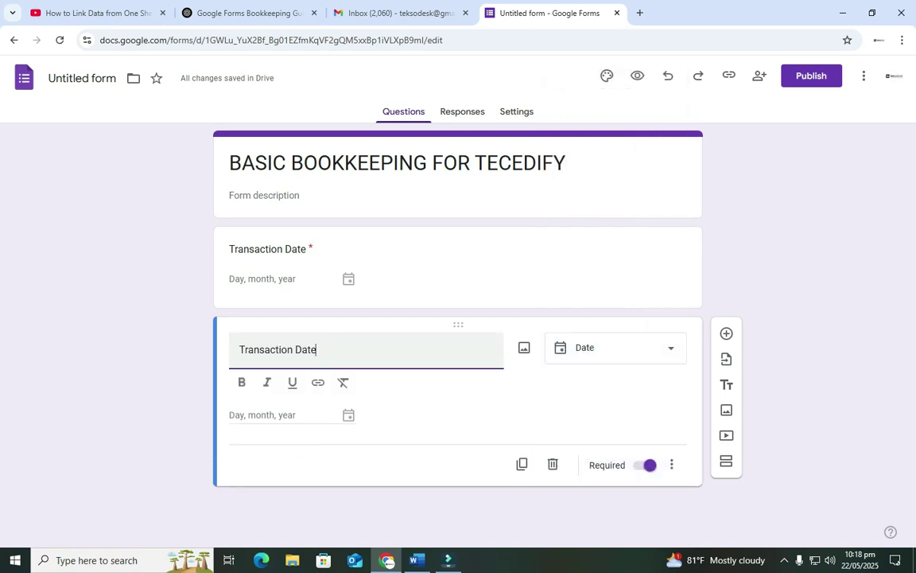
key("BackSpace")
key("BackSpace")
key("BackSpace")
key("BackSpace")
type("Type")
- Make Transaction Type a Multiple choice question with the options "Income" and "Expenses"
left_click(615, 347)
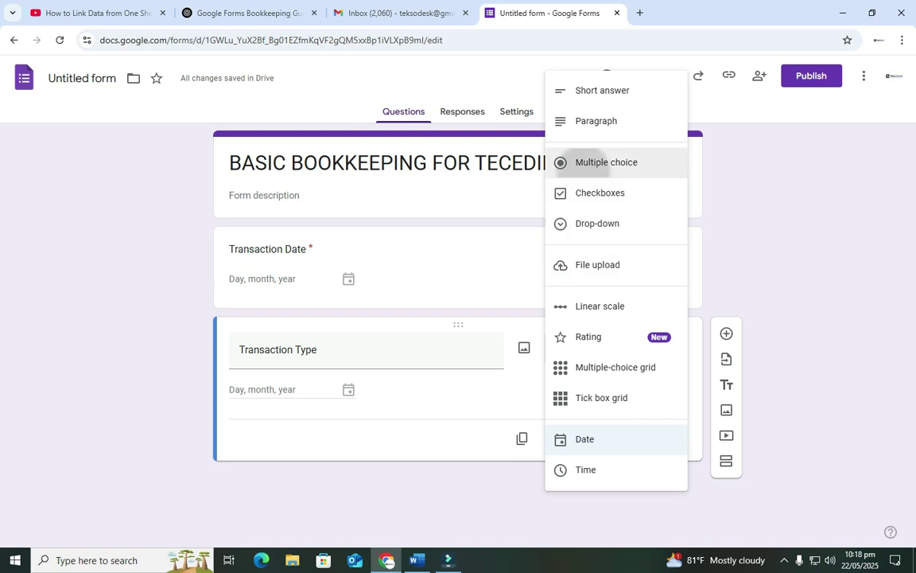
left_click(606, 162)
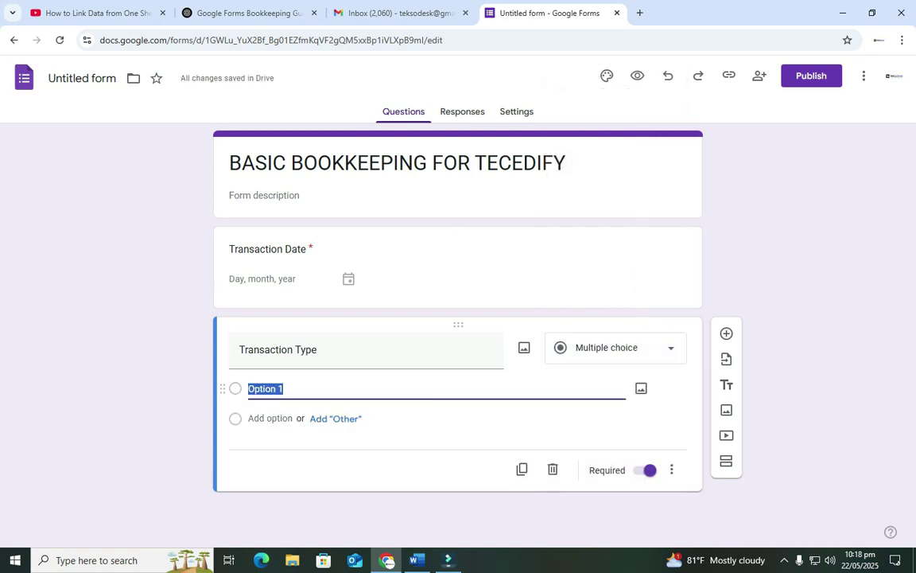
type("Income")
key("Return")
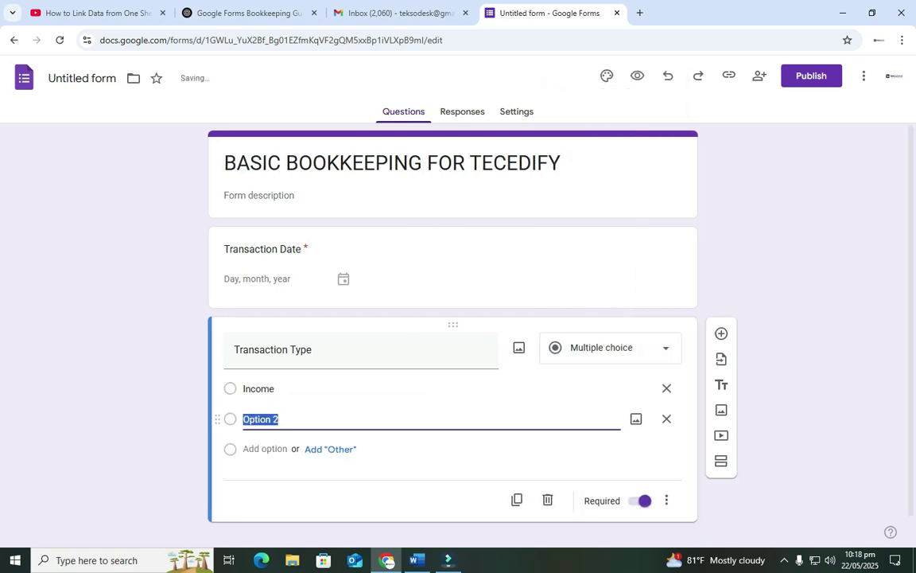
type("Expenses")
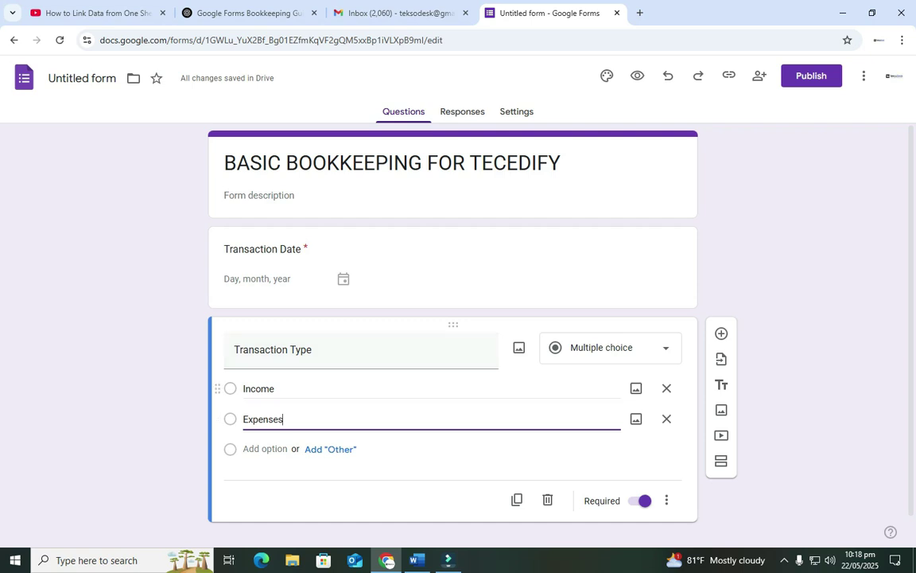
- Duplicate the Transaction Type question, rename the copy "Transaction Category" and change its type to Drop-down
scroll(429, 388, "down", 1)
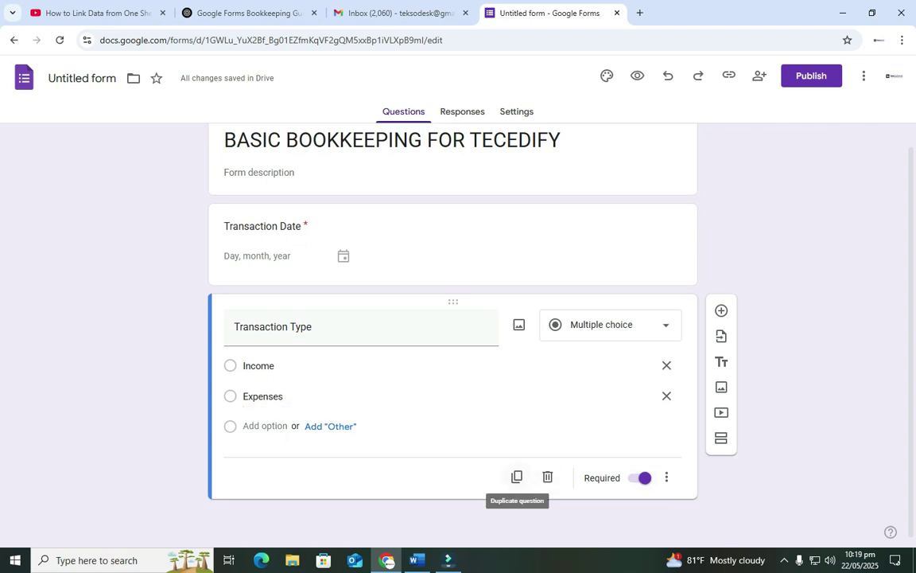
left_click(516, 476)
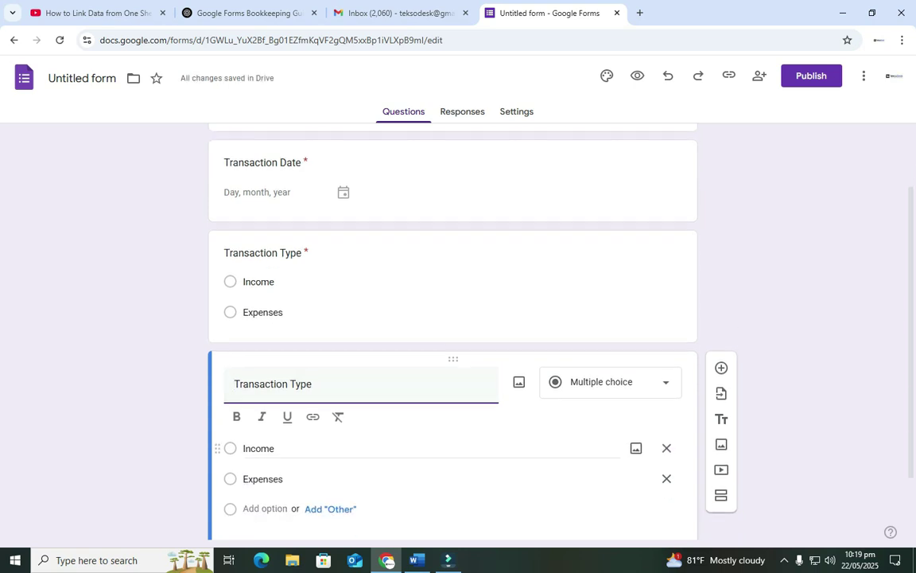
key("End")
key("shift+Left")
key("shift+Left")
key("shift+Left")
key("shift+Left")
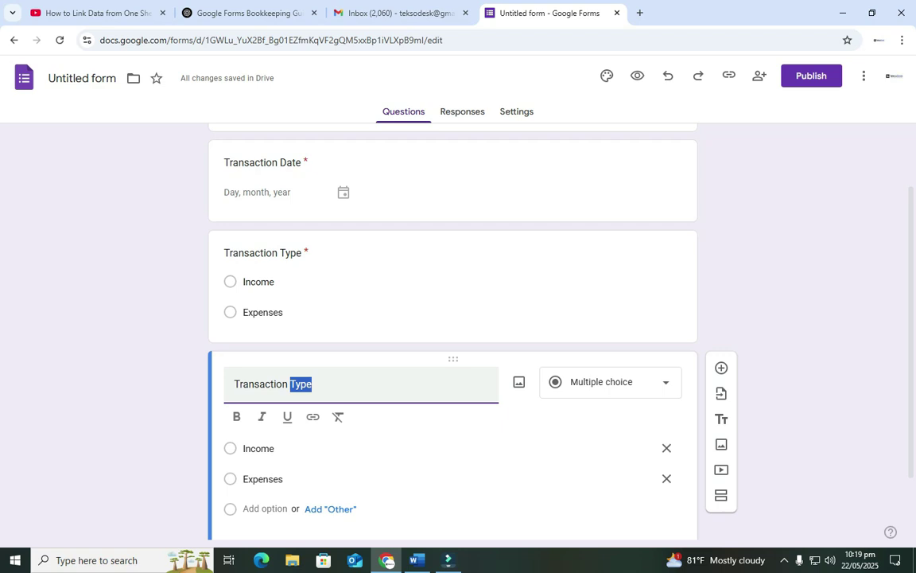
type("Categor")
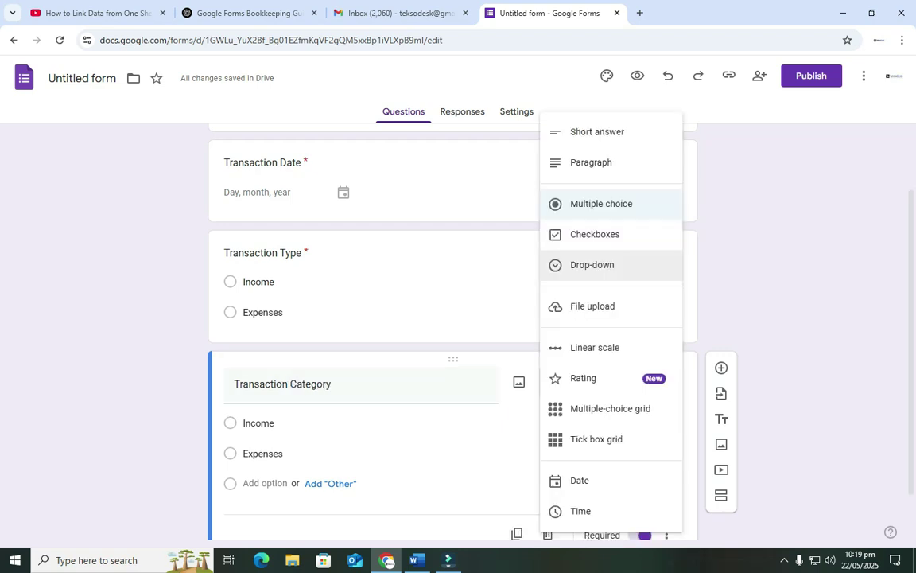
left_click(592, 265)
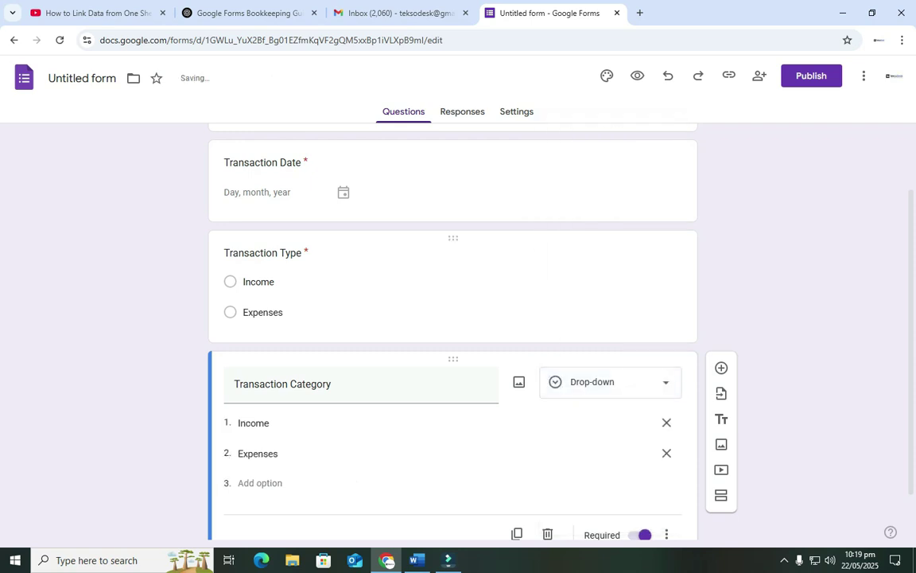
- Replace the two copied options of the Transaction Category question with "Sales" and "Purchase"
scroll(453, 334, "down", 1)
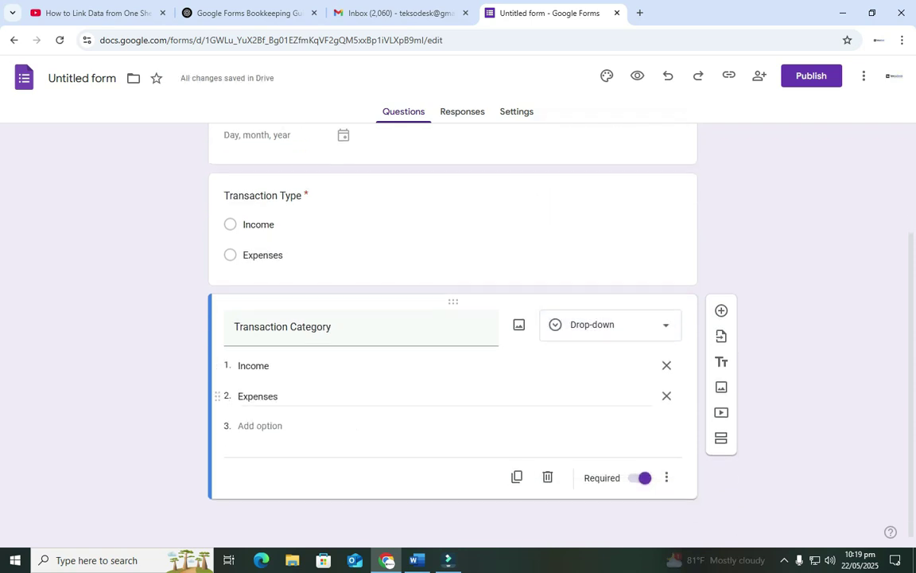
left_click(254, 365)
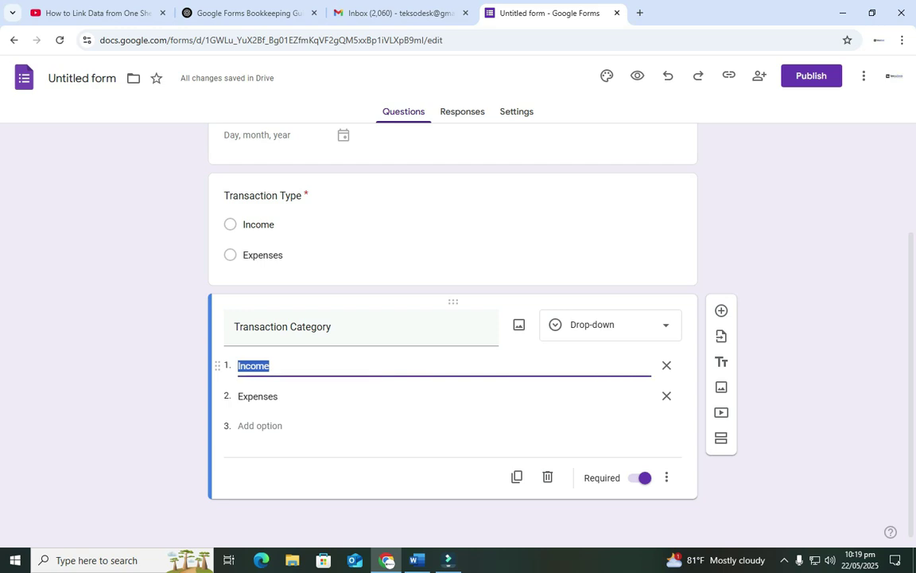
type("Sales")
key("Return")
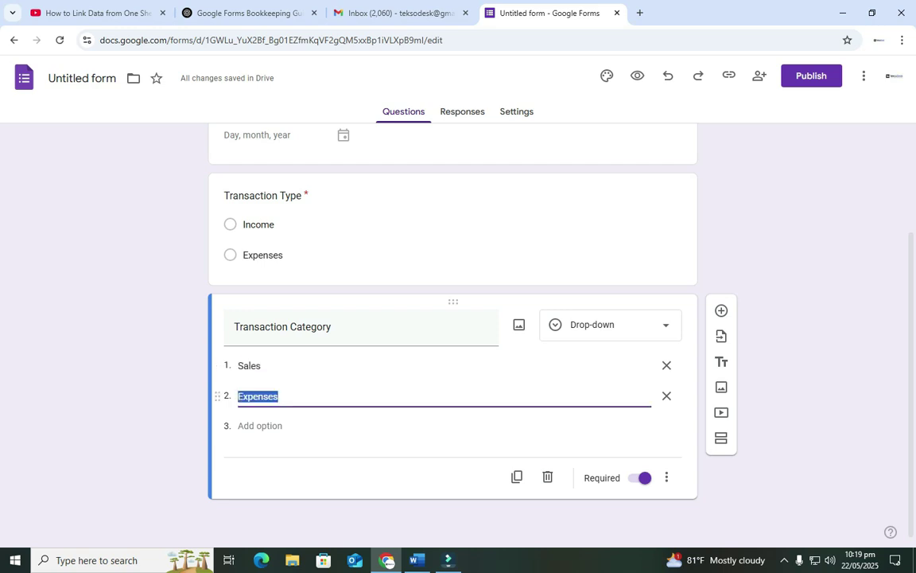
type("Purch")
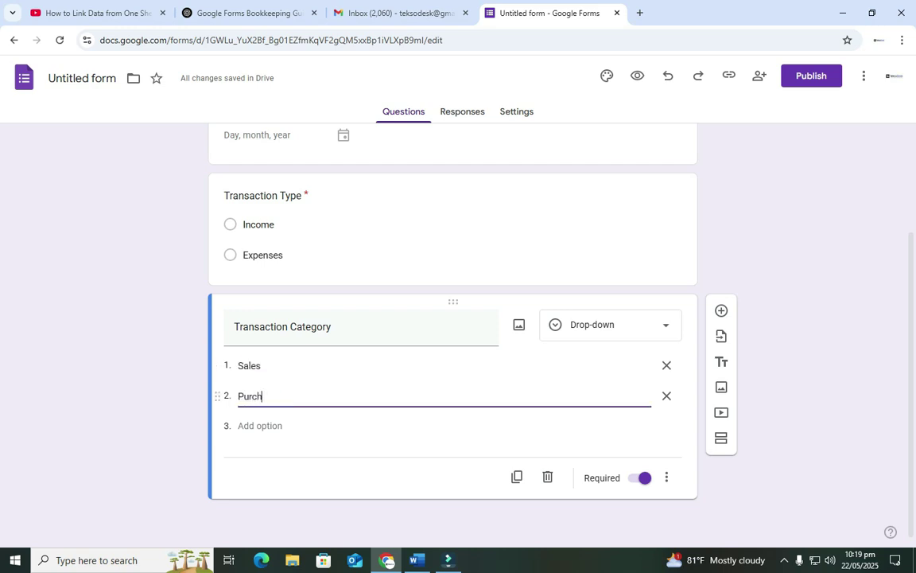
type("ase")
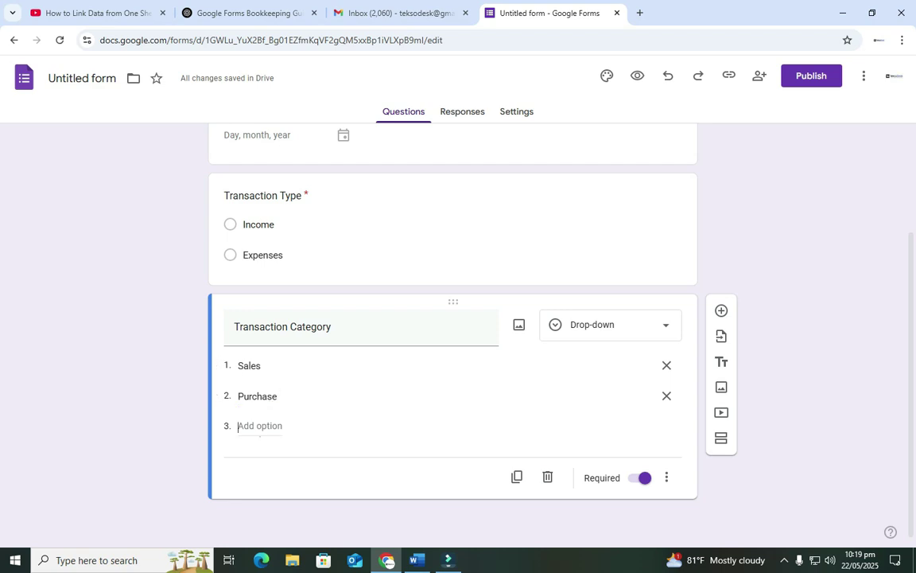
- Add the options "Salary", "Bank Deposit" and "Utilities" to the Transaction Category question
key("Return")
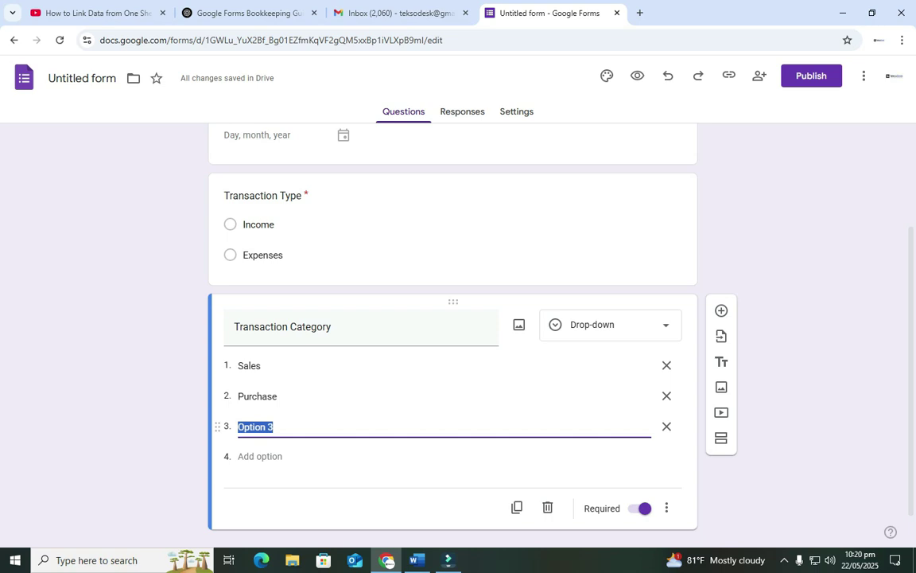
type("Salary")
key("Return")
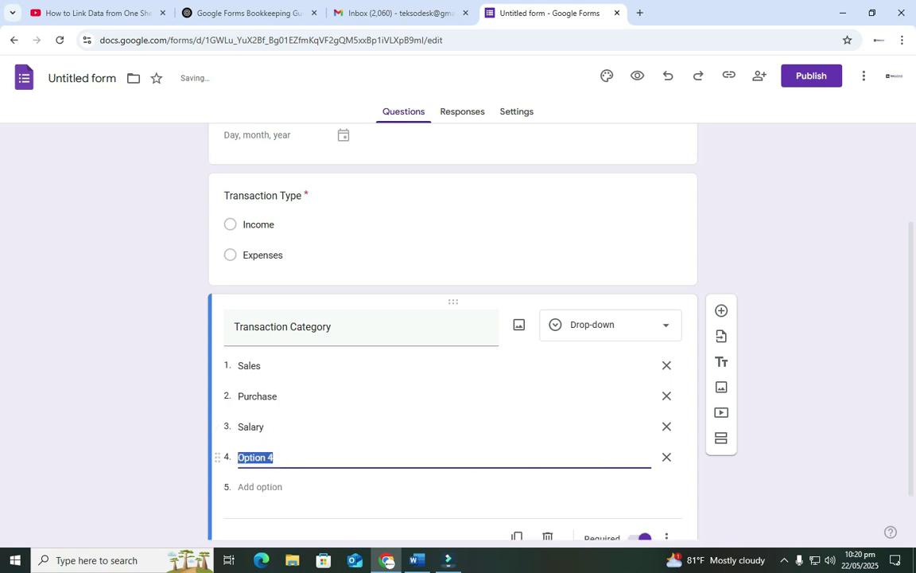
type("Bank Deposit")
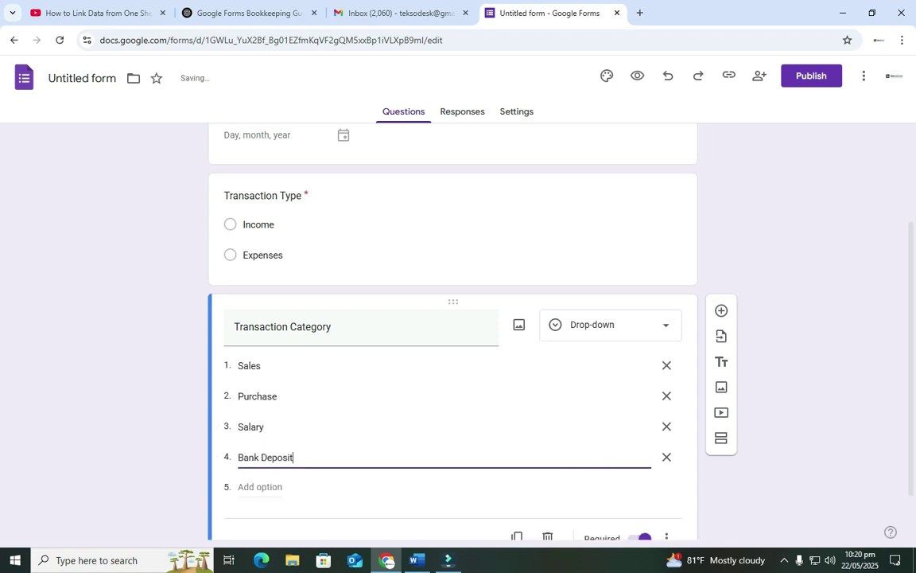
key("Return")
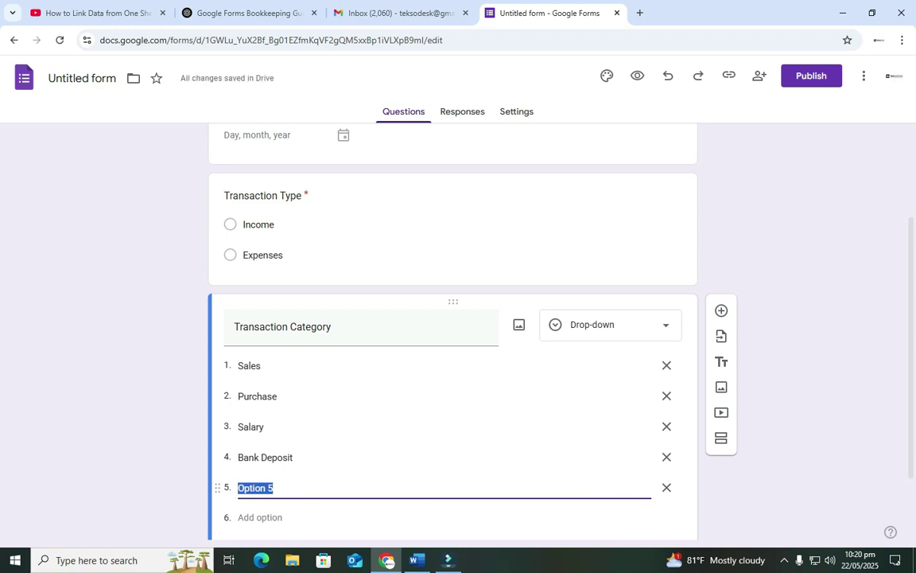
type("Utilities")
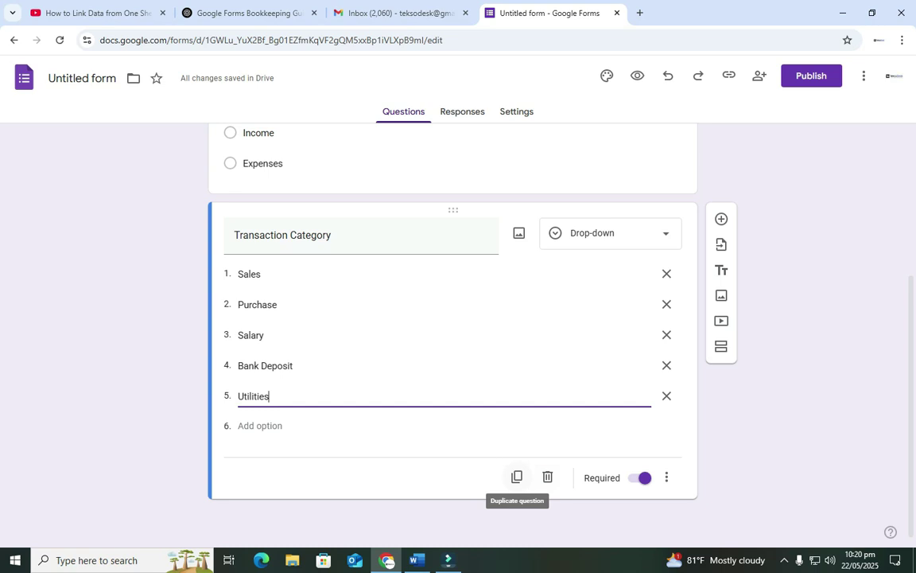
- Duplicate the Transaction Category question and rename the copy "Description"
left_click(517, 476)
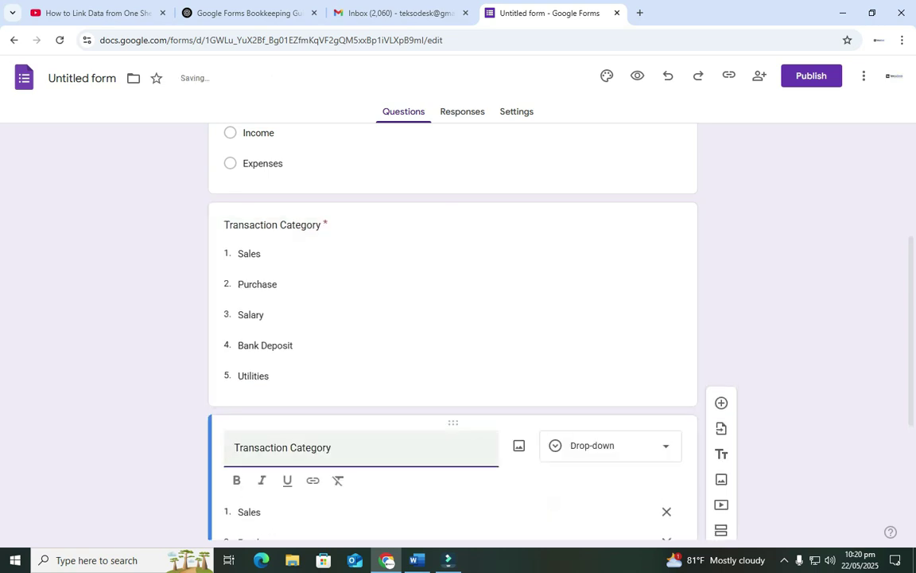
left_click_drag(332, 447, 259, 447)
key("ctrl+a")
type("Description")
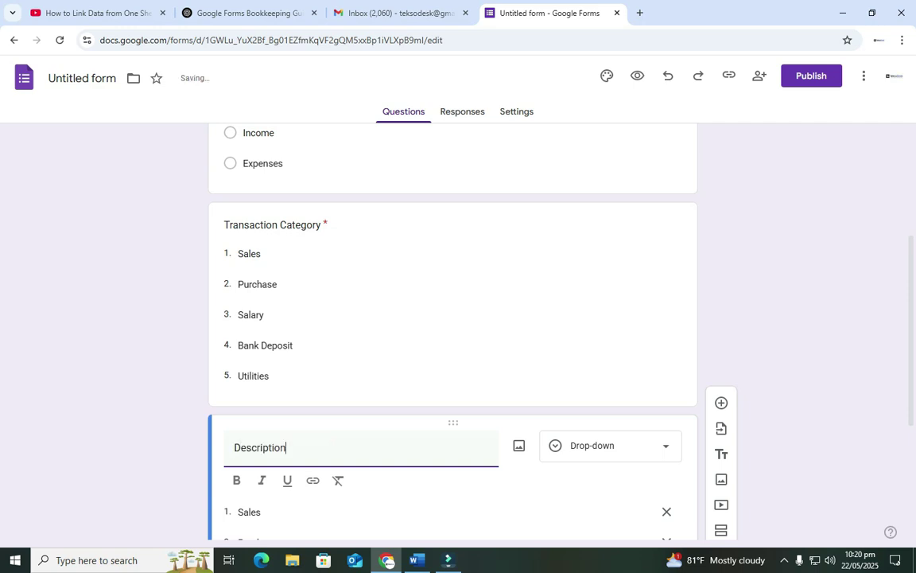
- Change the Description question's type from Drop-down to Paragraph
scroll(334, 429, "down", 2)
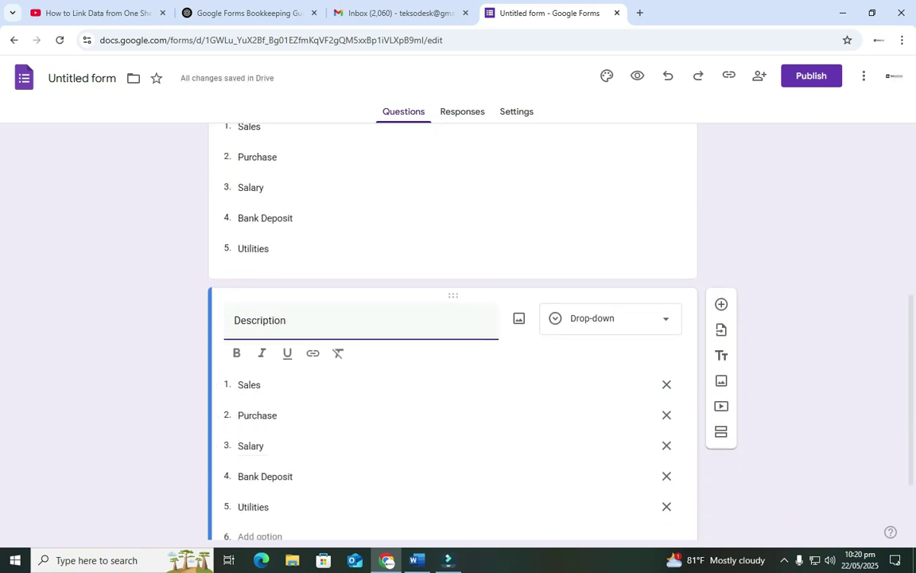
left_click(610, 319)
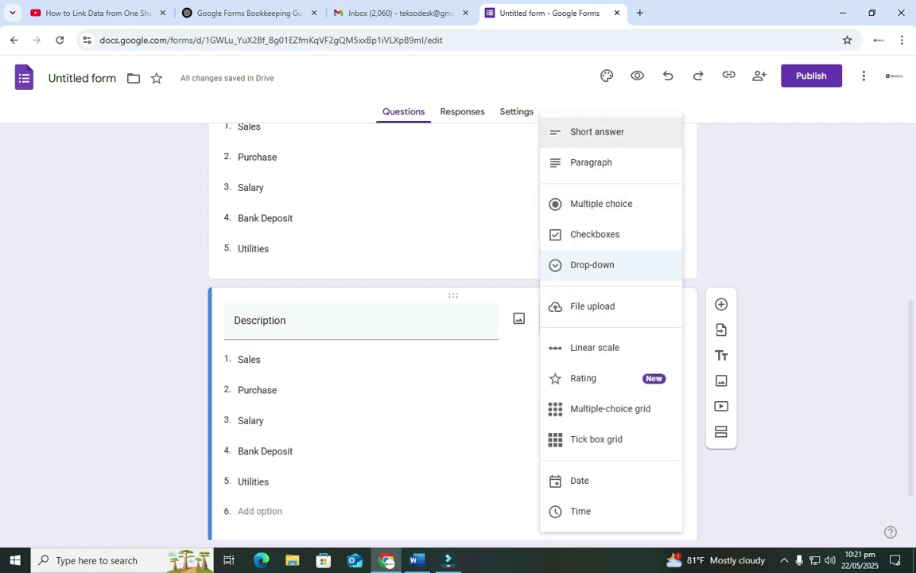
key("Return")
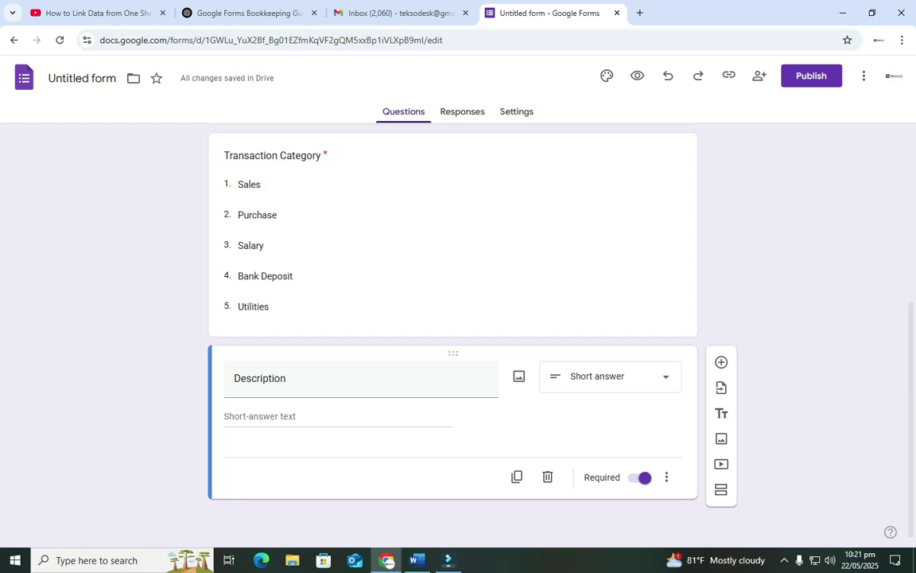
left_click(611, 376)
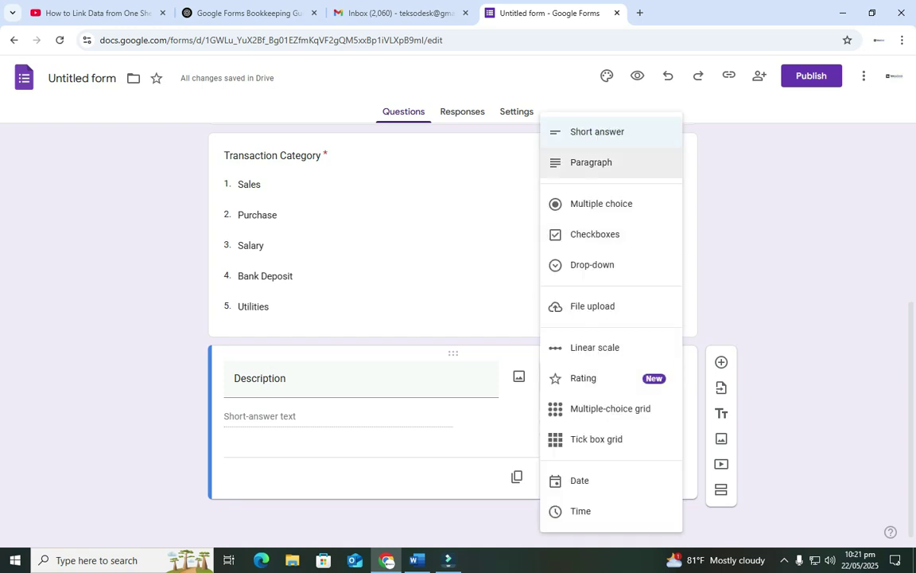
key("Return")
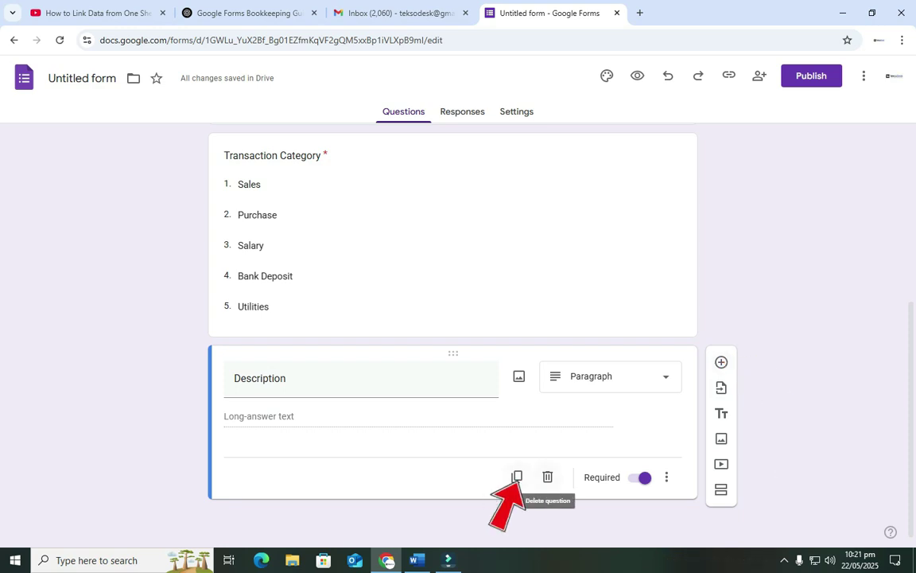
left_click(250, 245)
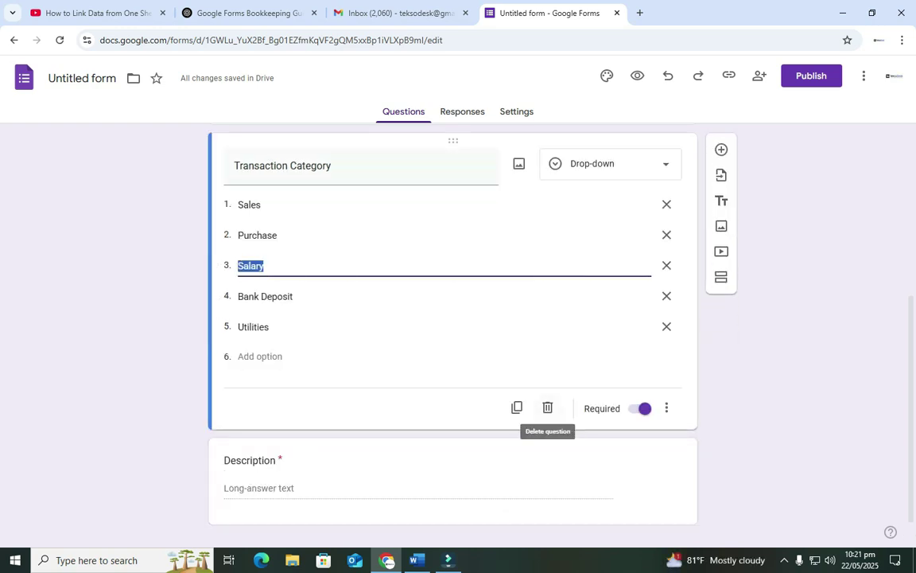
scroll(504, 318, "down", 1)
scroll(410, 386, "up", 2)
scroll(410, 386, "down", 2)
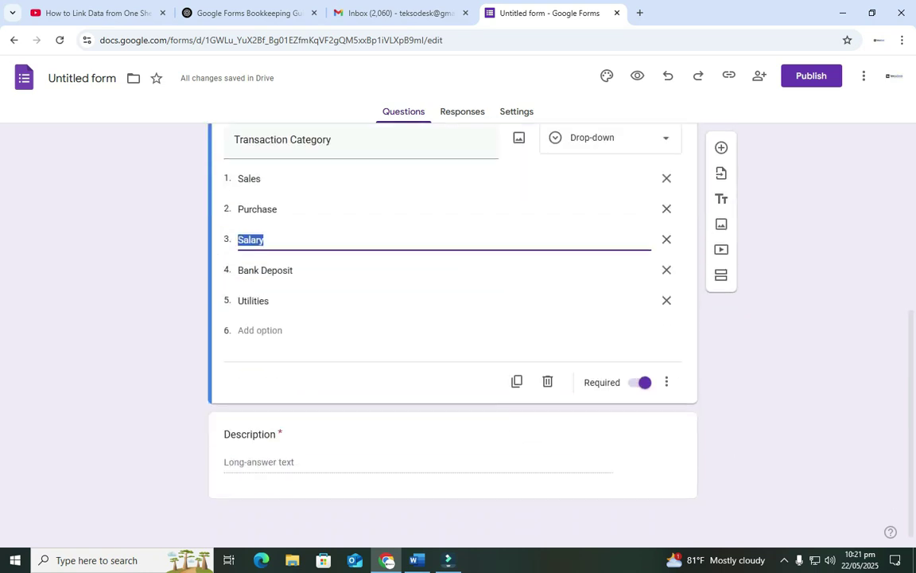
- Add a new question below Description titled "Transaction Reference" with the Short answer type
left_click(361, 438)
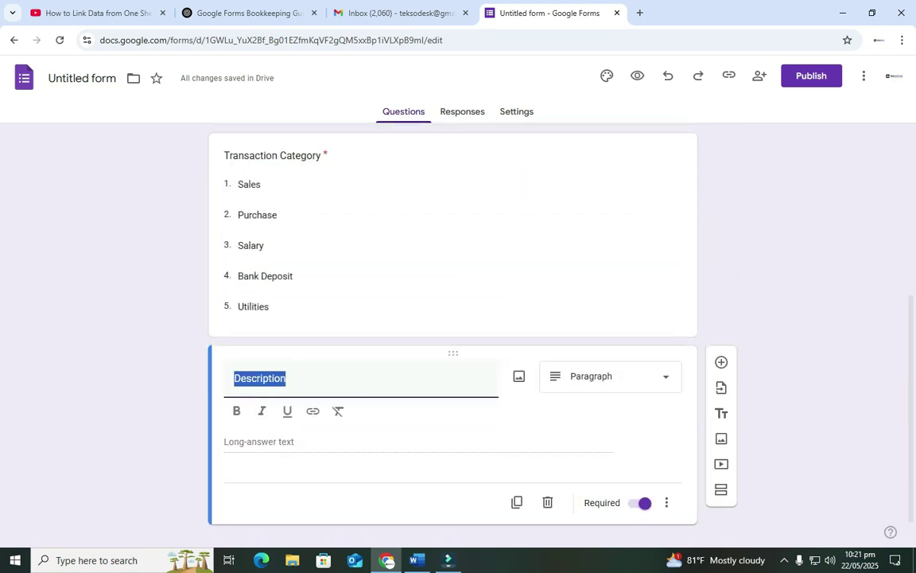
key("ctrl+shift+Return")
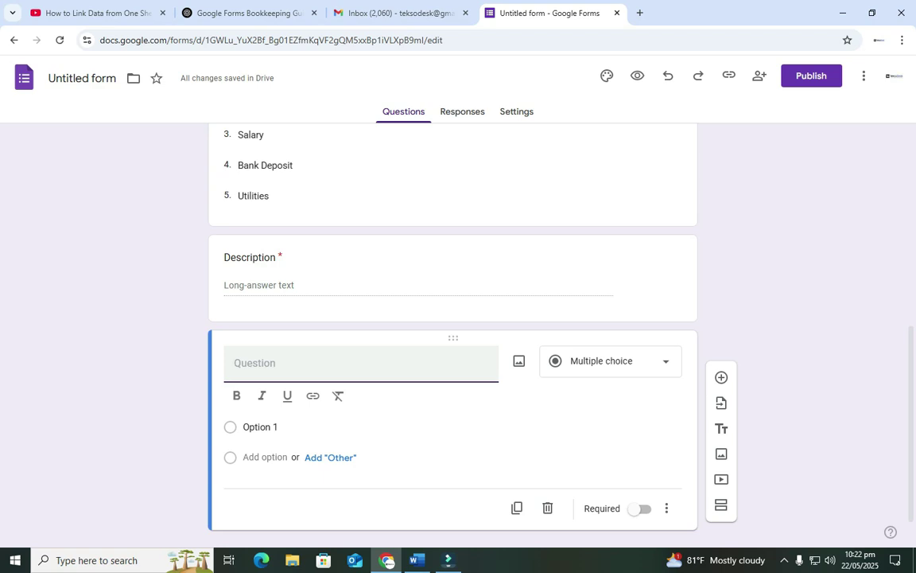
type("Transaction Reference")
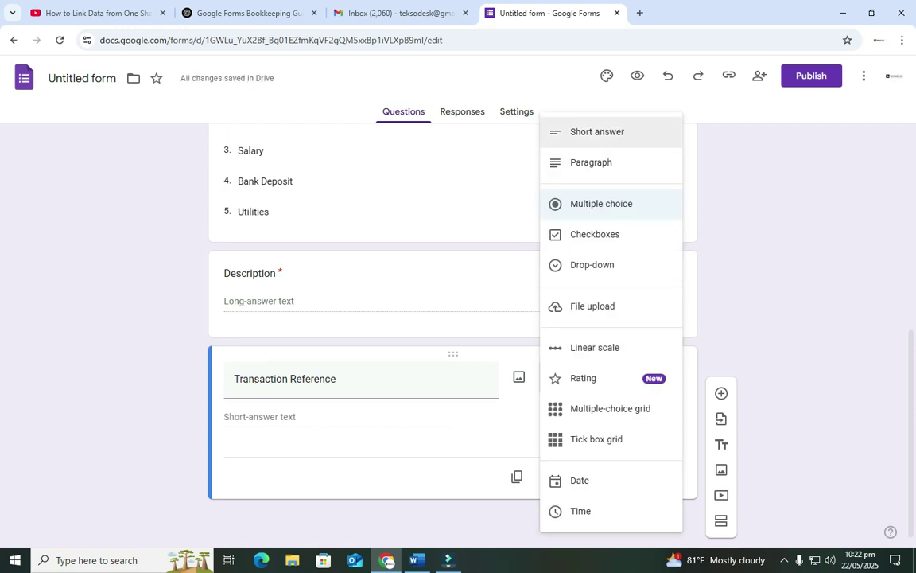
key("Return")
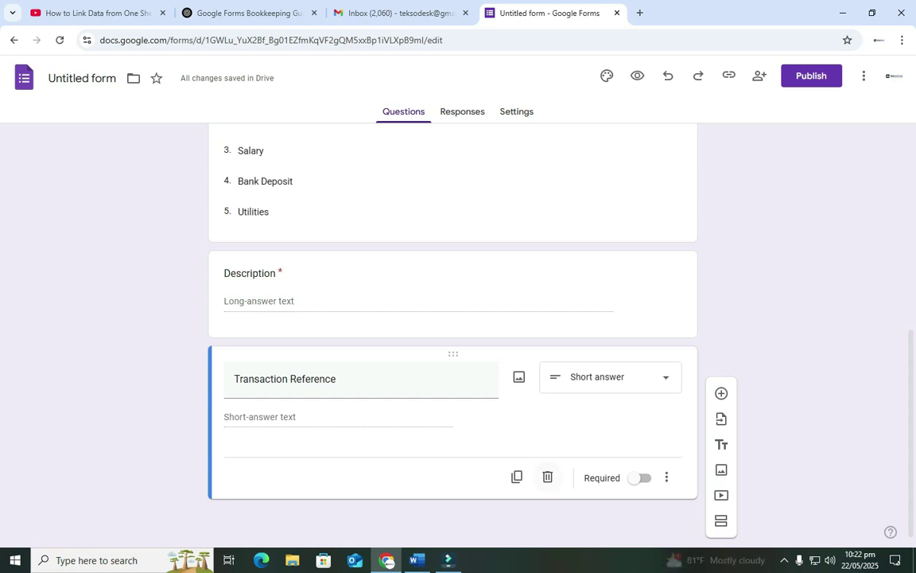
- Duplicate the Transaction Reference question, rename the copy "Amount" and make it required
left_click(517, 477)
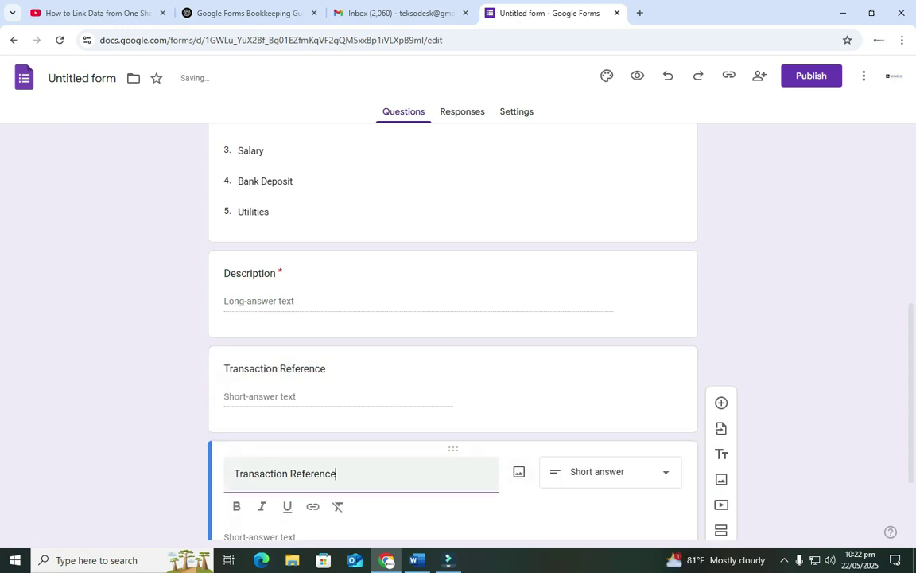
key("ctrl+a")
type("Amount")
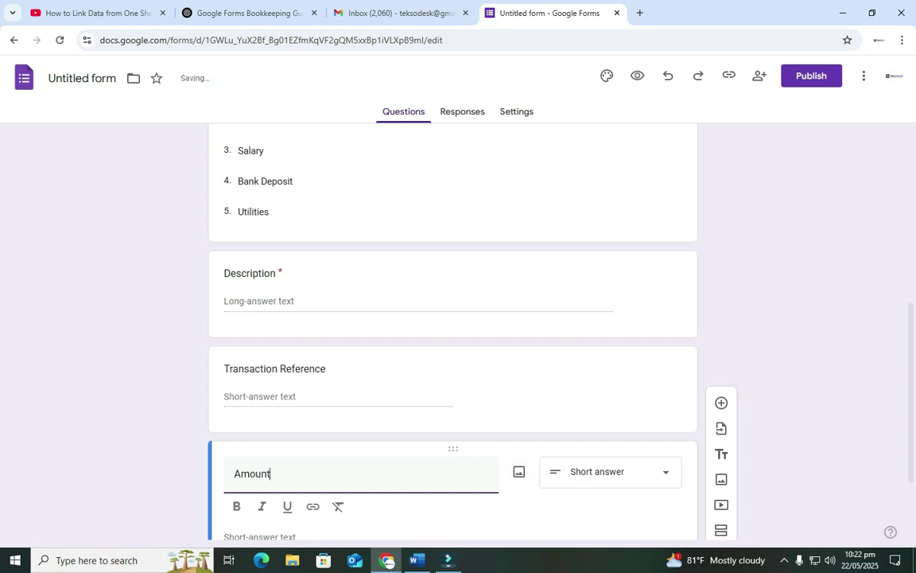
scroll(453, 334, "down", 1)
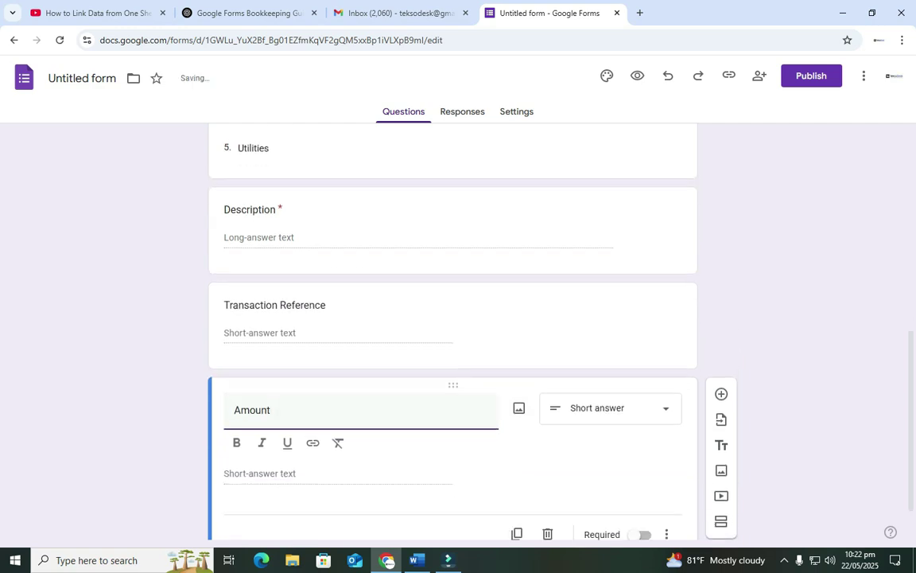
key("Tab")
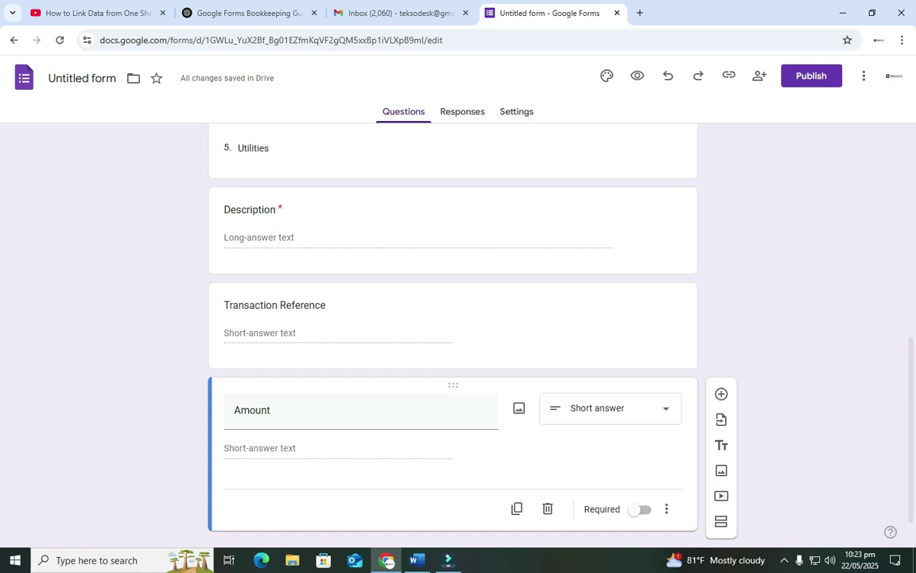
scroll(667, 510, "down", 1)
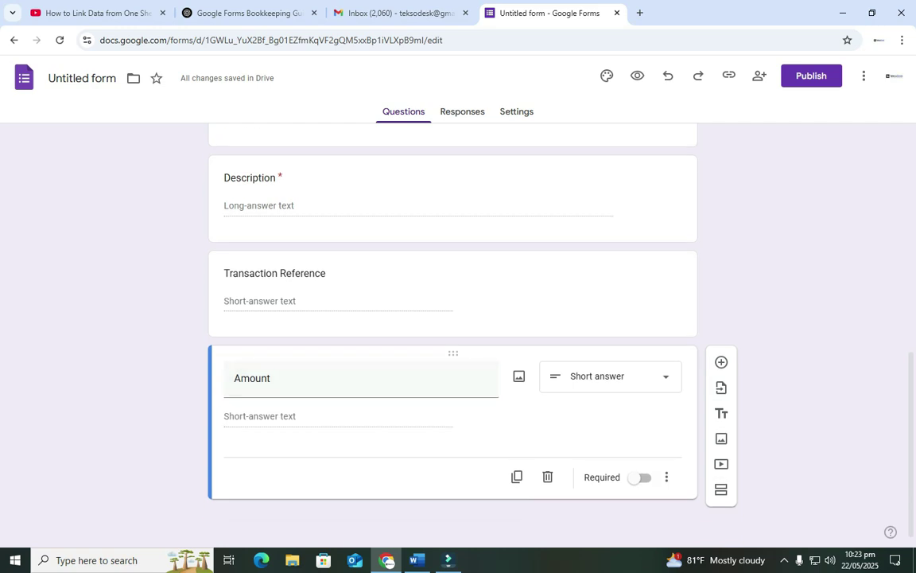
left_click(641, 477)
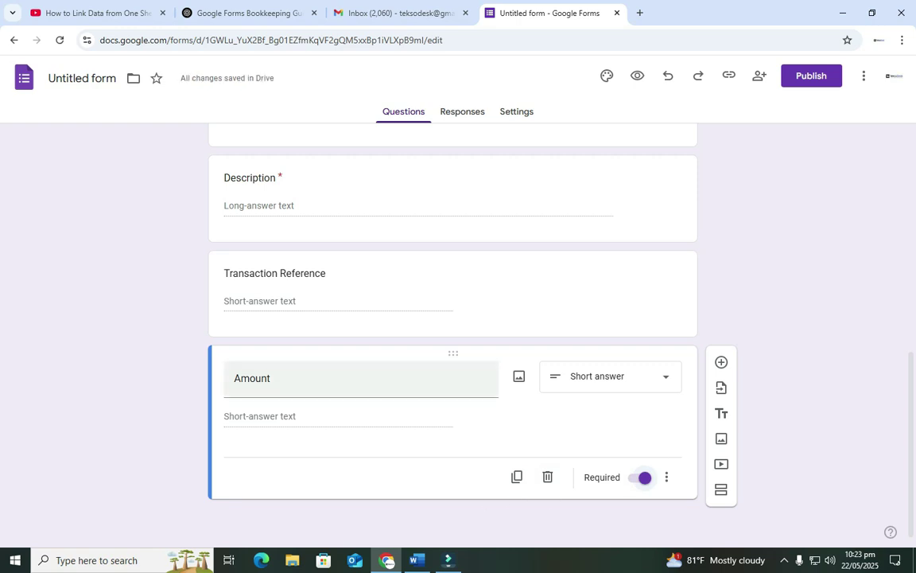
- Duplicate the Amount question, rename the copy "File Attachment" and choose File upload as its type
left_click(517, 476)
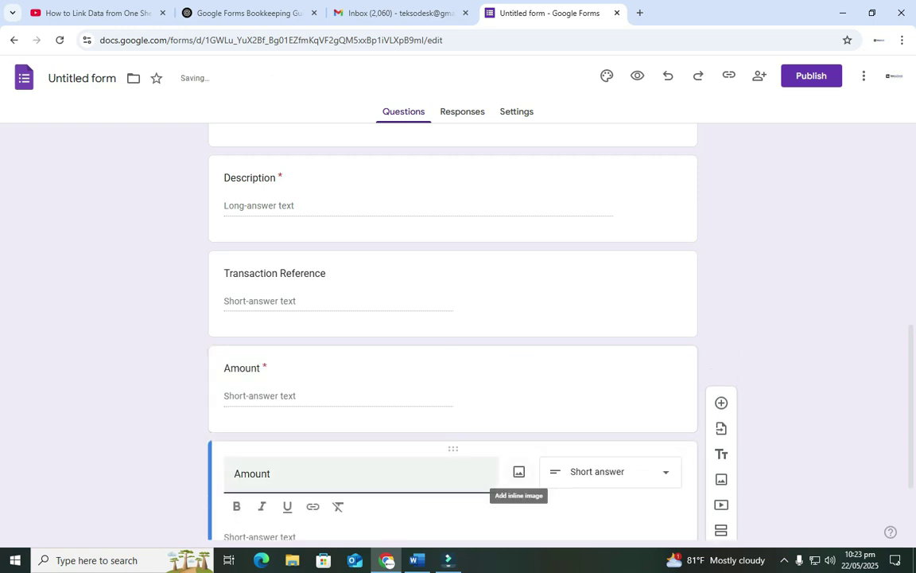
key("ctrl+a")
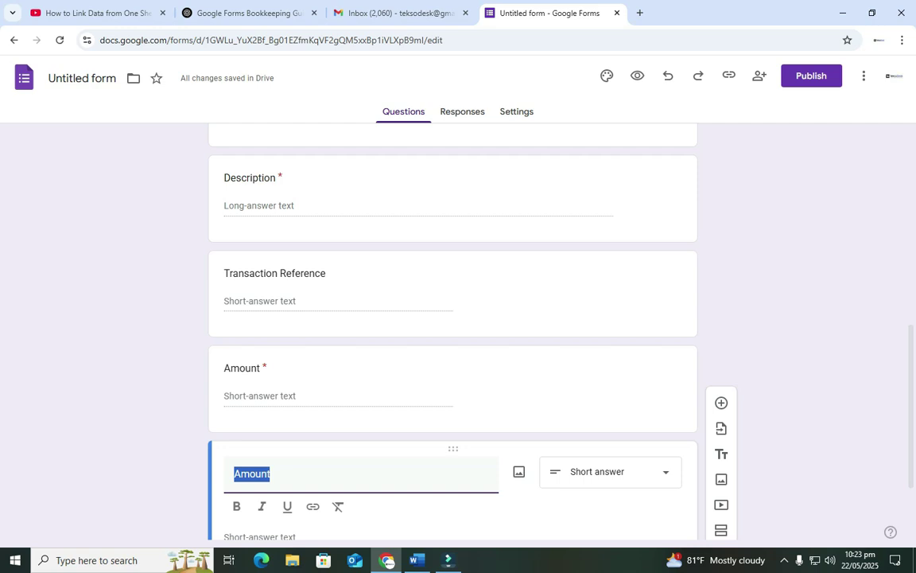
type("File Attachment")
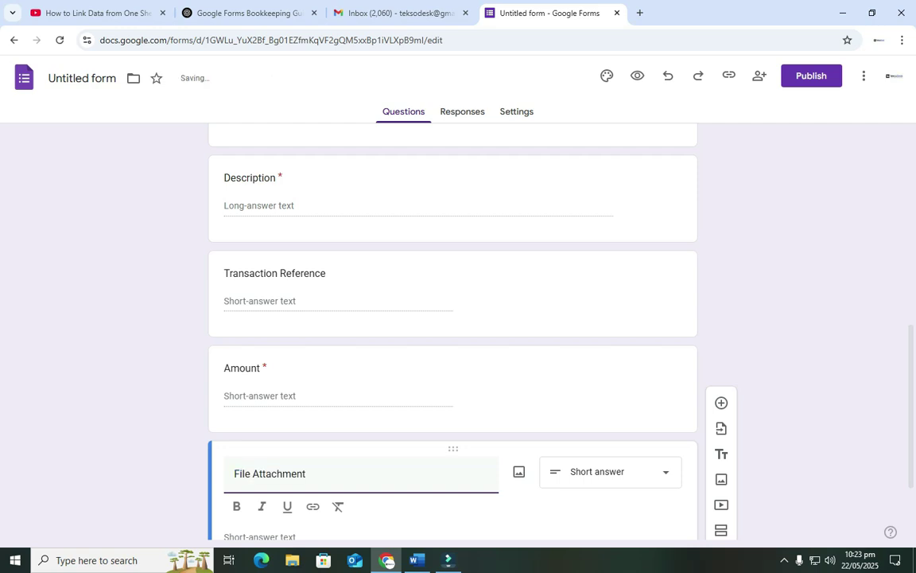
left_click(611, 471)
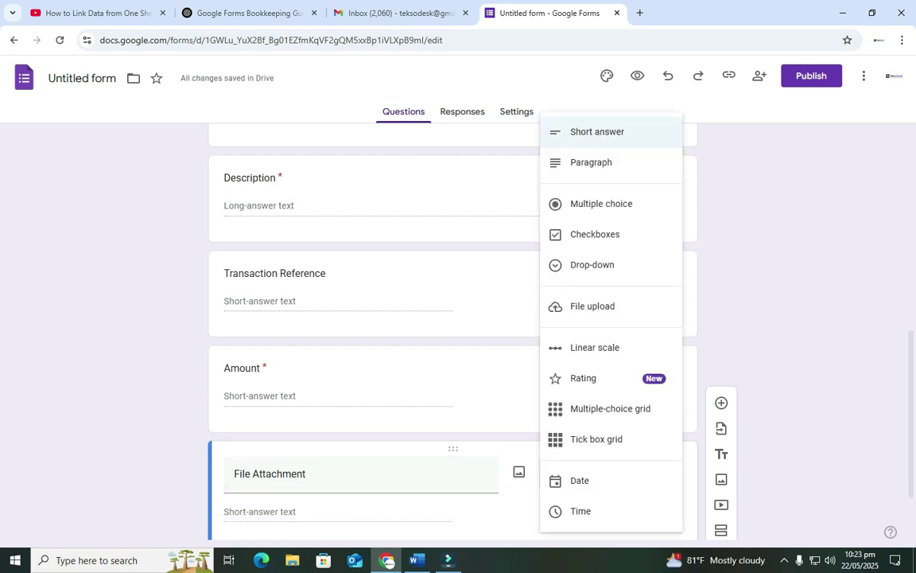
left_click(613, 306)
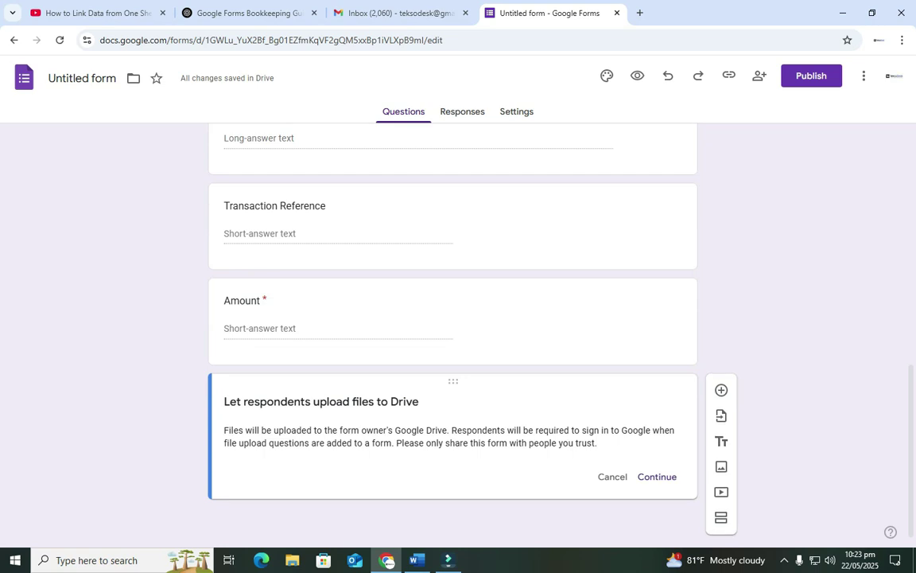
- Make the titles of the Transaction Date, Transaction Type and Transaction Category questions bold
scroll(453, 334, "up", 7)
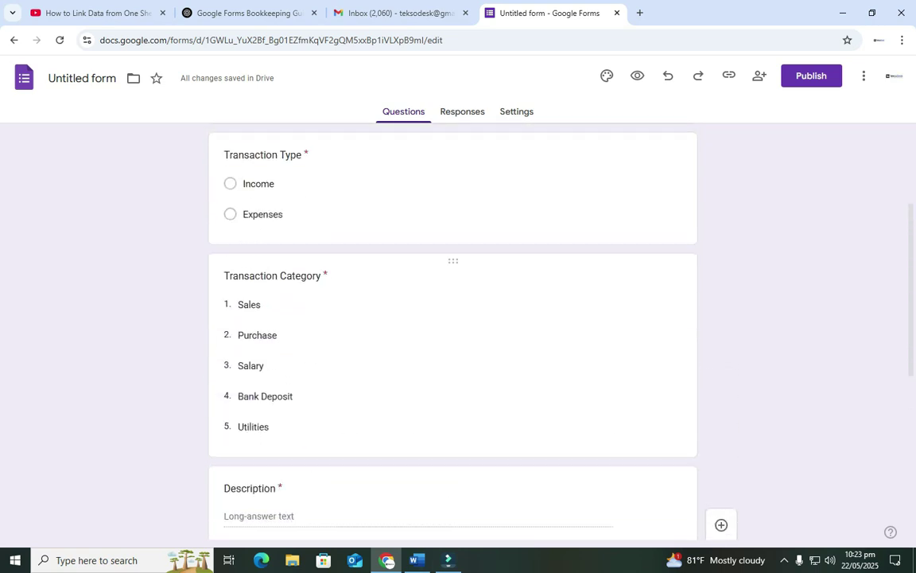
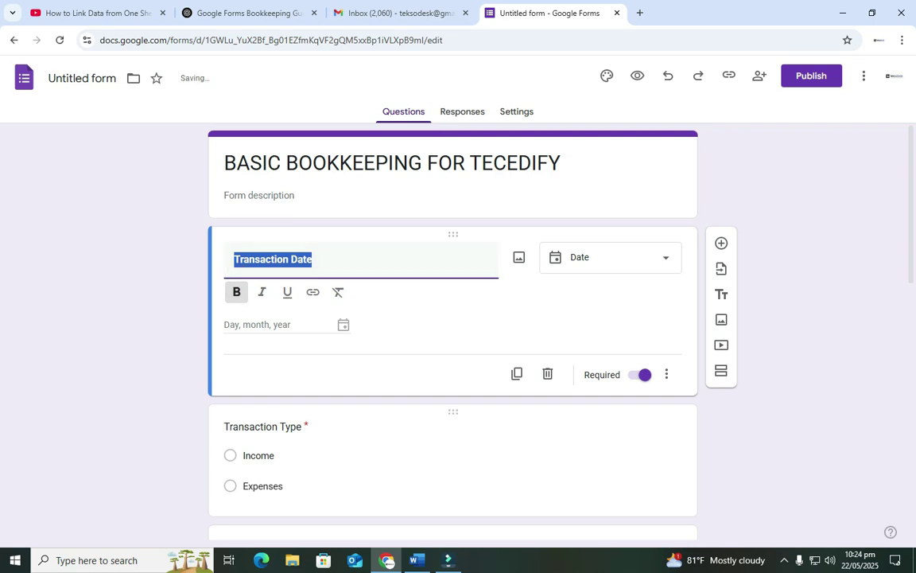
left_click(262, 426)
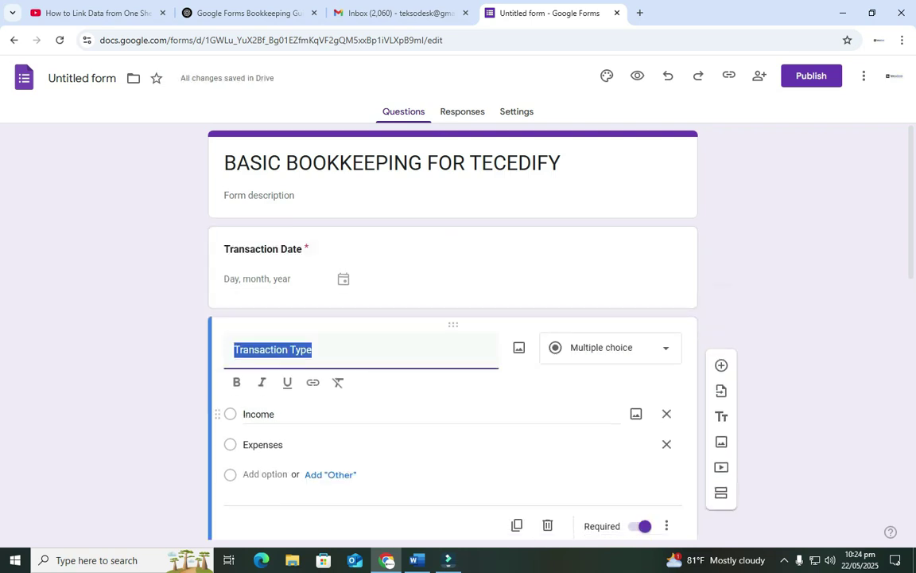
key("ctrl+b")
scroll(453, 334, "down", 2)
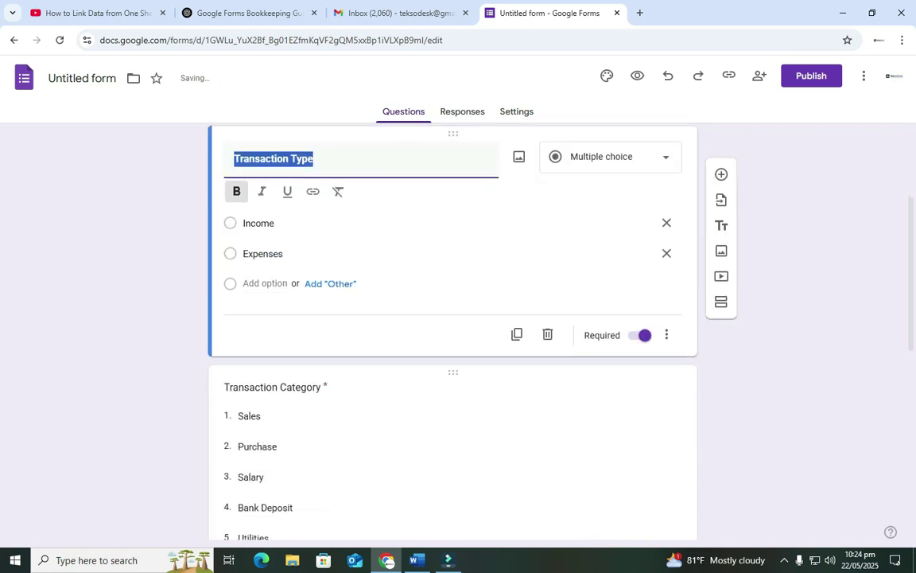
left_click(270, 389)
left_click(237, 337)
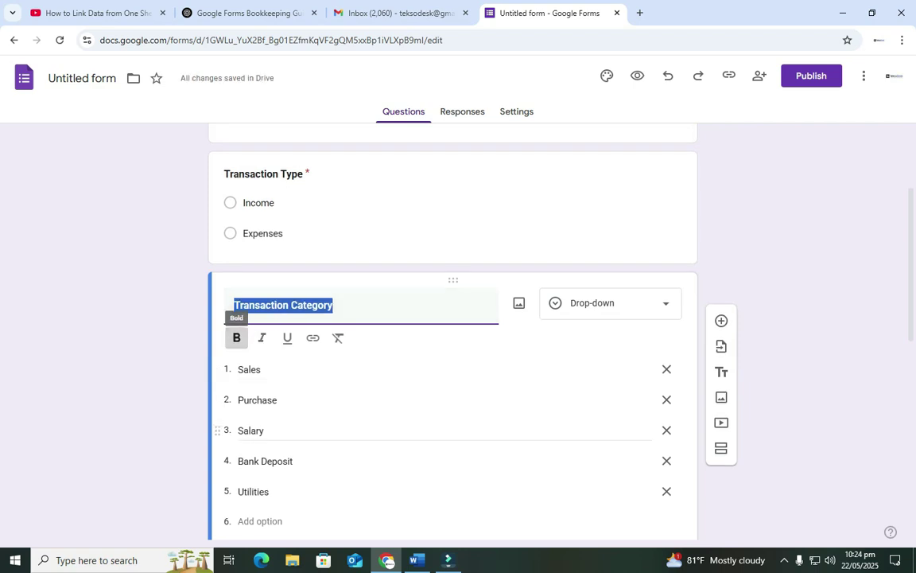
scroll(453, 335, "down", 2)
left_click(251, 435)
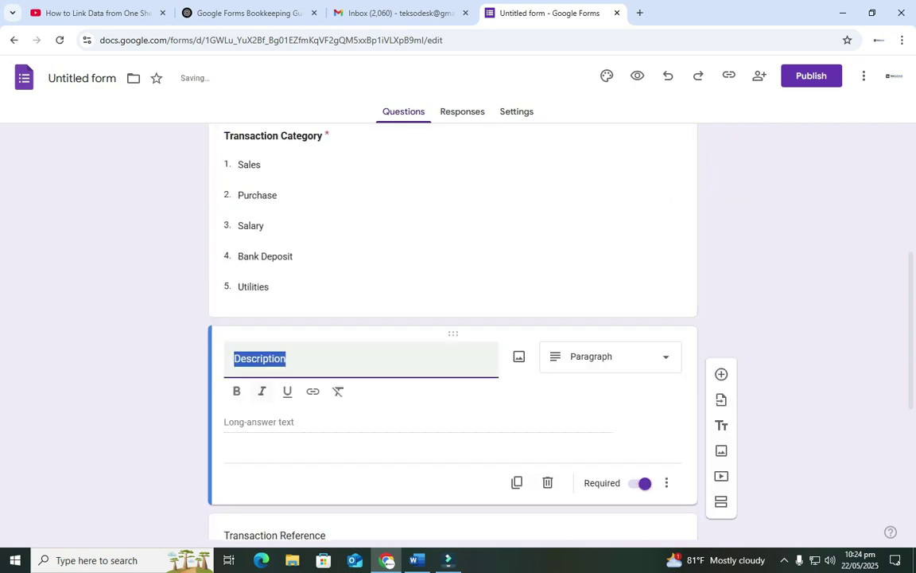
scroll(454, 318, "up", 5)
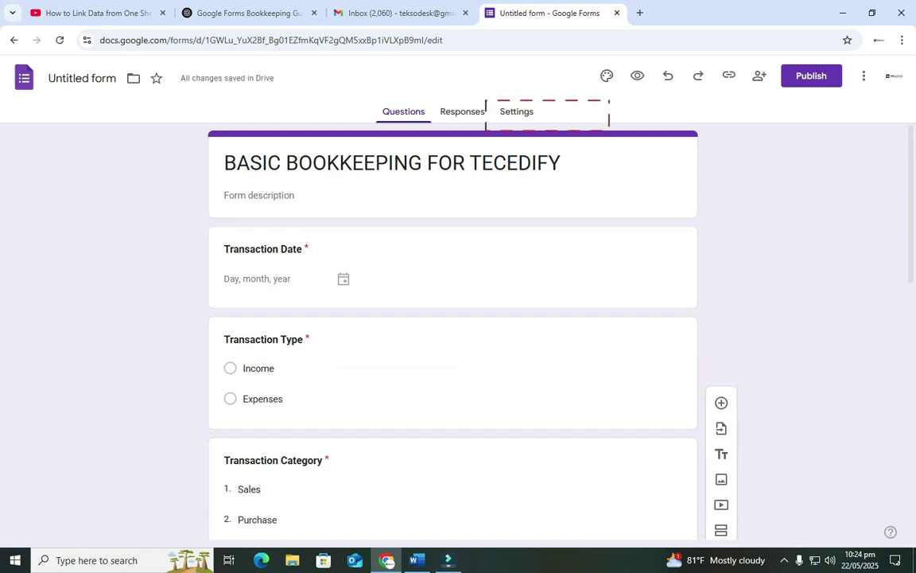
- In the form's presentation settings, set the confirmation message to "Thanks for Adding your Entry" and save it
left_click(516, 111)
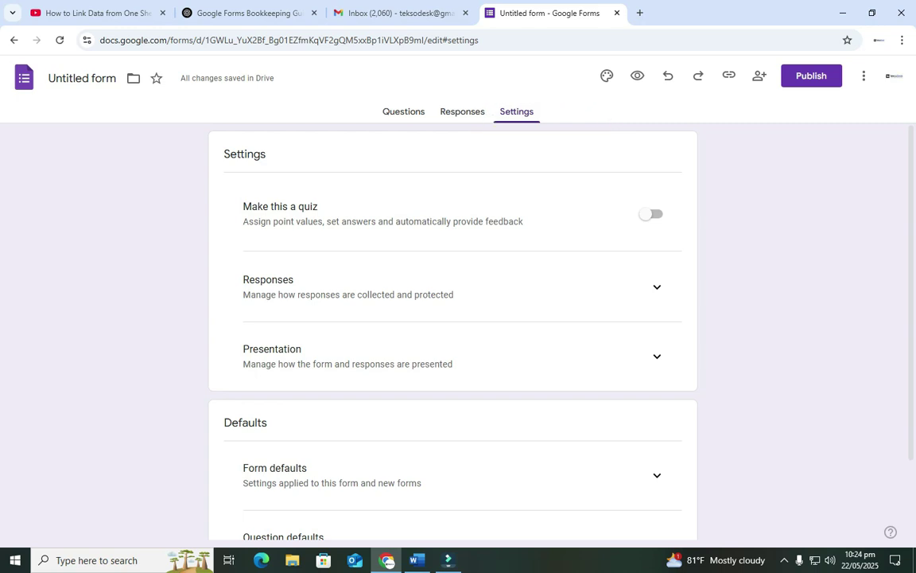
scroll(453, 318, "down", 2)
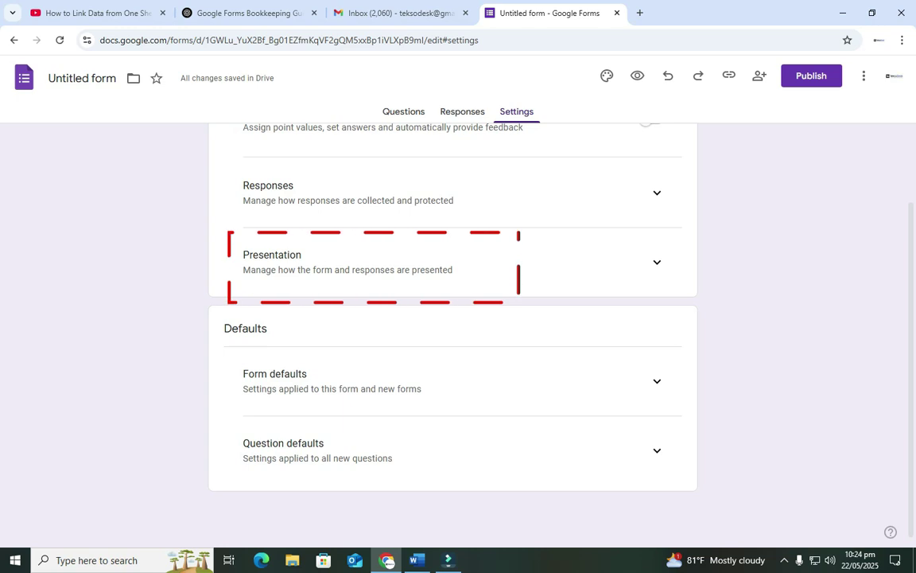
left_click(657, 262)
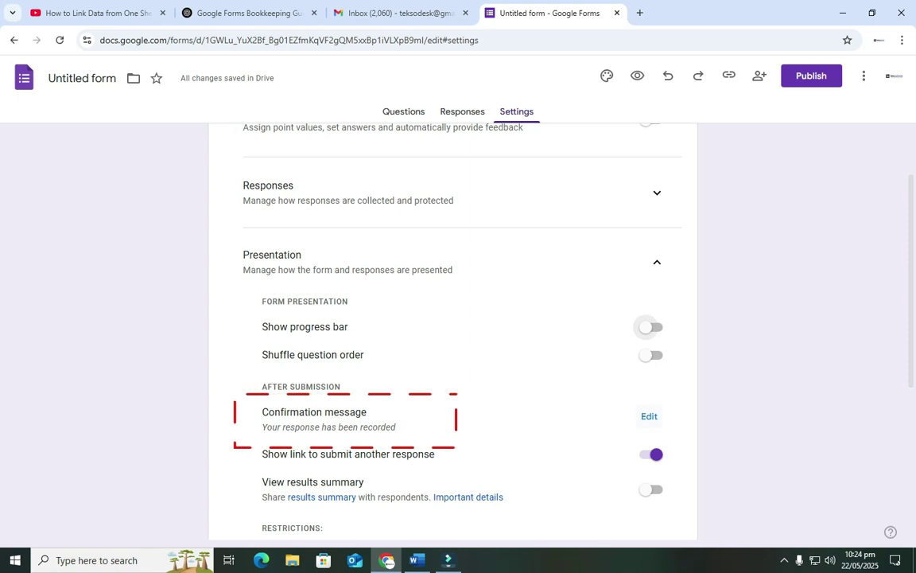
left_click(649, 416)
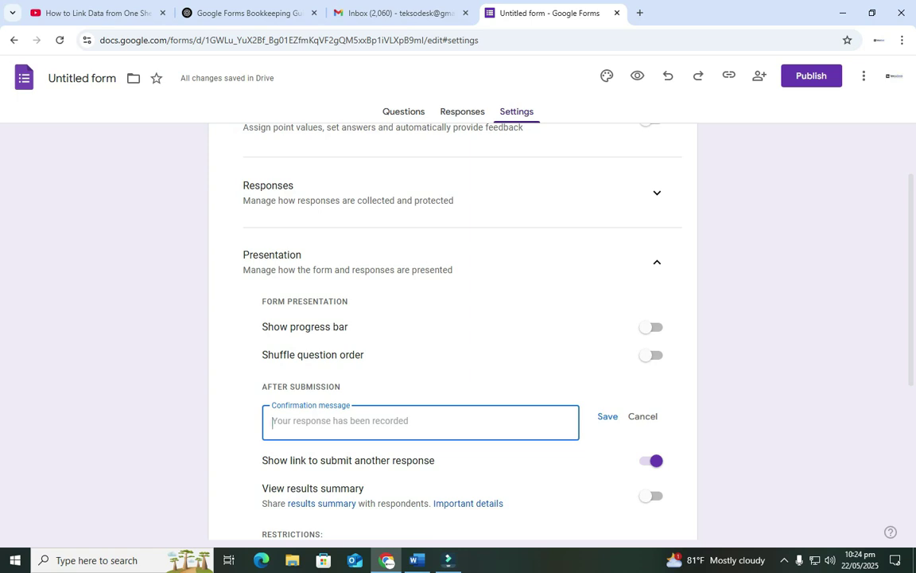
type("Thanks for Adding your Entry")
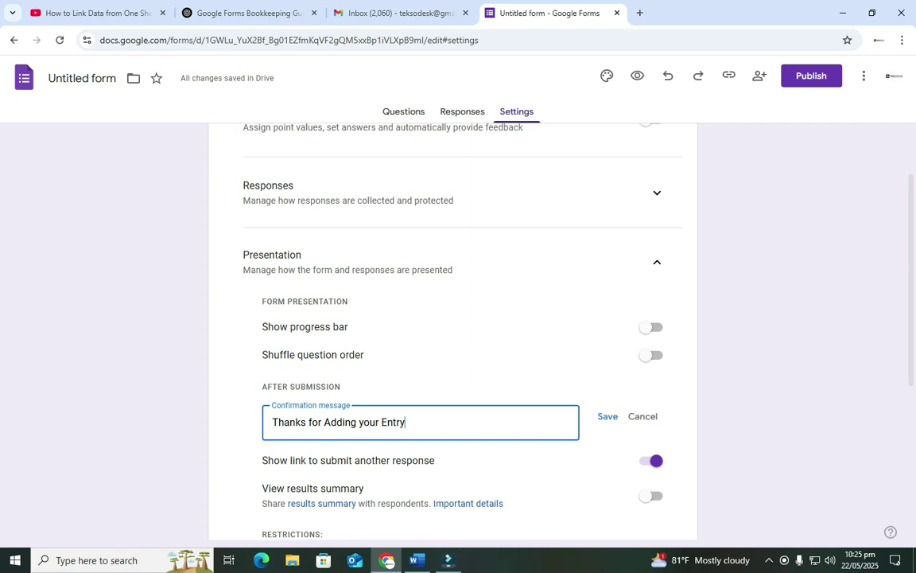
left_click(607, 416)
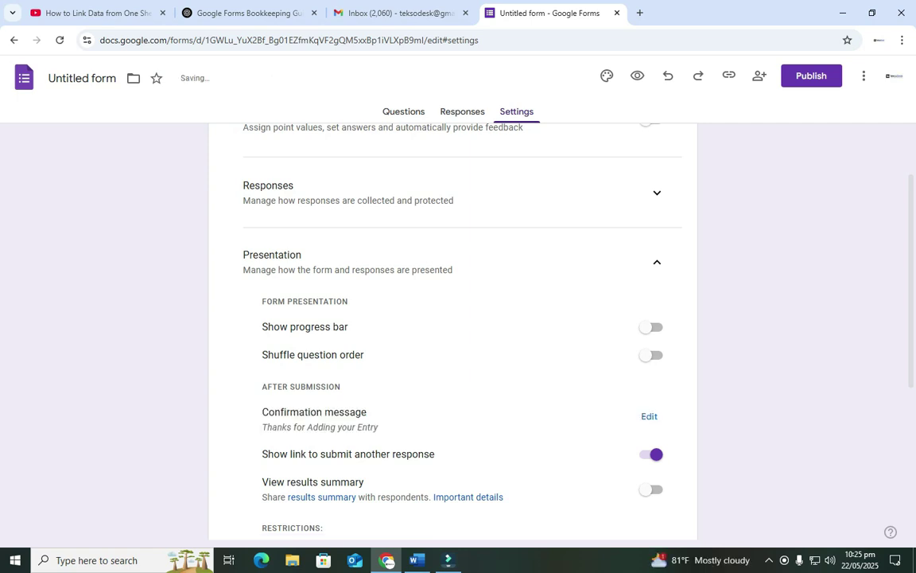
- Review the remaining presentation options, the form and question defaults, and the response collection settings
scroll(453, 358, "down", 2)
scroll(454, 358, "up", 2)
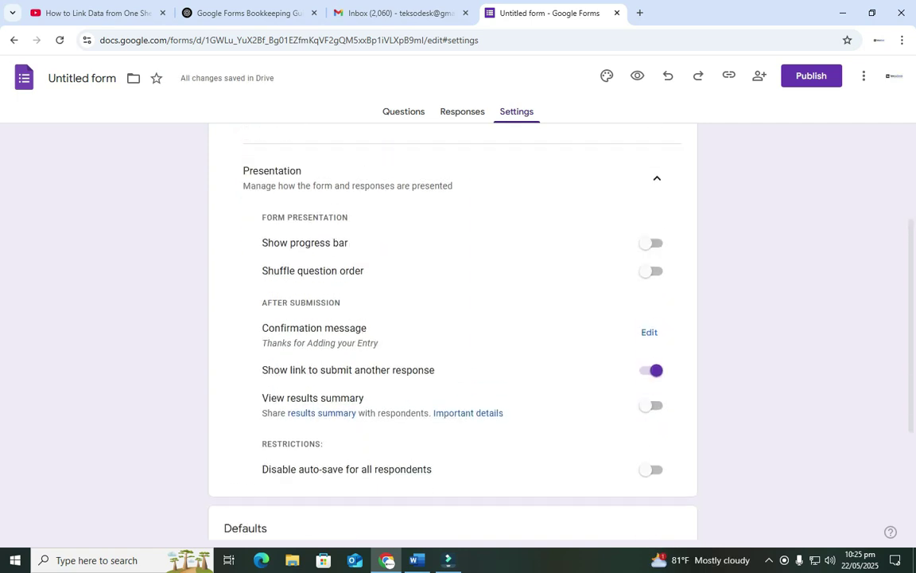
scroll(453, 358, "down", 2)
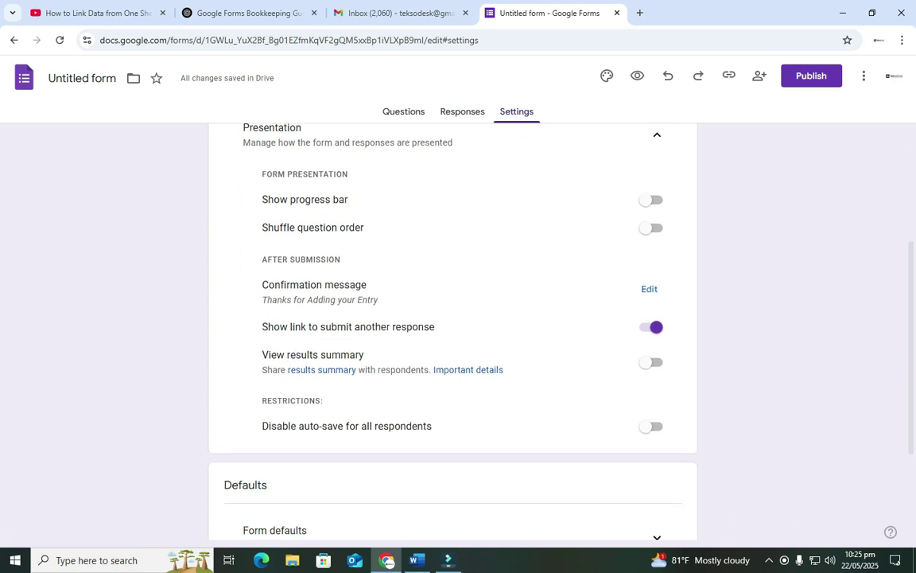
scroll(454, 358, "down", 2)
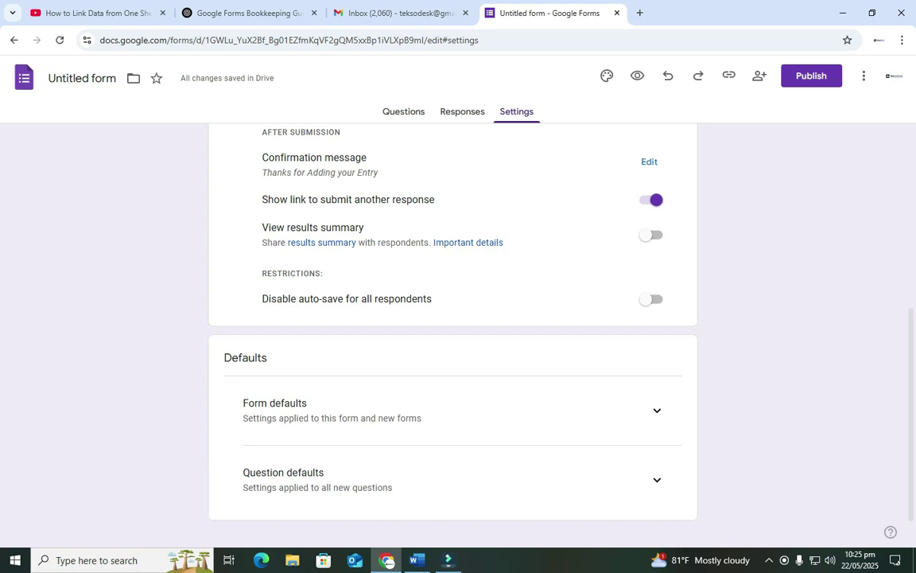
scroll(454, 358, "up", 2)
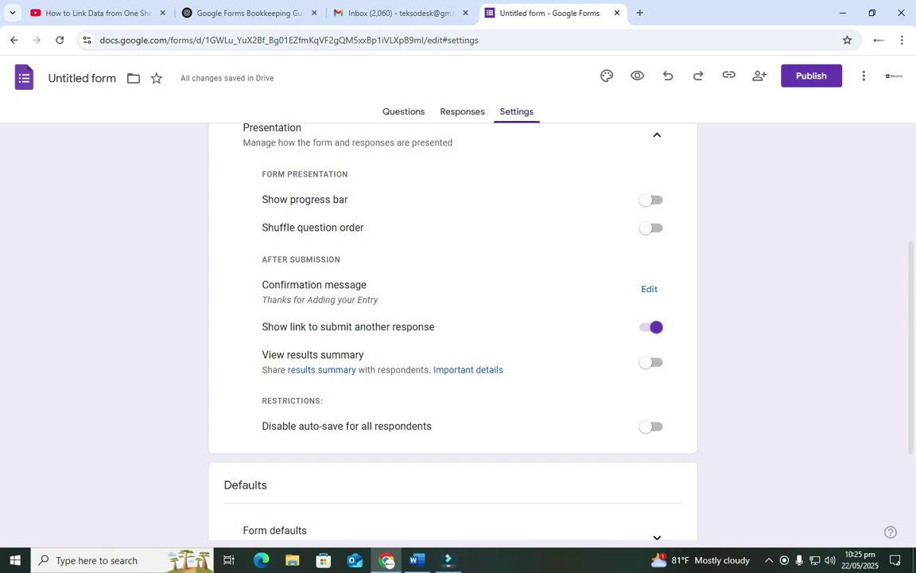
scroll(453, 335, "up", 2)
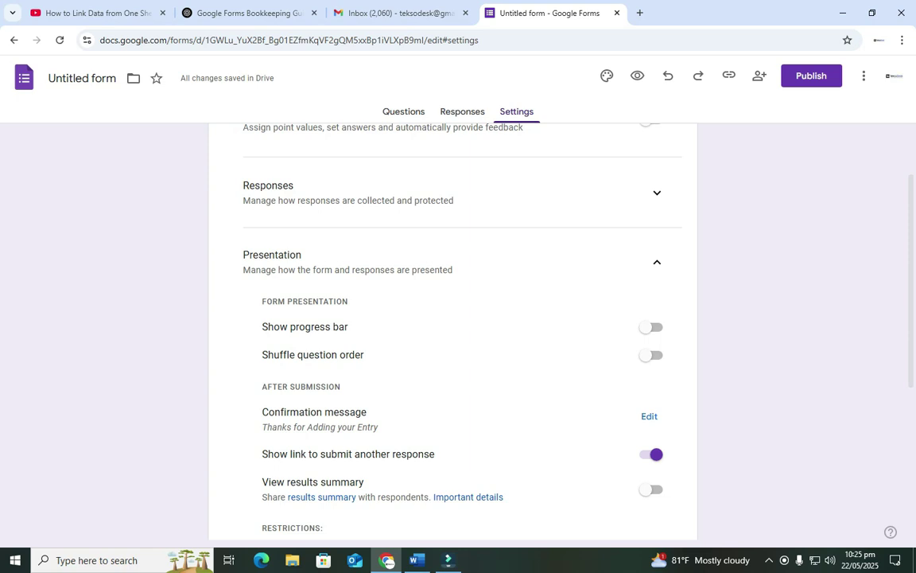
scroll(467, 433, "up", 2)
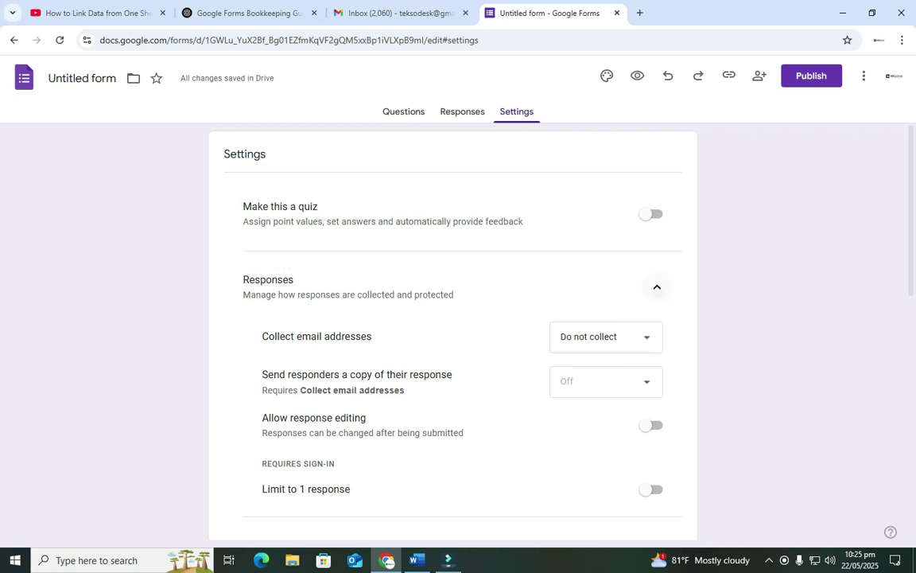
left_click(657, 287)
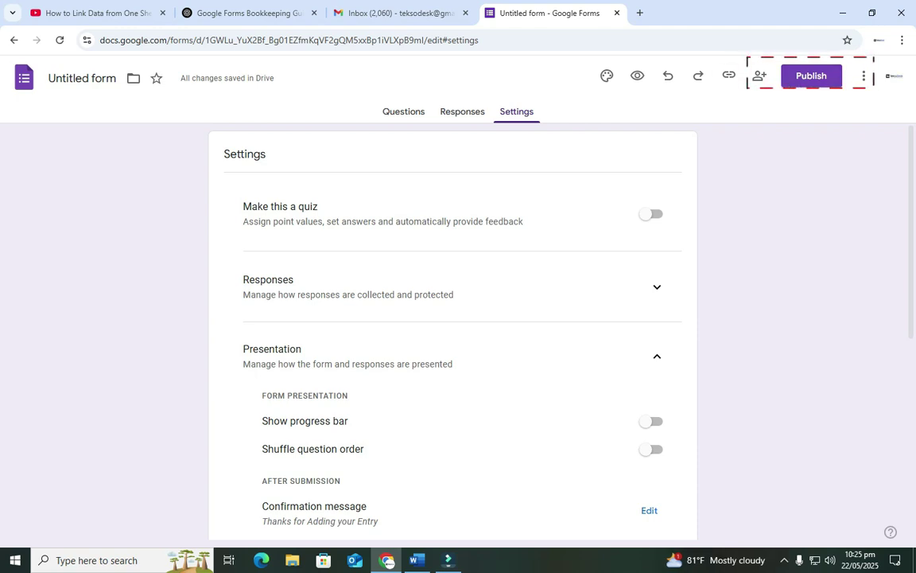
- Publish the form for anyone with the link and open its responses view
left_click(812, 76)
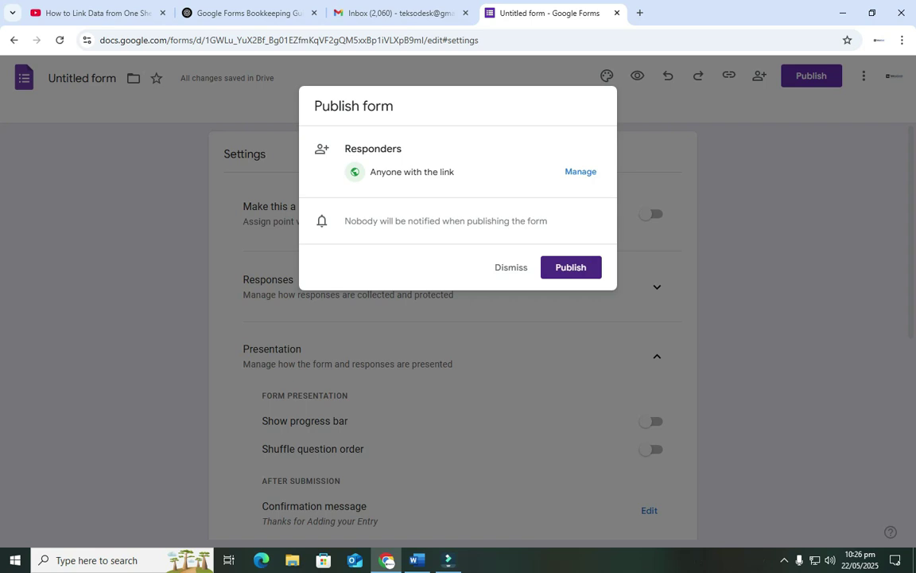
left_click(570, 267)
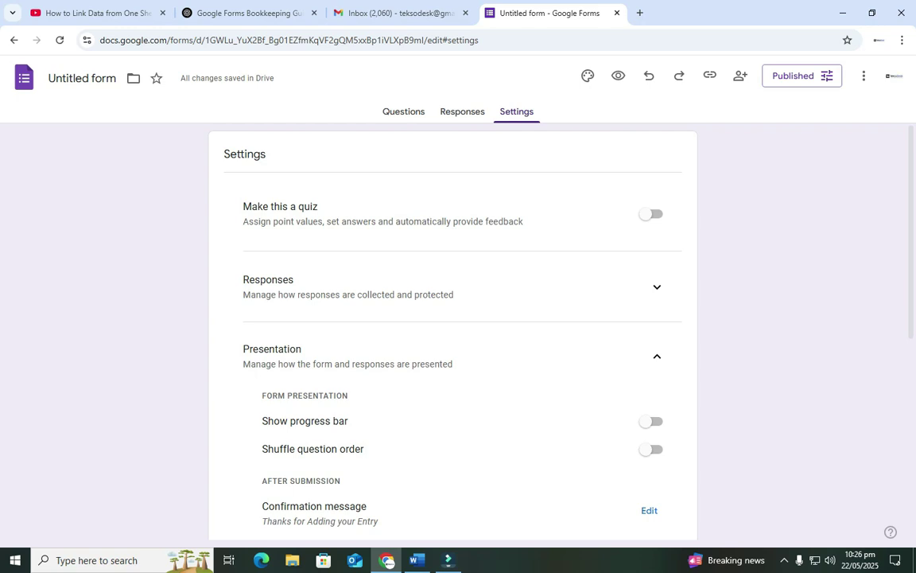
left_click(462, 111)
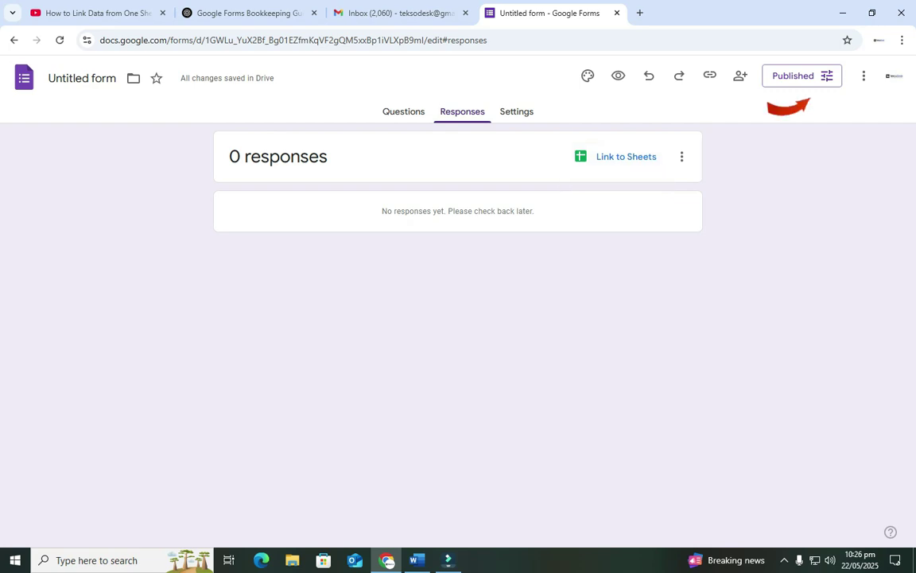
- Copy the shortened responder link from the published options and save those options
left_click(812, 77)
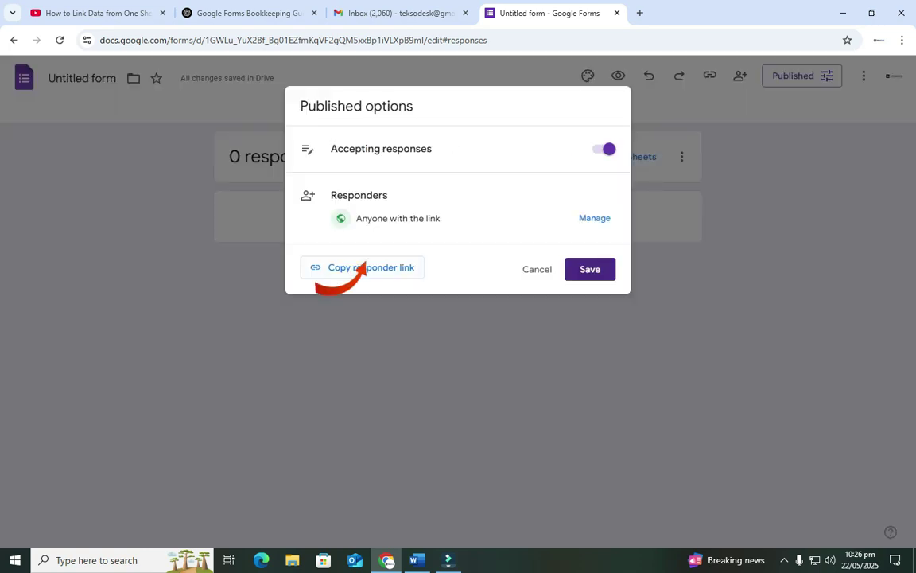
left_click(362, 267)
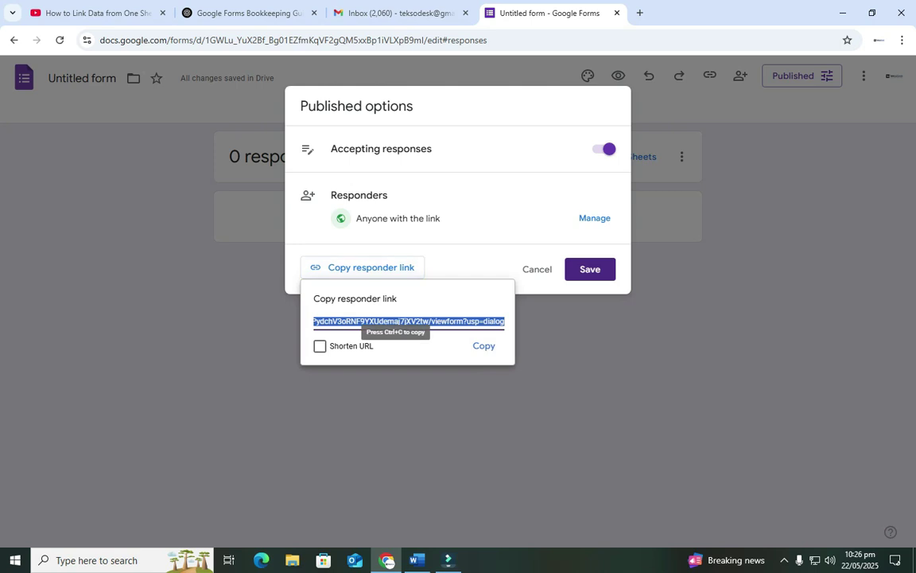
left_click(319, 346)
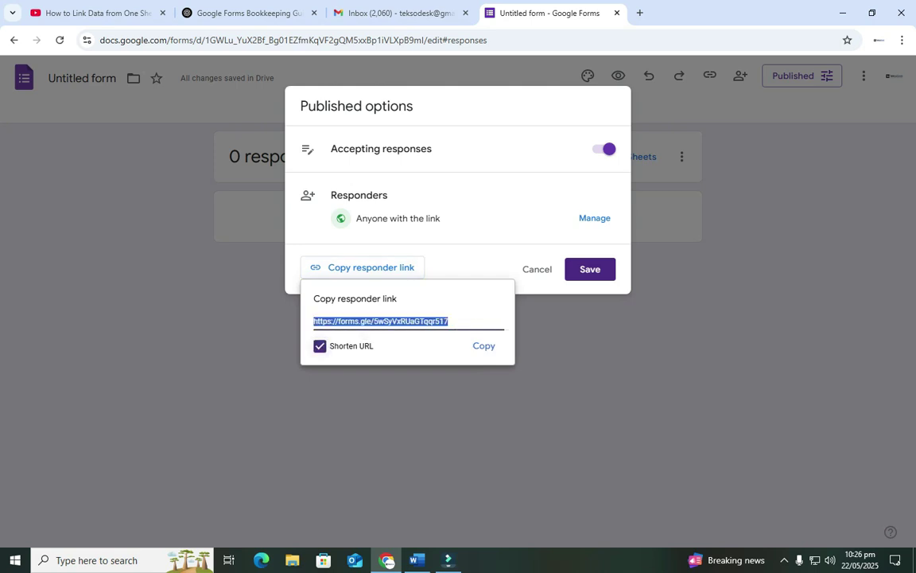
left_click(484, 346)
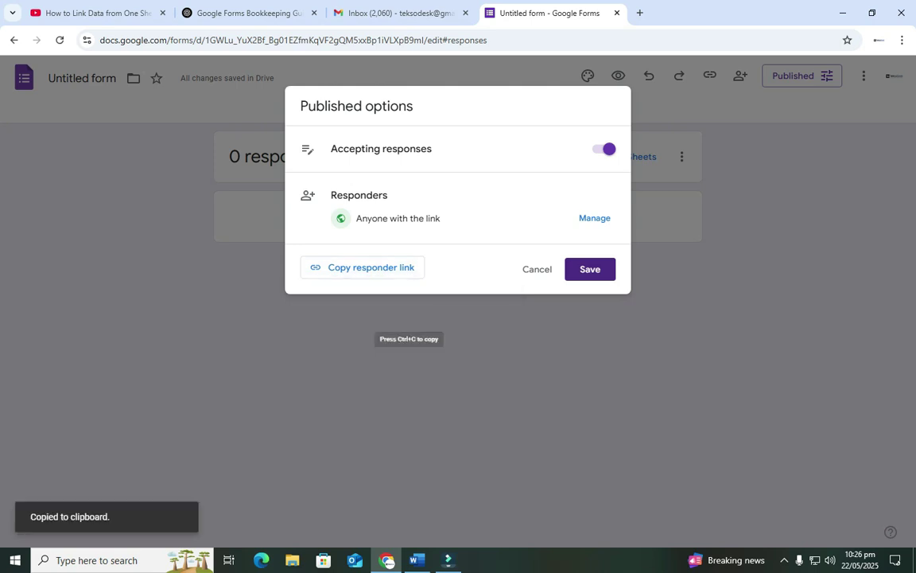
left_click(590, 269)
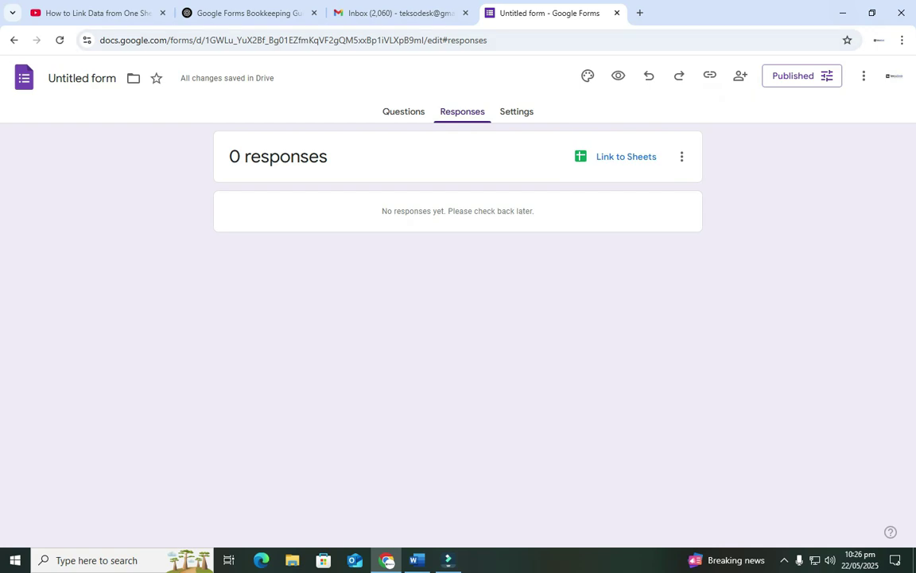
- Create a desktop shortcut to the copied responder link and name it "My Book Keeping Form"
left_click(843, 12)
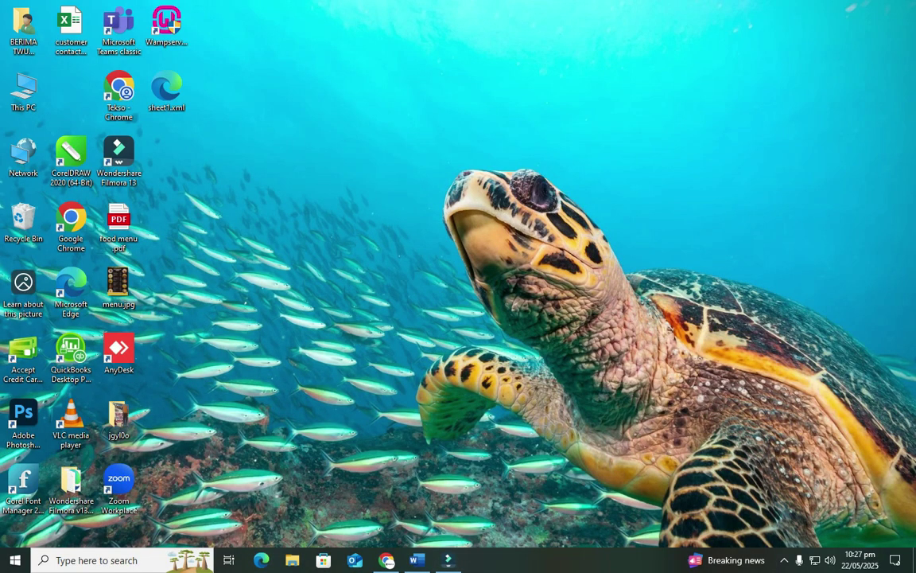
right_click(191, 189)
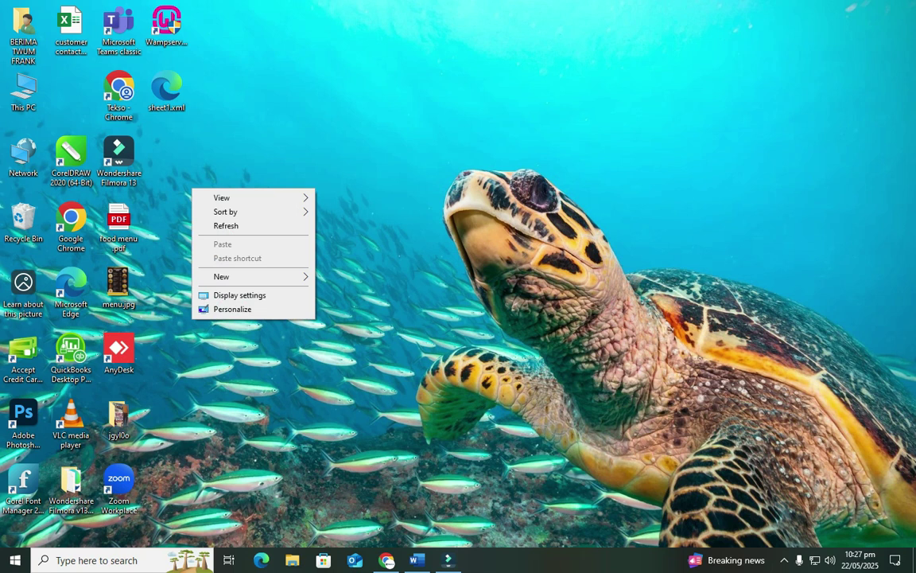
mouse_move(253, 277)
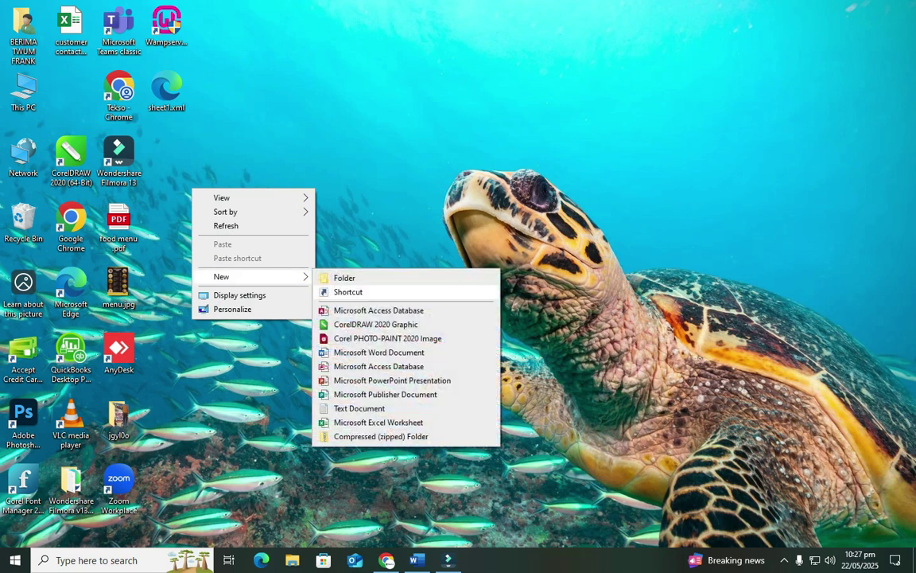
left_click(348, 292)
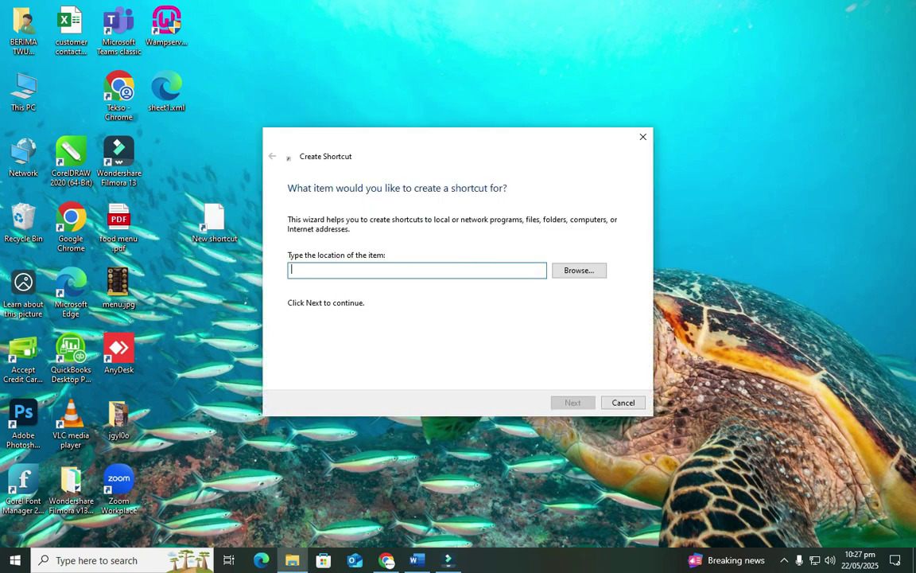
key("ctrl+v")
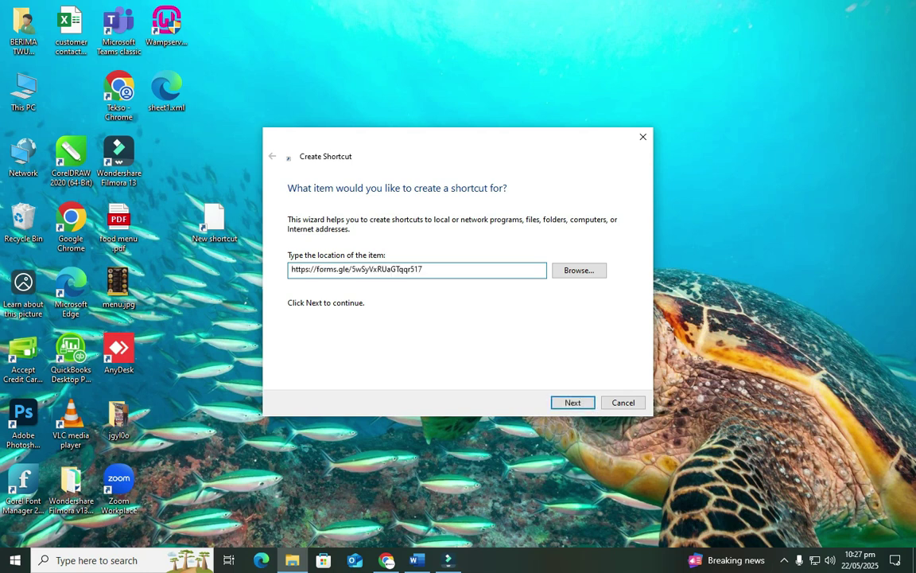
key("Return")
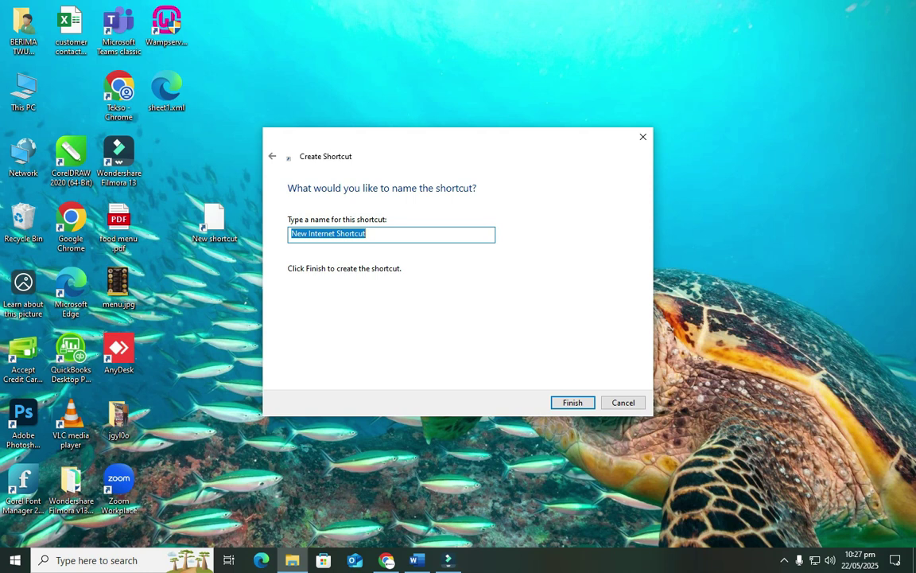
key("ctrl+v")
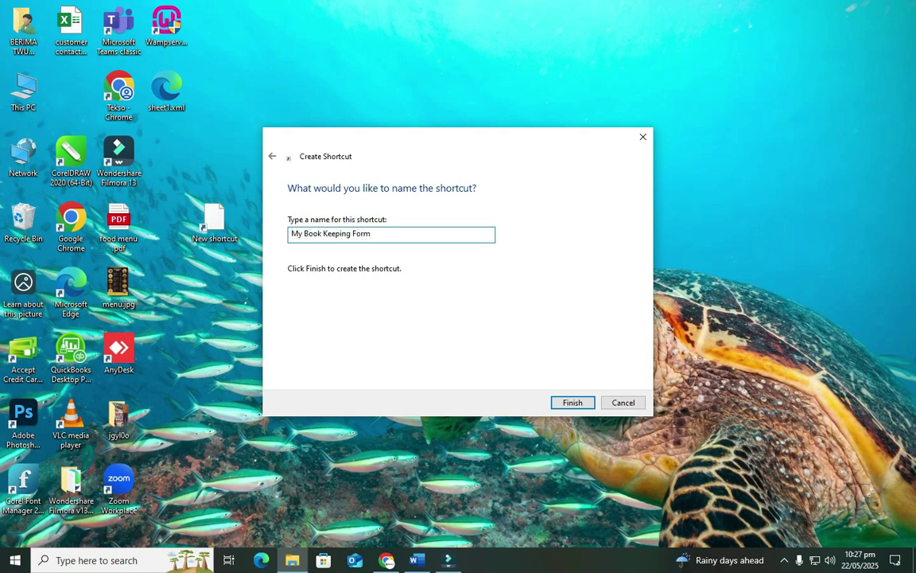
key("Return")
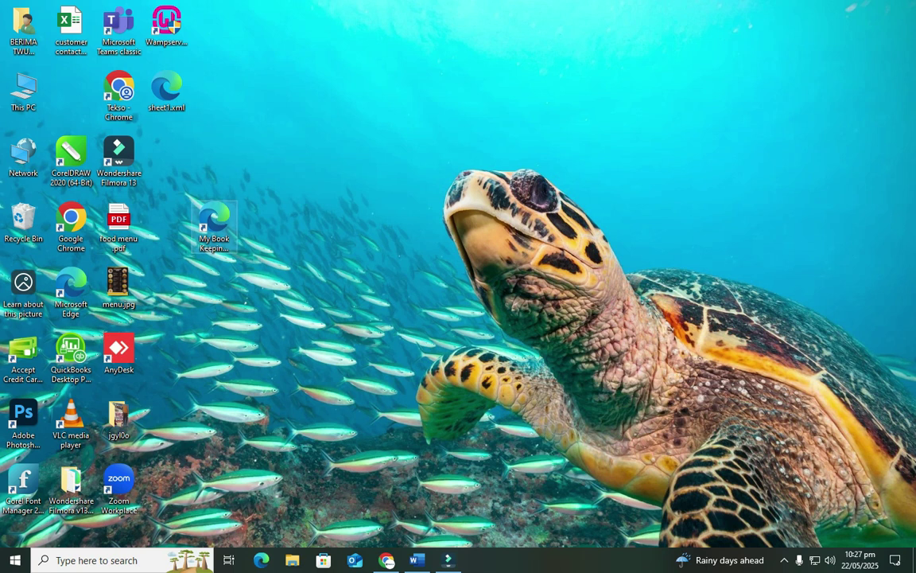
- Change the My Book Keeping Form shortcut's icon to the blue dotted-grid icon and apply it
right_click(225, 221)
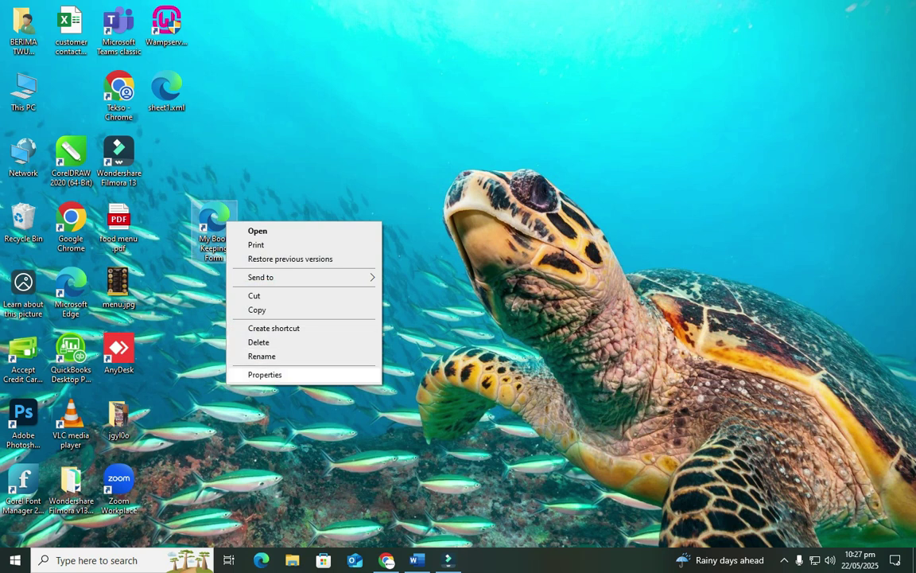
left_click(265, 375)
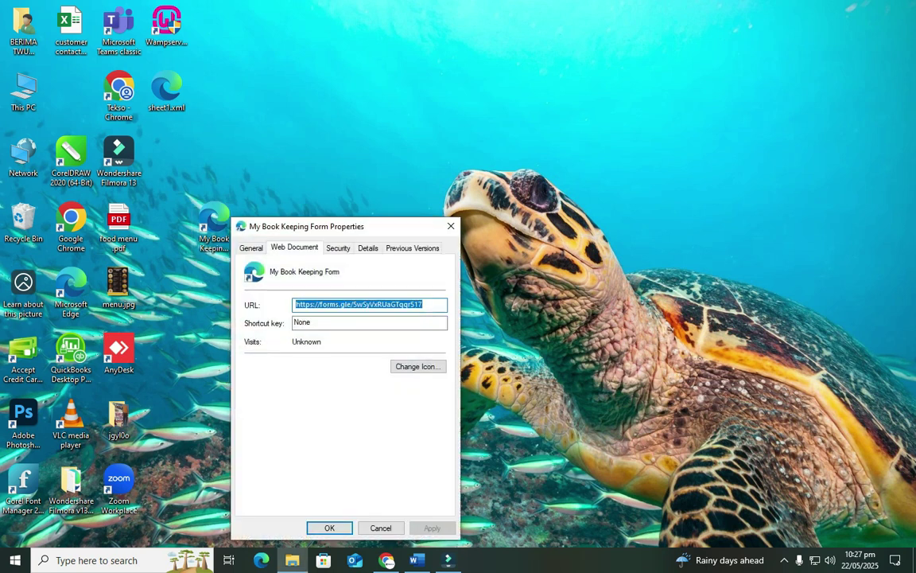
left_click(418, 366)
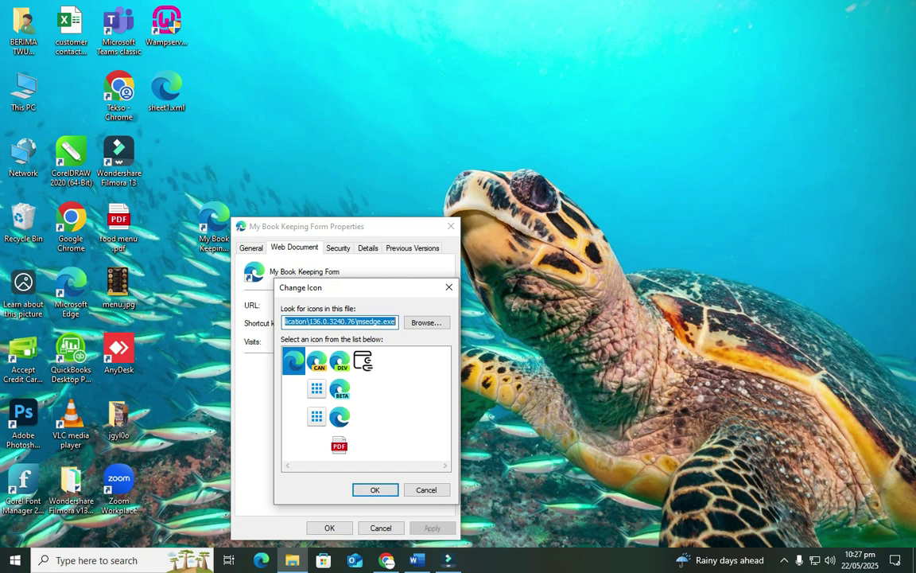
left_click(316, 388)
left_click(374, 489)
left_click(432, 528)
left_click(381, 527)
- Place the My Book Keeping Form shortcut directly below sheet1.xml on the desktop and refresh the desktop
left_click_drag(204, 226, 166, 155)
right_click(315, 154)
left_click(328, 190)
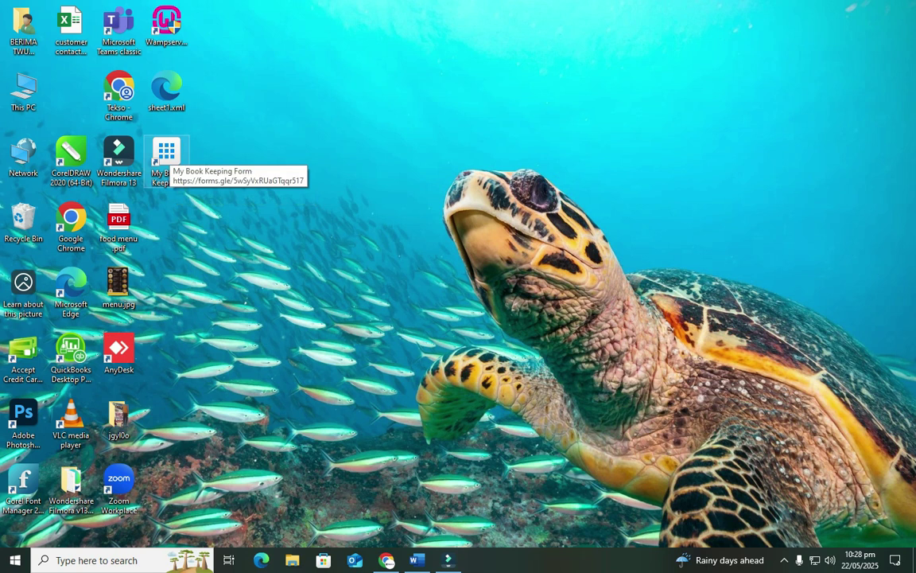
- Open the bookkeeping form from its desktop shortcut and look over the questions
left_click(166, 159)
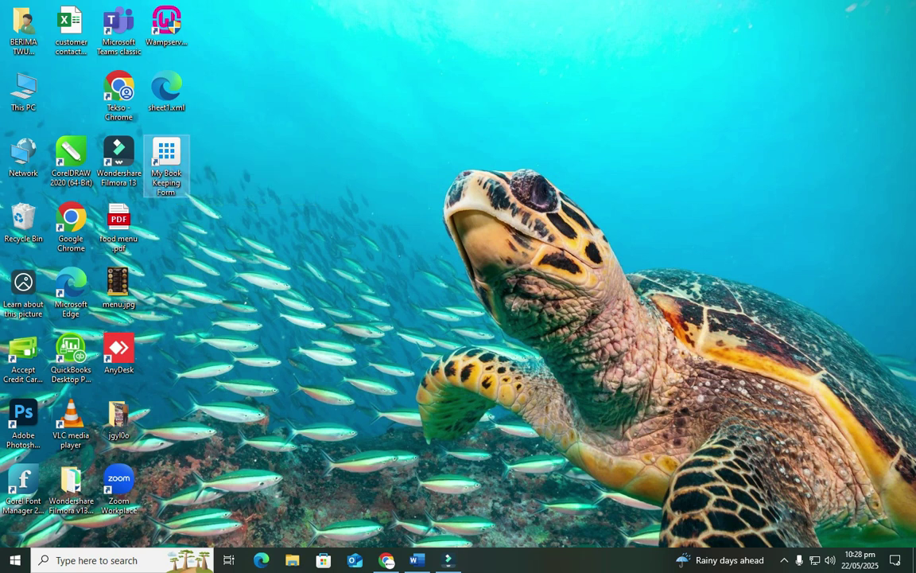
key("Return")
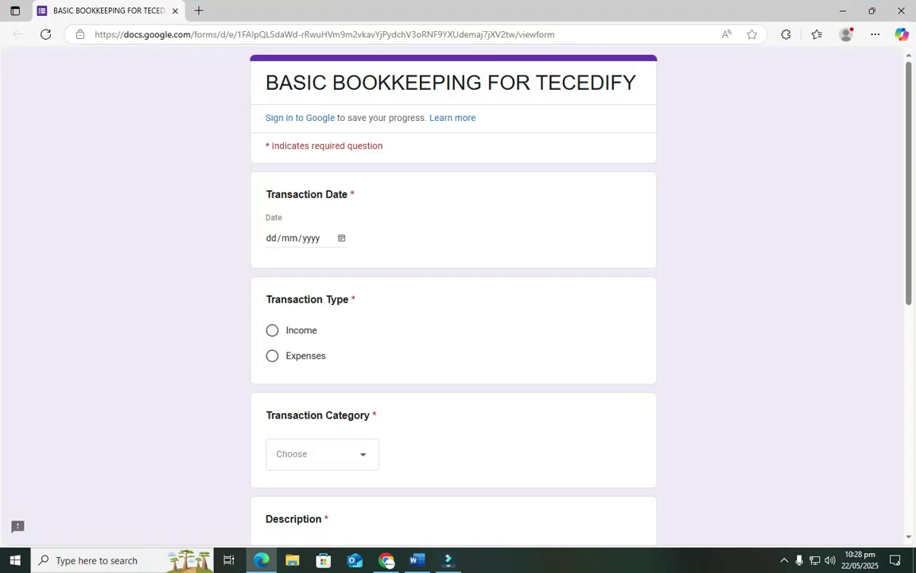
scroll(454, 295, "down", 6)
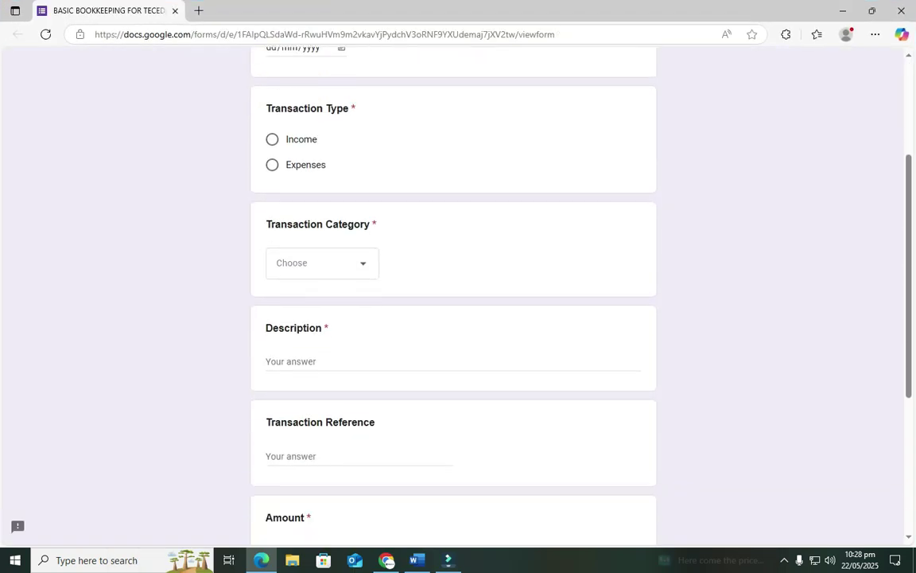
scroll(453, 294, "up", 7)
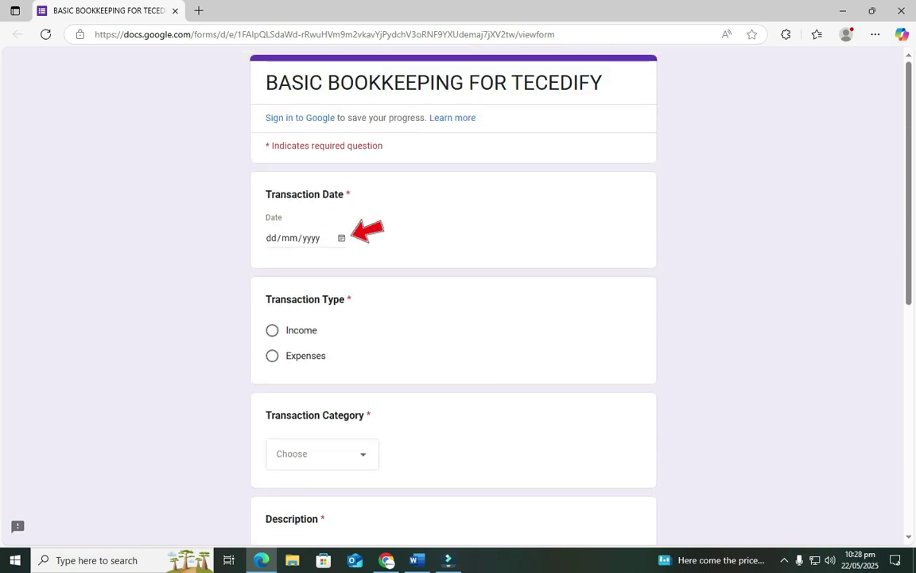
- Set the form's Transaction Date to 22/05/2025 with the calendar picker
left_click(351, 237)
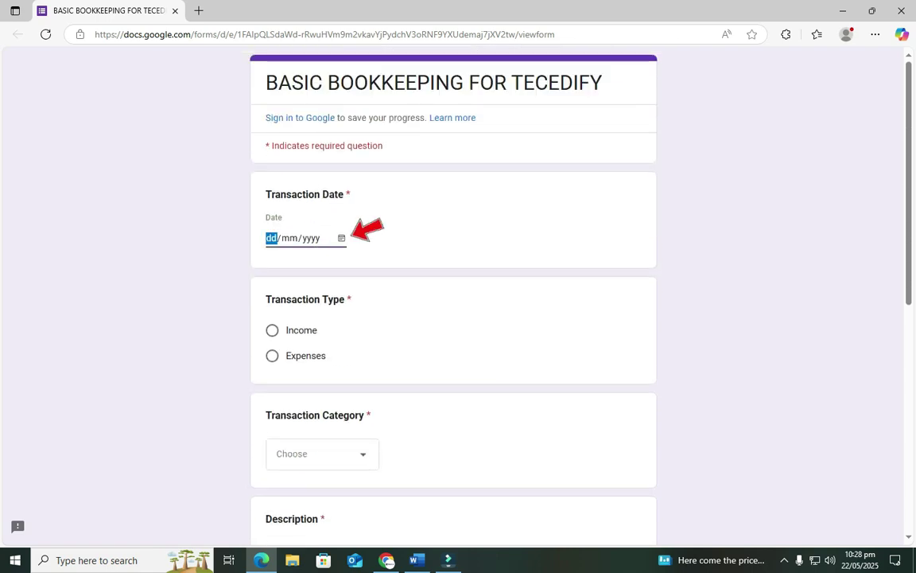
left_click(342, 238)
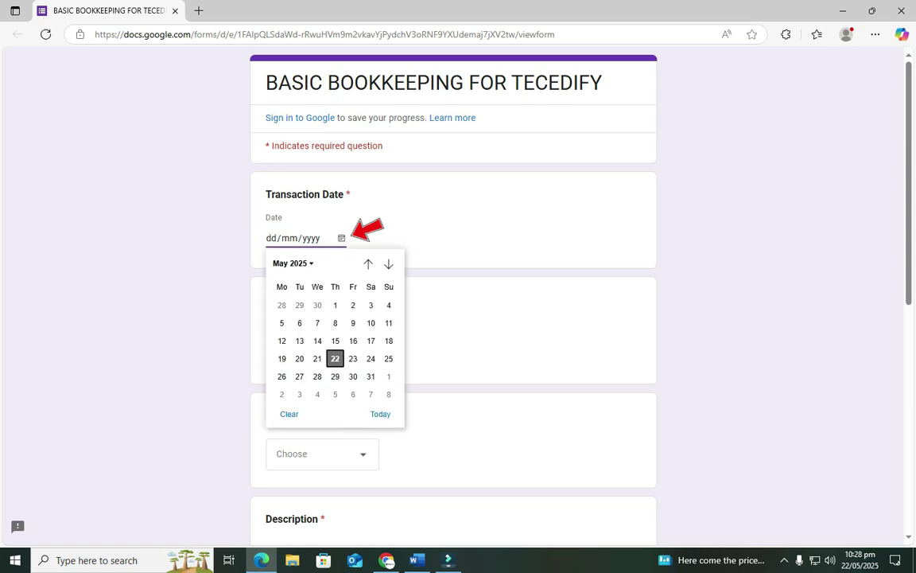
key("Down")
key("Up")
key("Return")
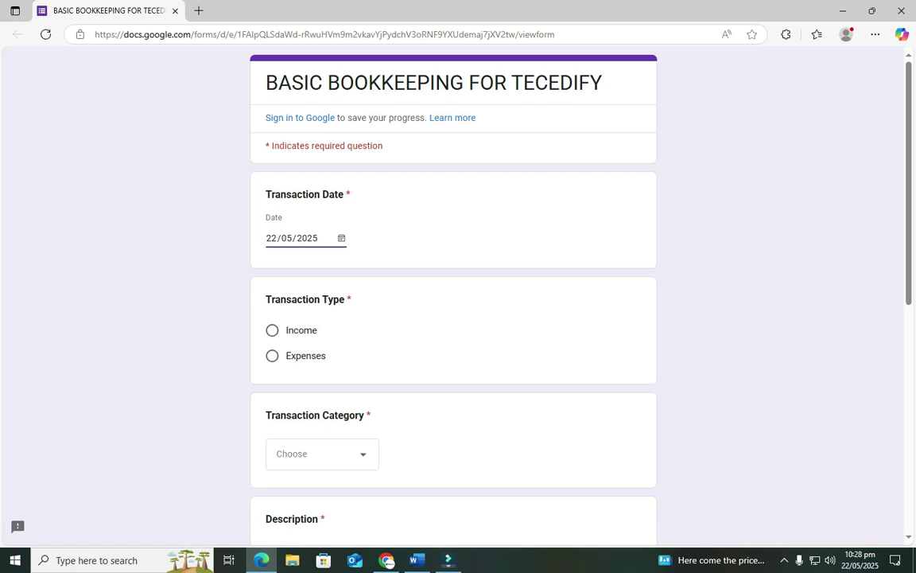
- Choose Income as the Transaction Type and Sales as the Transaction Category
left_click(272, 330)
scroll(453, 302, "down", 2)
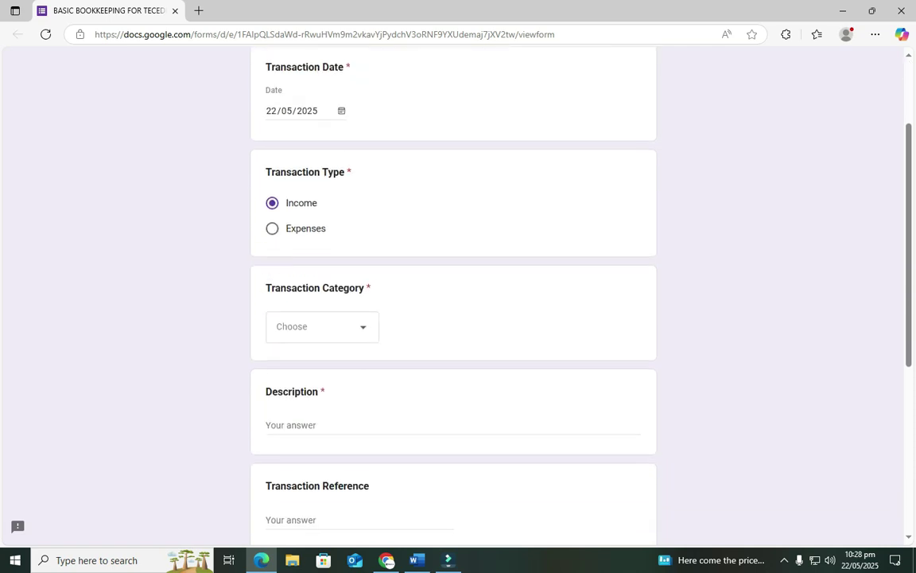
left_click(322, 326)
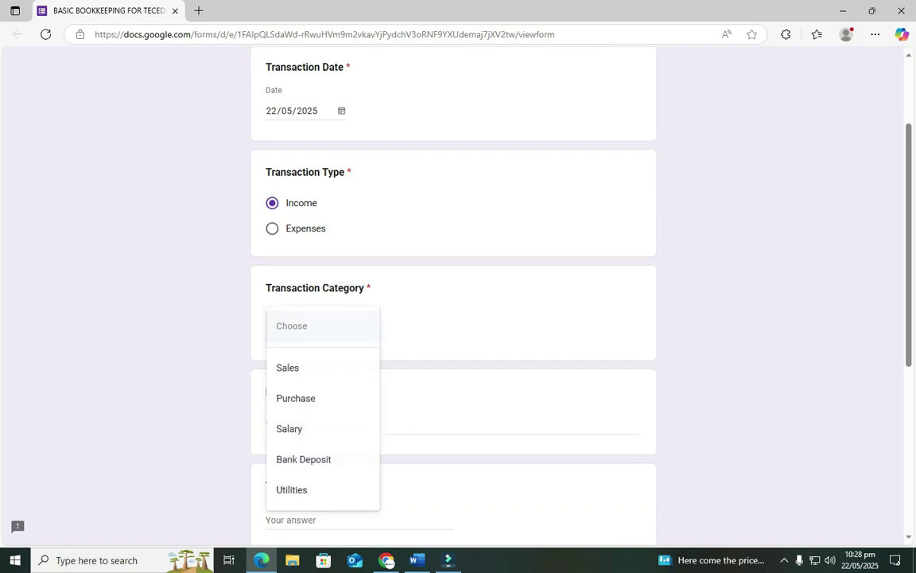
left_click(325, 368)
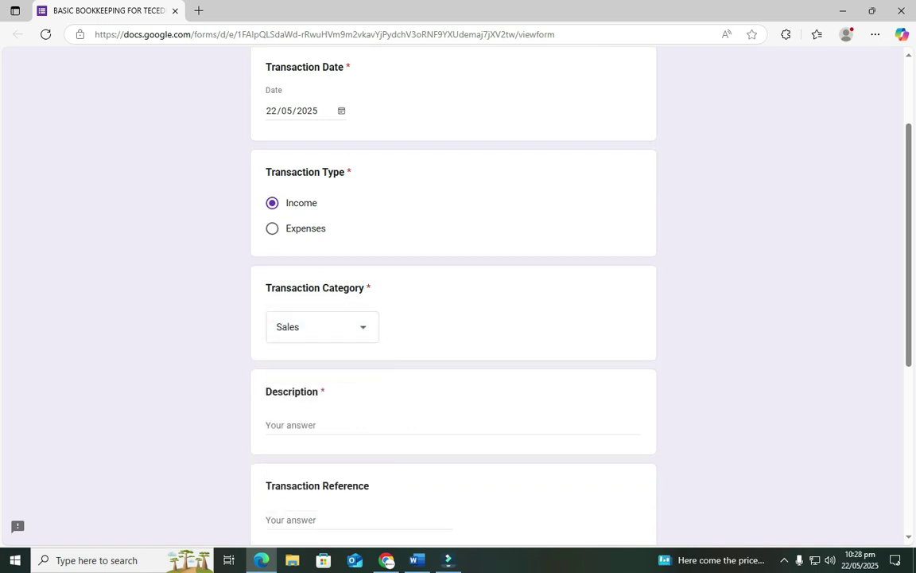
- Fill in the Description with "Sales for Today" and the Amount with 520, then go to the File Attachment answer
left_click(306, 424)
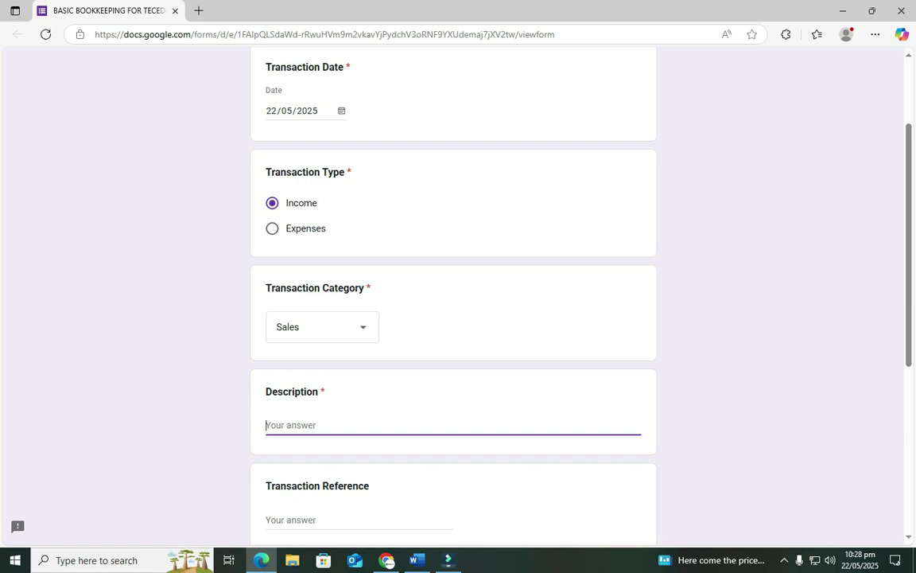
type("Sales for Today")
scroll(453, 318, "down", 2)
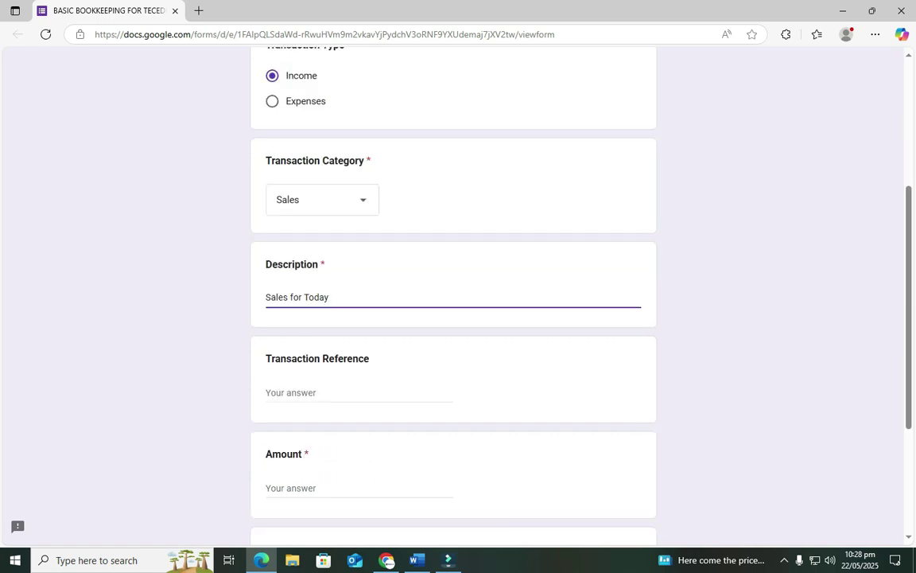
left_click(358, 490)
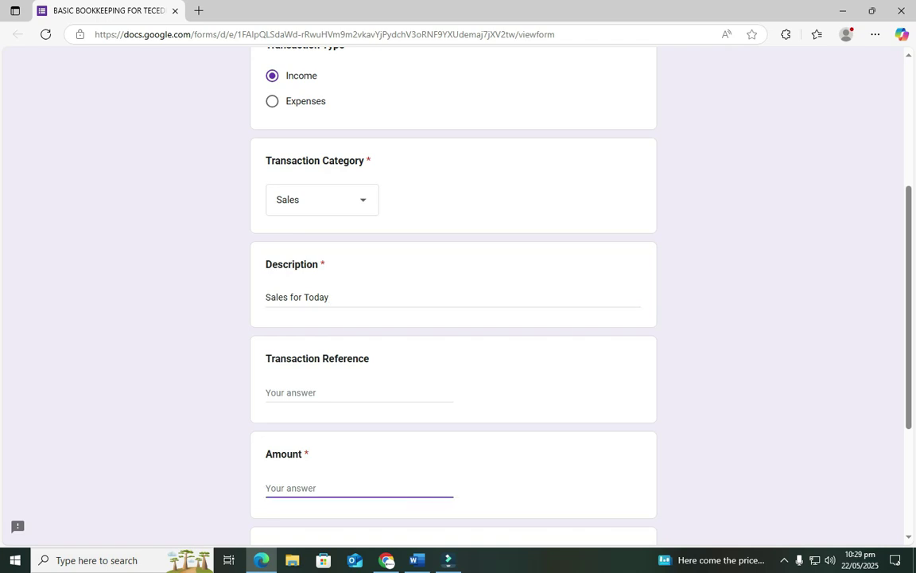
type("520")
scroll(458, 295, "down", 2)
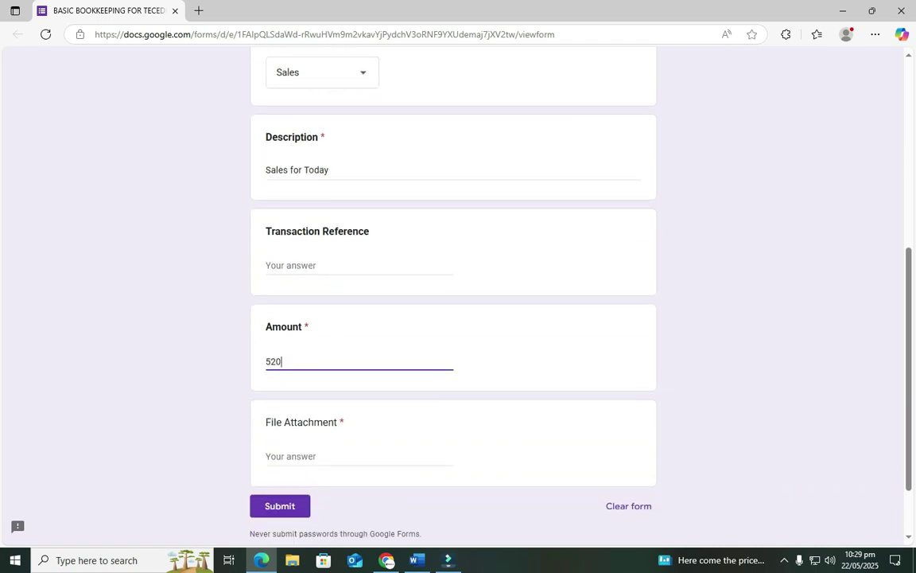
left_click(318, 455)
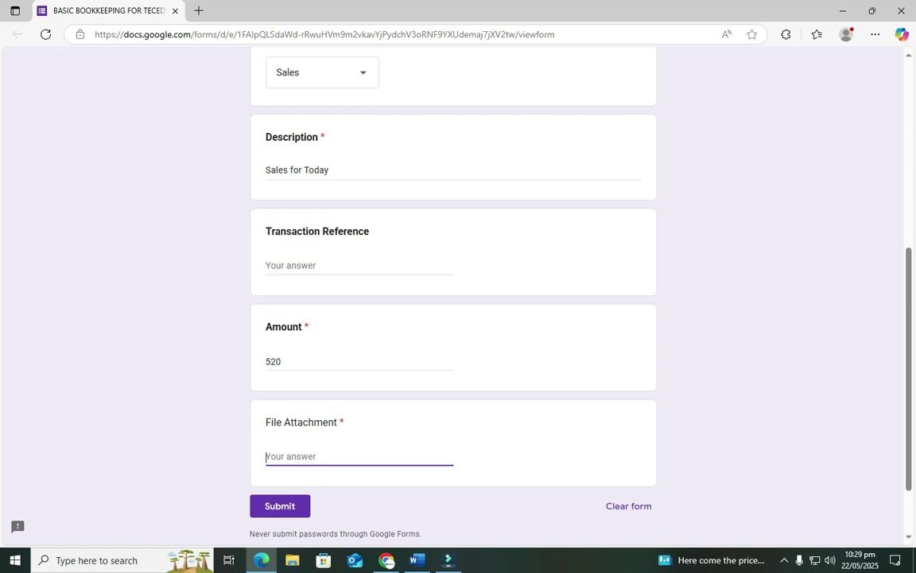
- Switch to the form editor in Chrome, allow respondent uploads to Drive for the File Attachment question, and delete that question
left_click(386, 560)
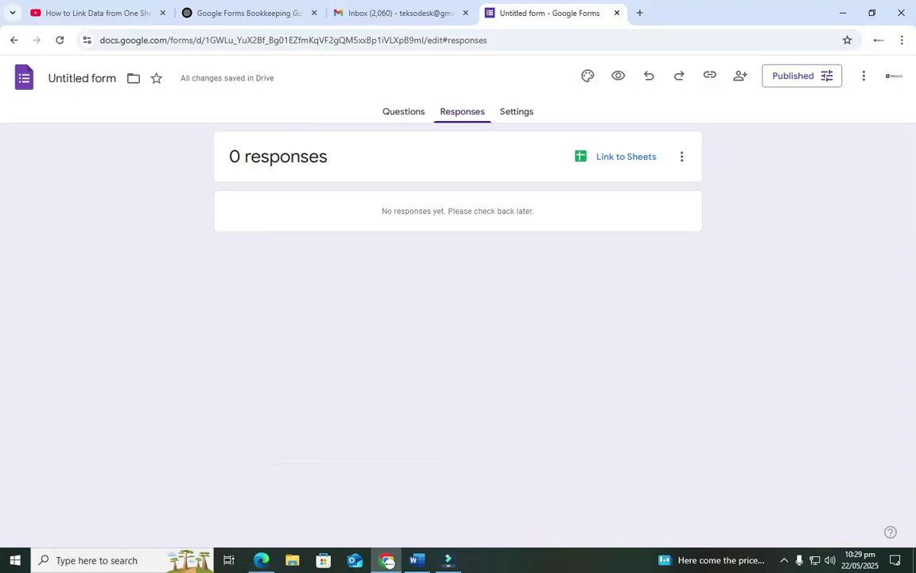
left_click(404, 111)
scroll(453, 334, "down", 10)
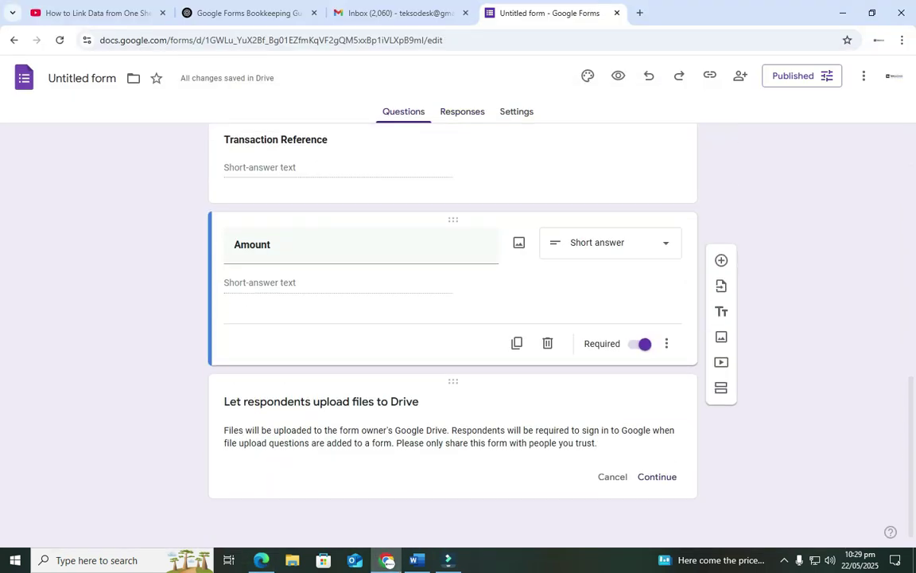
left_click(658, 476)
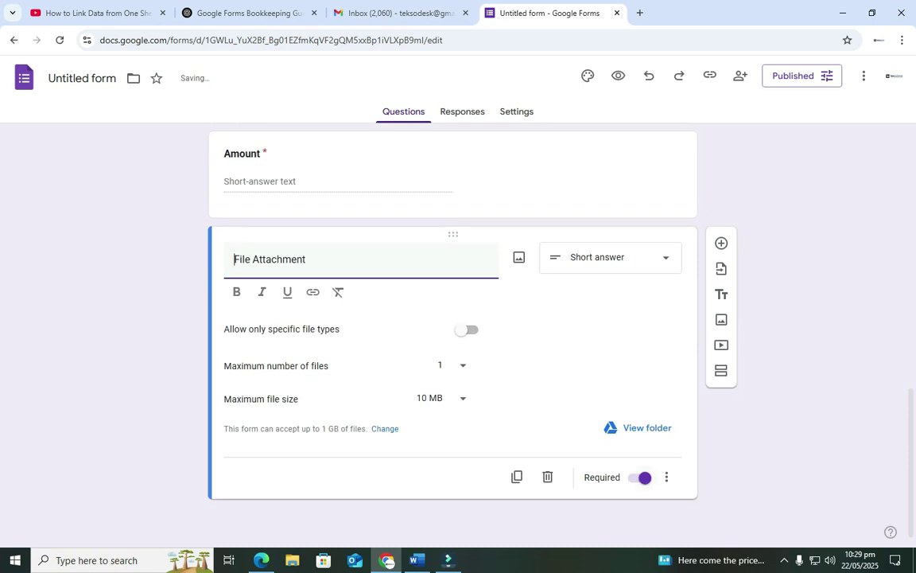
left_click(640, 477)
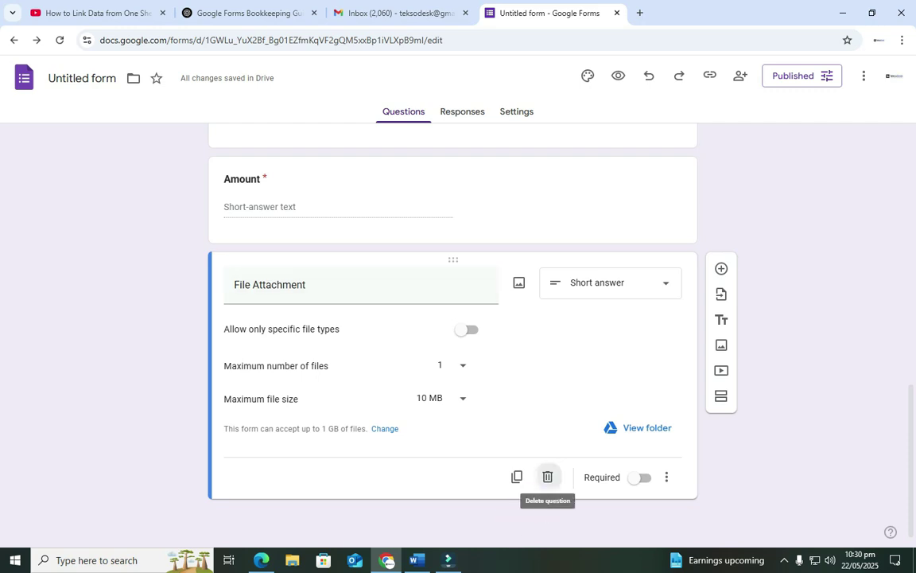
left_click(548, 476)
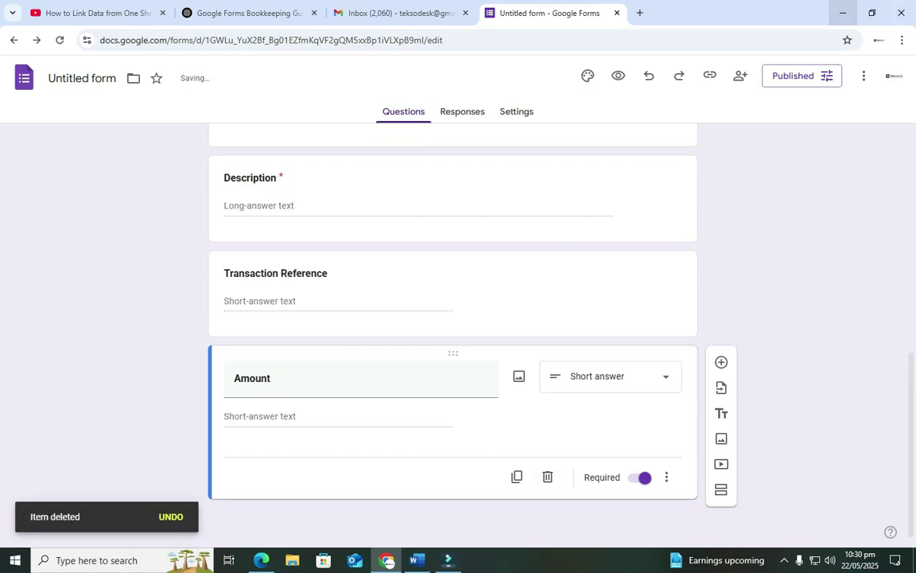
- Return to the responder form in Edge and set the Transaction Date to 22/05/2025
left_click(844, 12)
left_click(307, 244)
left_click(342, 238)
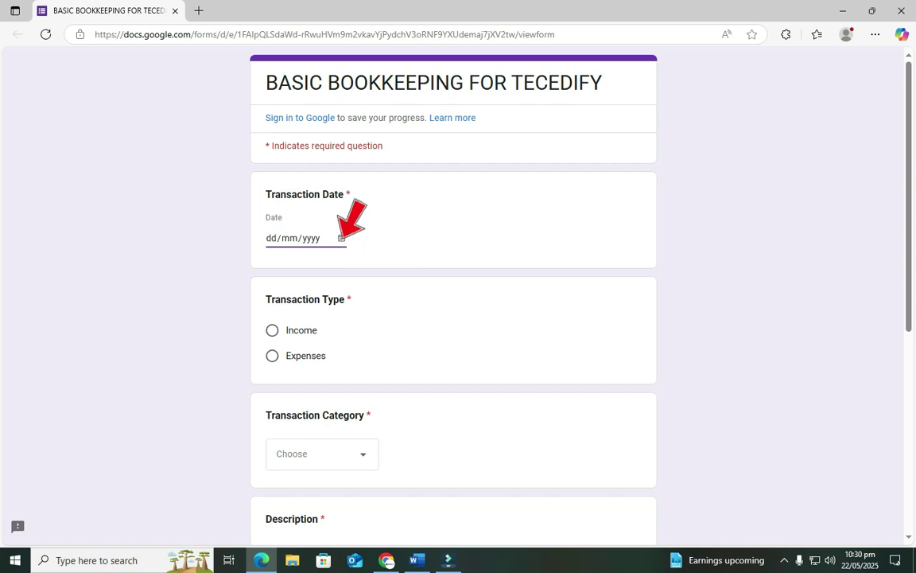
left_click(341, 238)
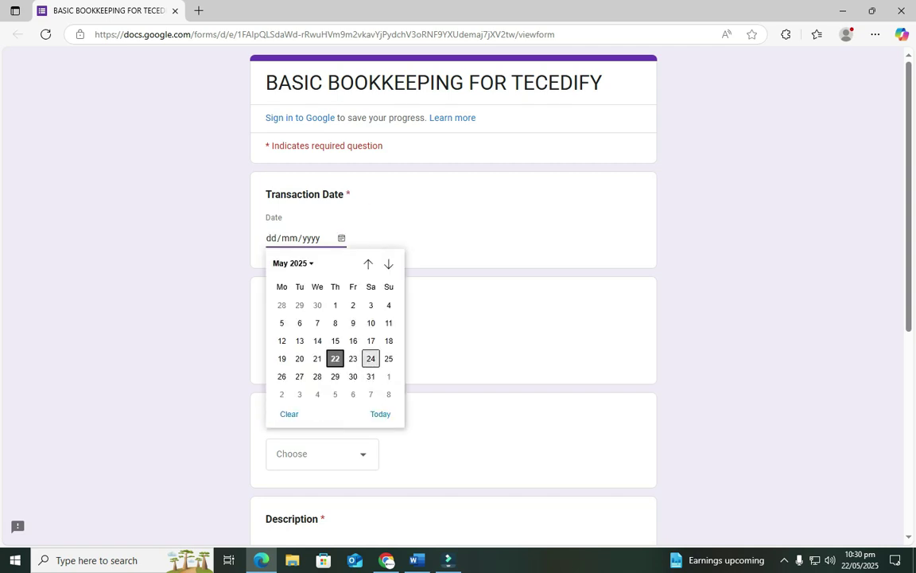
left_click(335, 358)
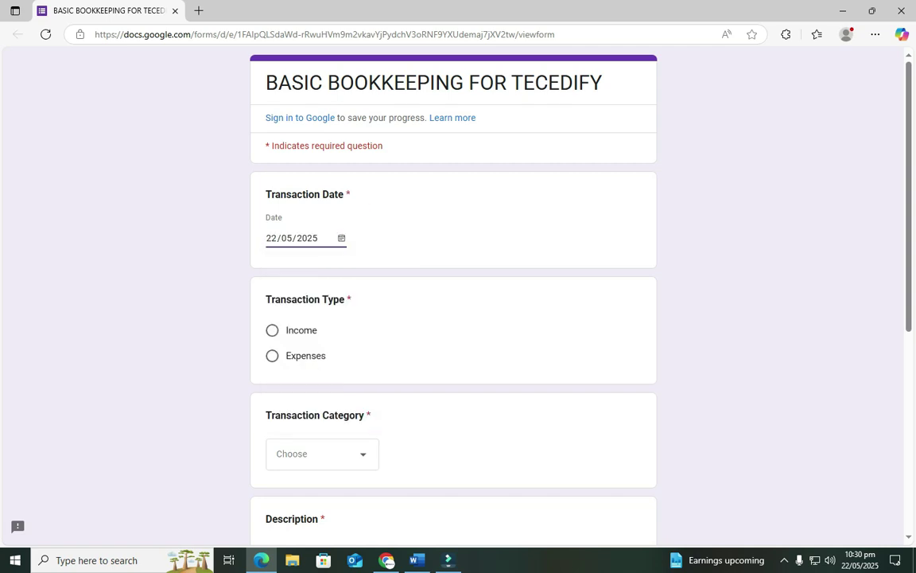
- Choose Expenses as the Transaction Type and Sales as the Transaction Category, and enter "Sales for Today" as the Description
left_click(272, 330)
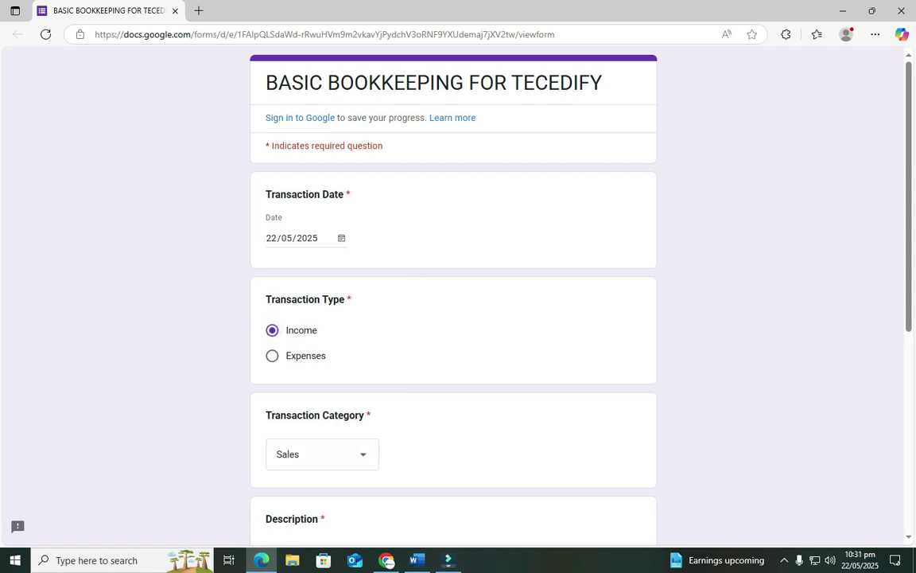
left_click(323, 454)
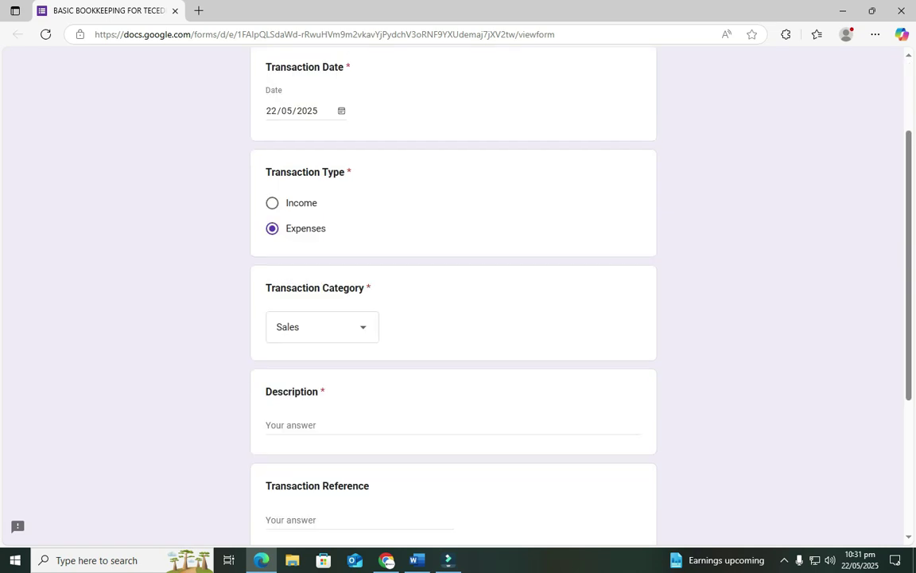
left_click(290, 424)
type("Sales for Today")
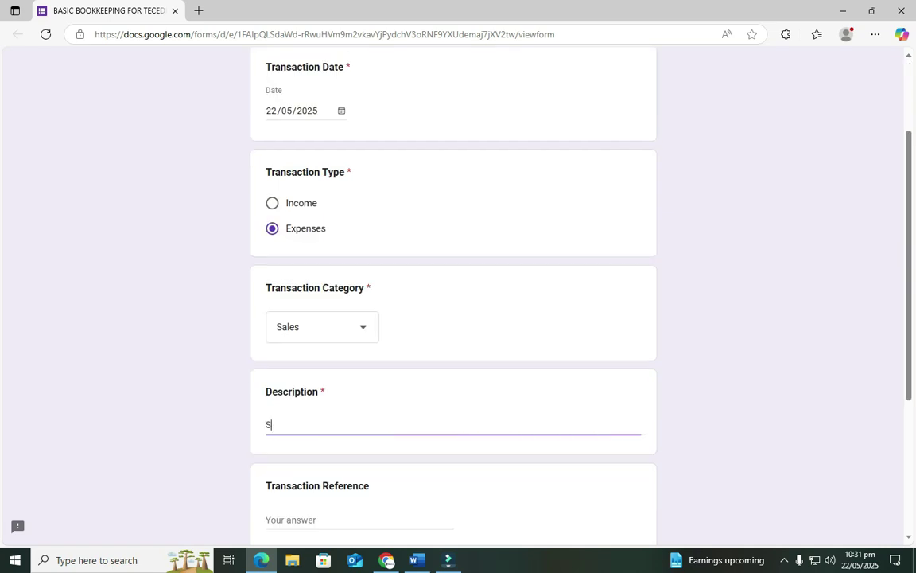
- Enter 580 as the Amount and submit the entry
scroll(453, 318, "down", 3)
left_click(360, 382)
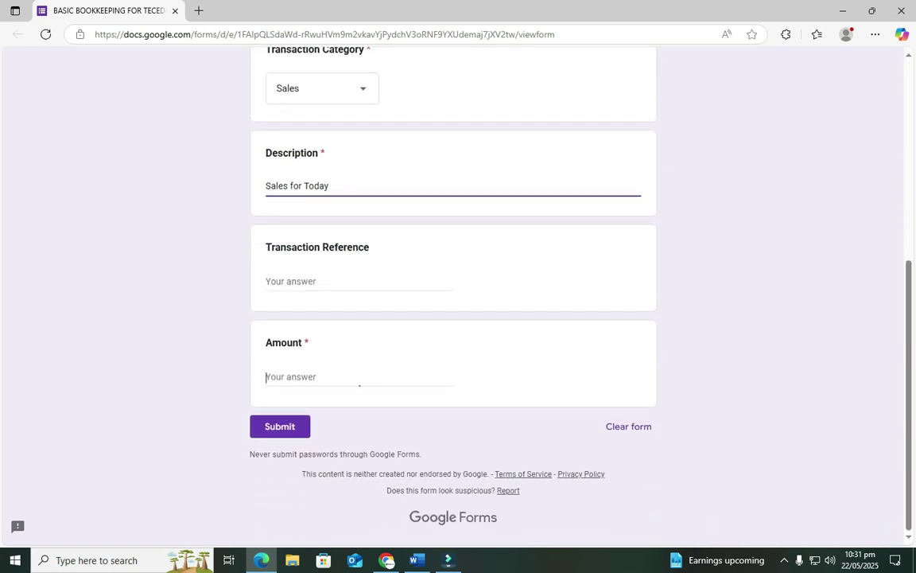
type("580")
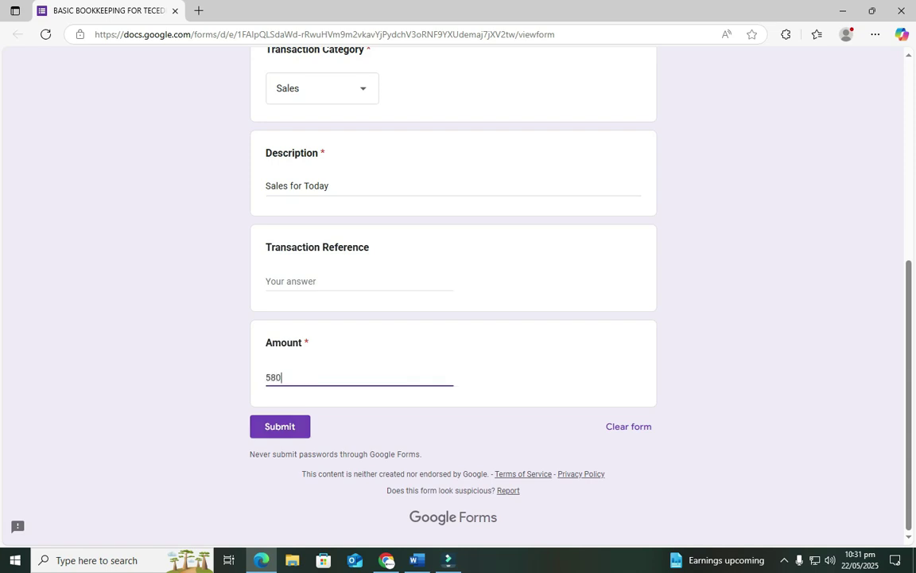
scroll(454, 296, "up", 3)
scroll(453, 296, "down", 3)
key("Return")
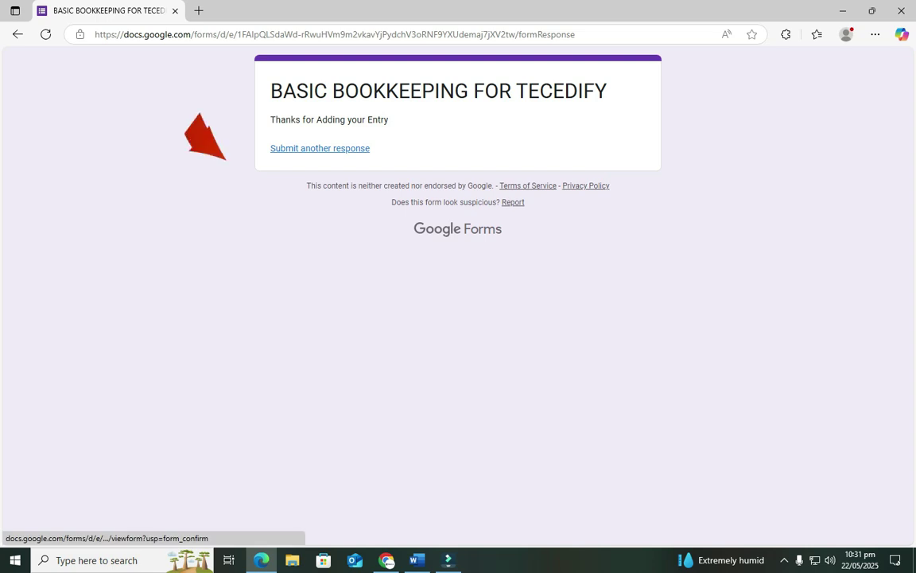
- Start another response dated 13/05/2025 with Income as the Transaction Type and Sales as the Transaction Category
left_click(319, 148)
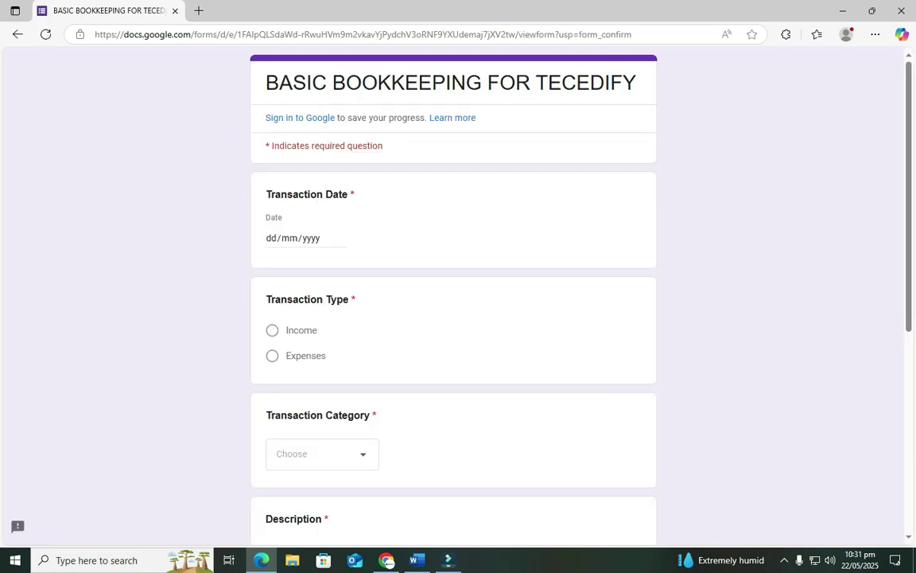
left_click(342, 238)
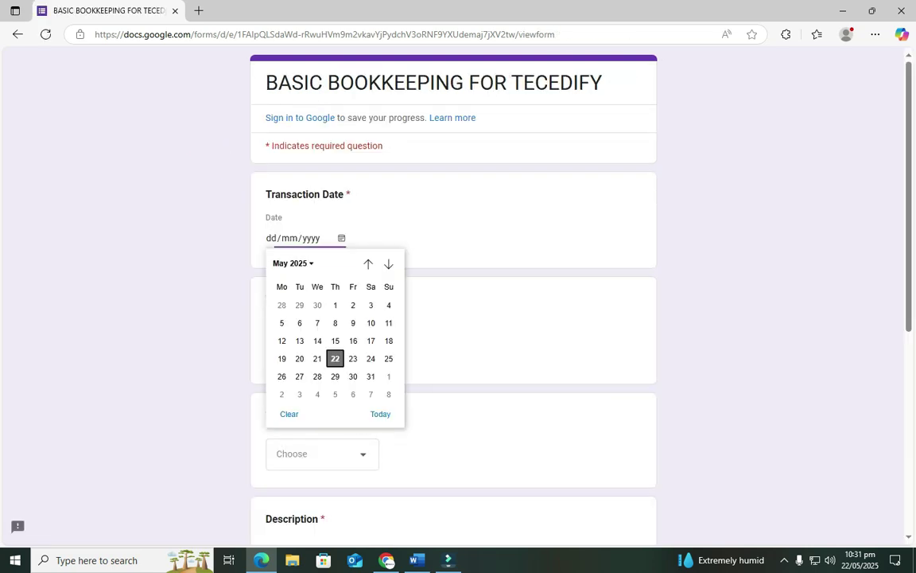
left_click(299, 340)
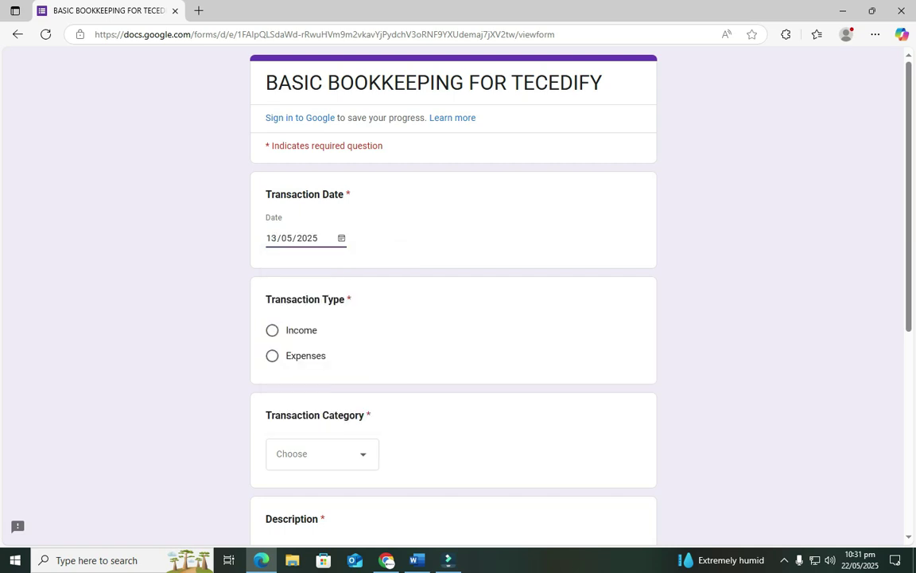
left_click(272, 330)
left_click(322, 453)
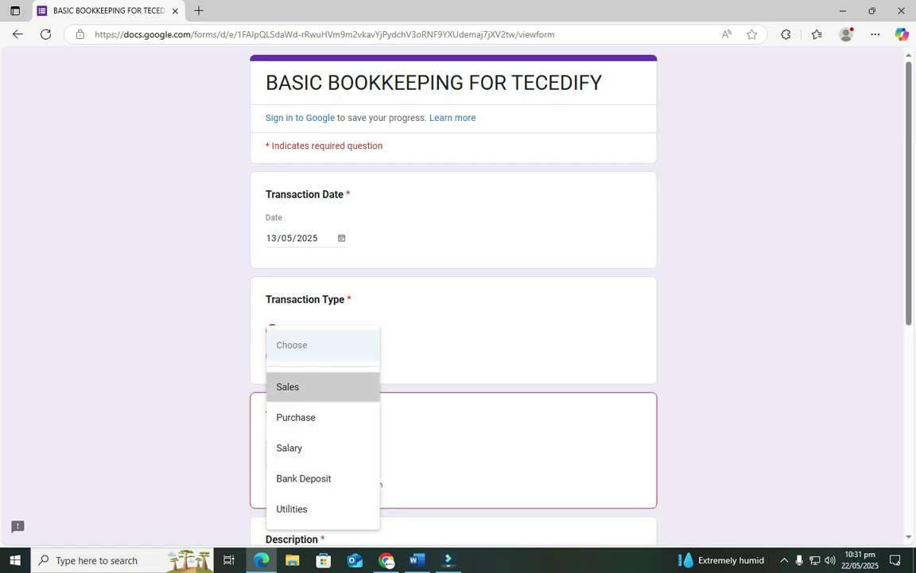
left_click(288, 384)
- Fill in the Description with "Sales" and the Amount with 850, and submit the second entry
scroll(453, 318, "down", 3)
left_click(306, 361)
type("Sales")
scroll(454, 318, "down", 3)
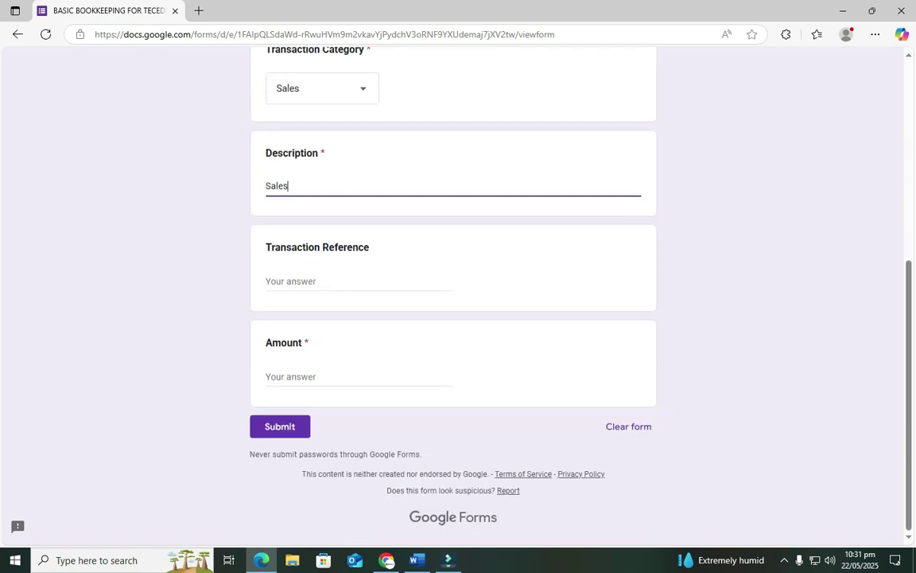
left_click(307, 376)
type("850")
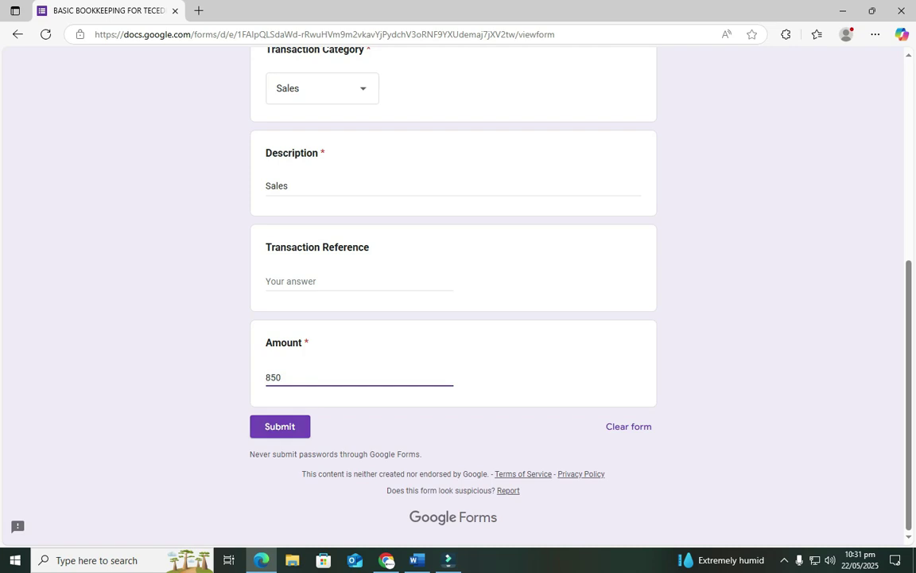
left_click(299, 426)
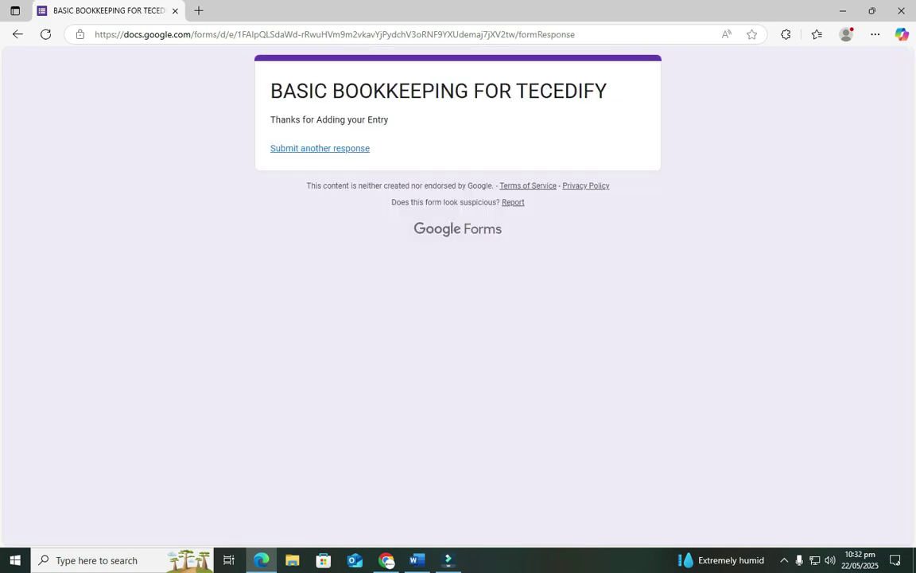
- Start a third response dated 24/05/2025 with Expenses as the Transaction Type and Salary as the Transaction Category
left_click(320, 148)
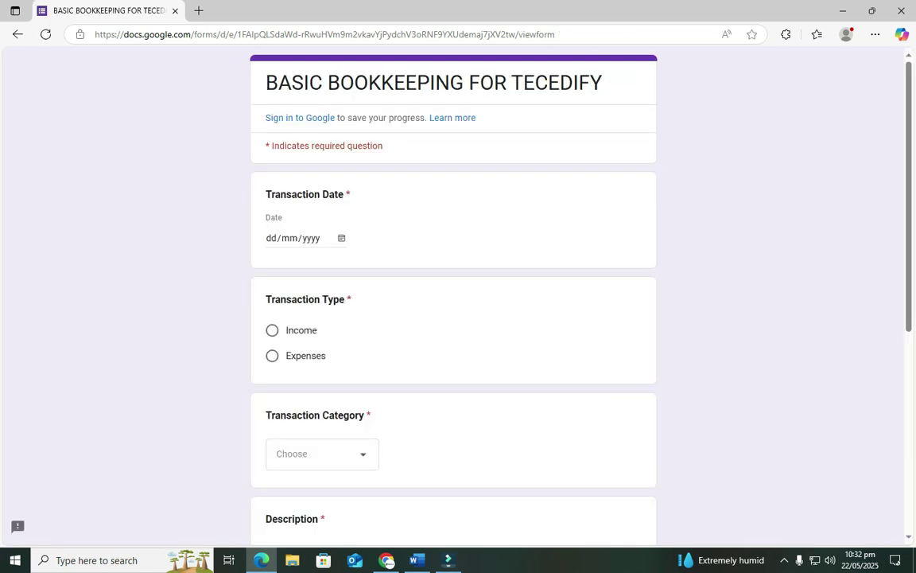
left_click(272, 356)
left_click(341, 238)
left_click(372, 358)
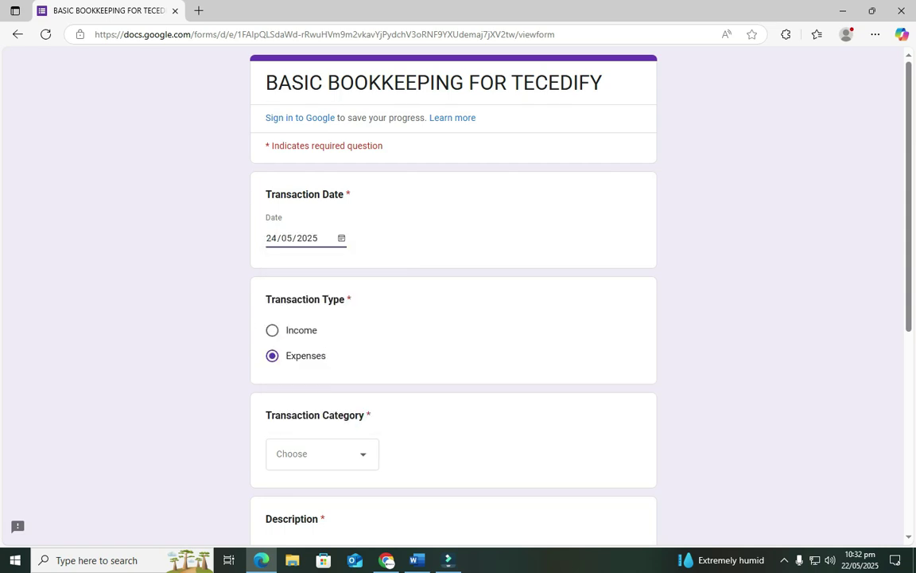
scroll(453, 319, "down", 2)
left_click(322, 263)
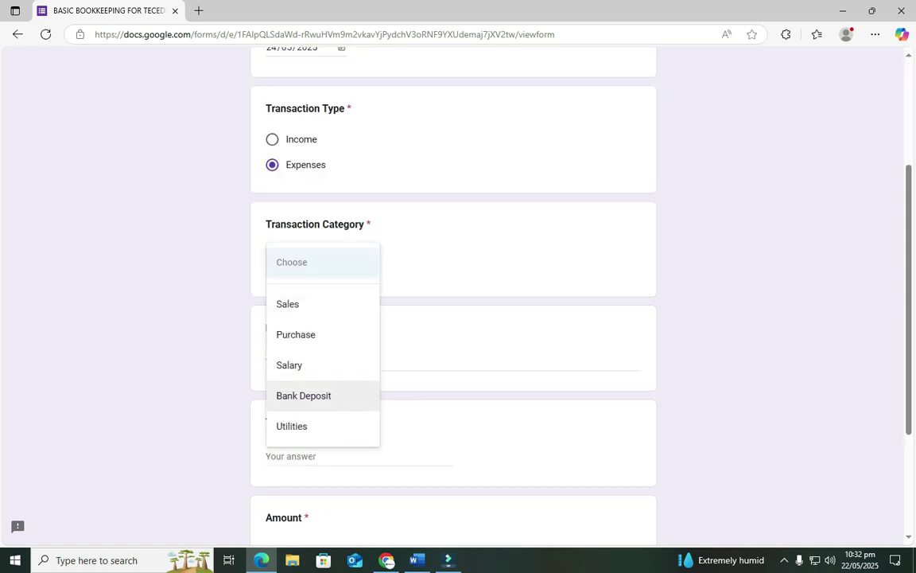
key("Up")
key("Up")
key("Down")
key("Return")
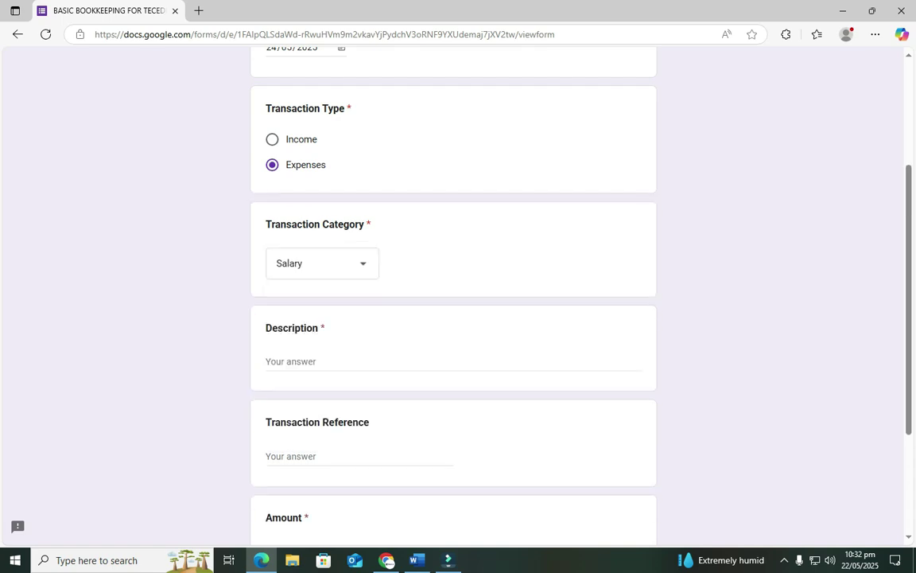
- Describe the entry as salary to the employee by name, set the Amount to 890, and submit it
key("Tab")
type("Sal")
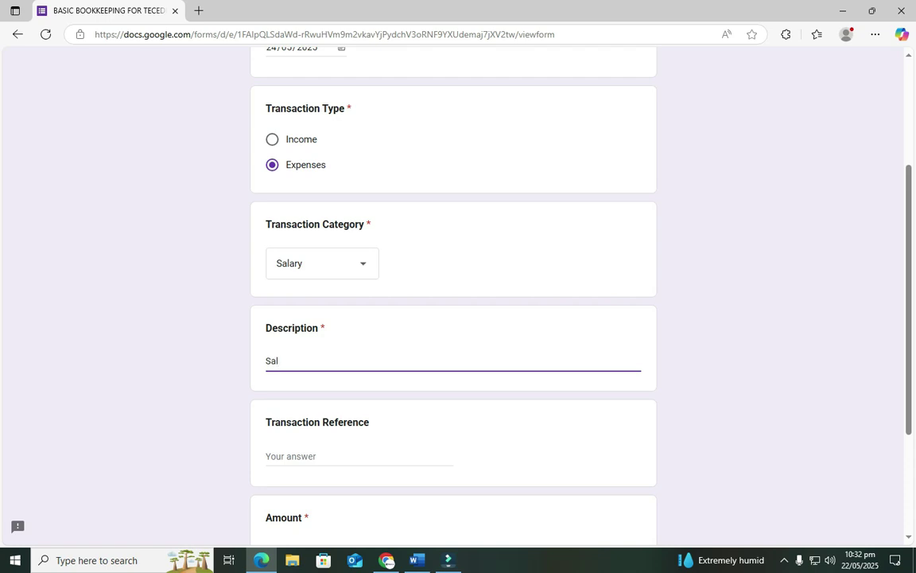
type("ary to Mercy")
key("Tab")
key("Tab")
type("890")
key("Tab")
key("Return")
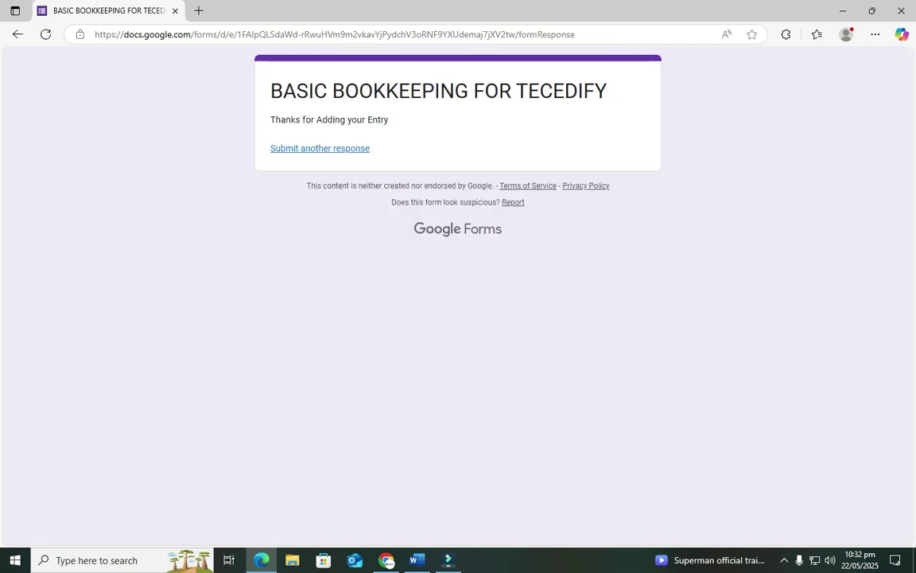
- Switch to the form editor in Chrome and review the collected responses, including the per-question view for Transaction Date
left_click(842, 10)
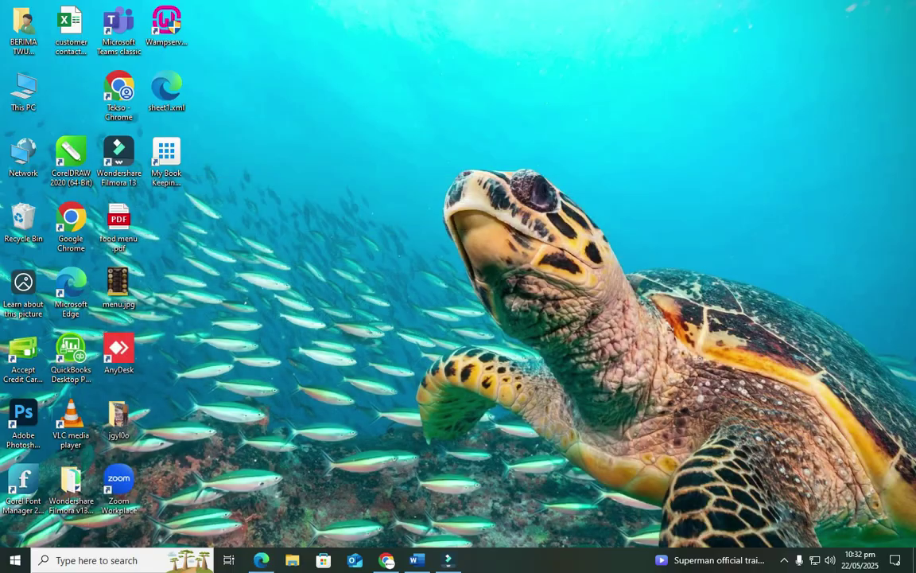
left_click(386, 560)
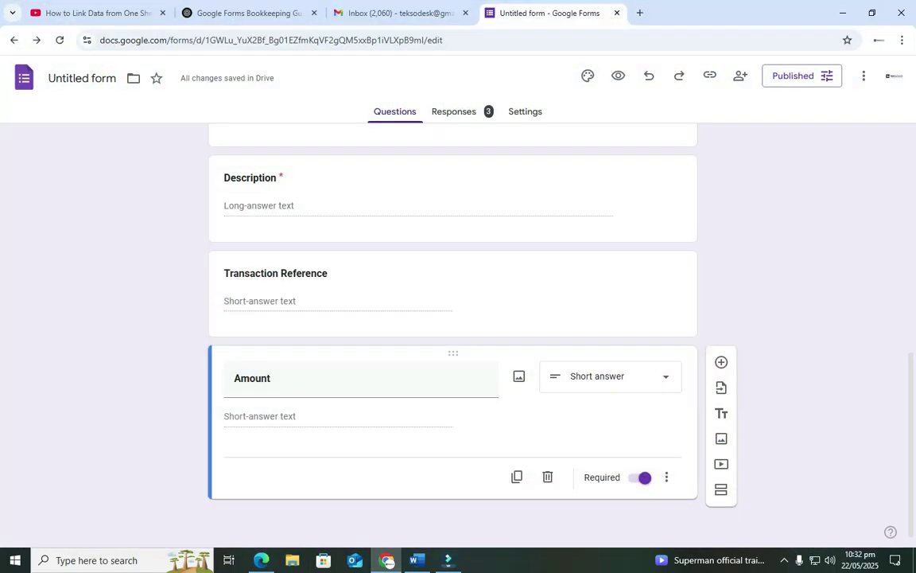
left_click(454, 112)
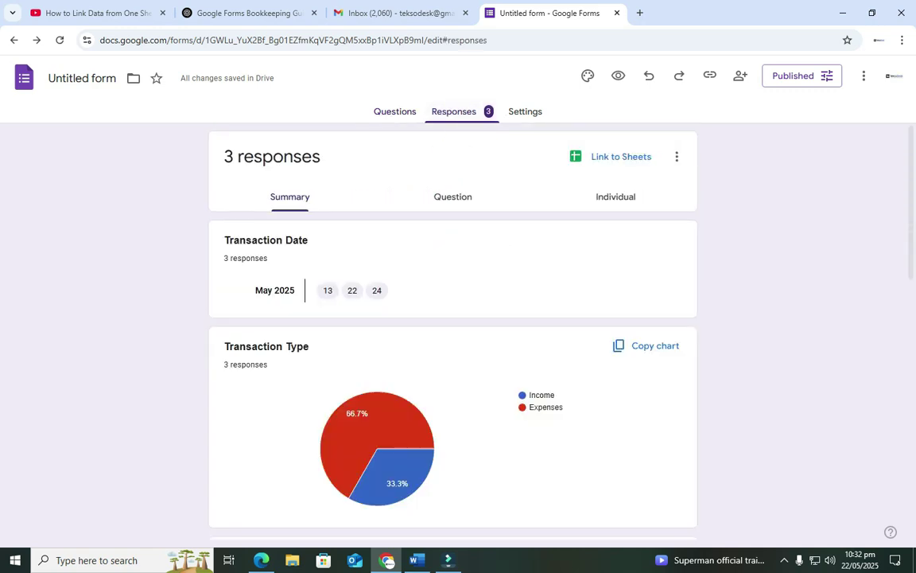
scroll(453, 326, "down", 6)
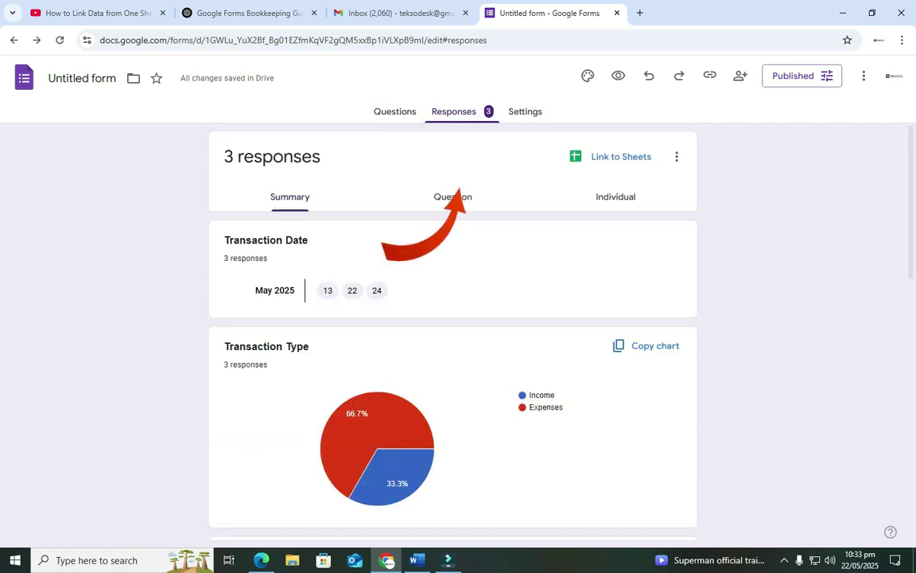
left_click(453, 196)
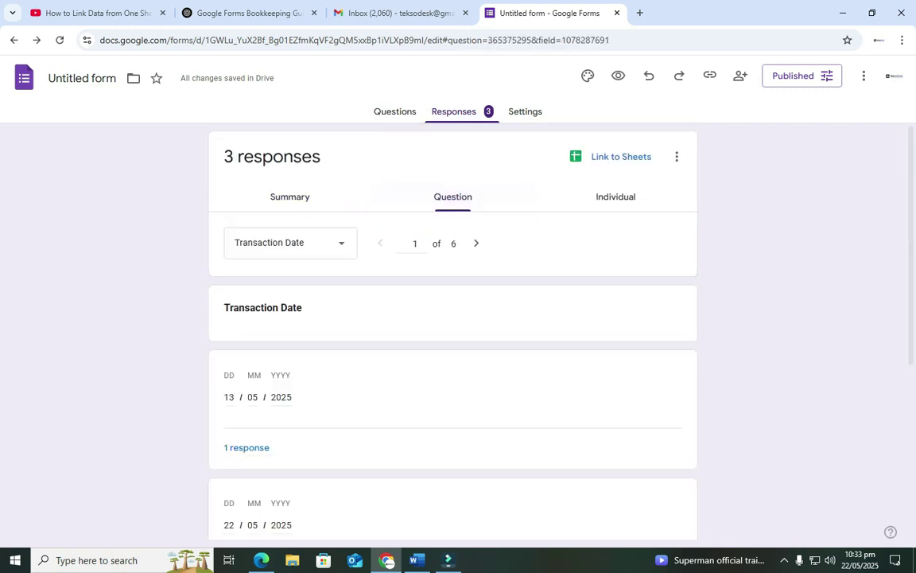
scroll(453, 326, "down", 4)
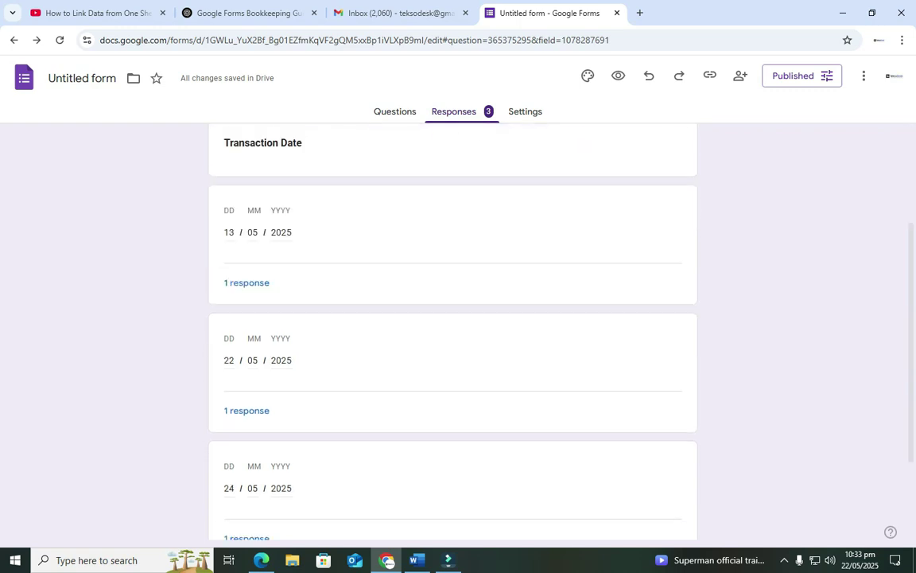
scroll(453, 326, "up", 4)
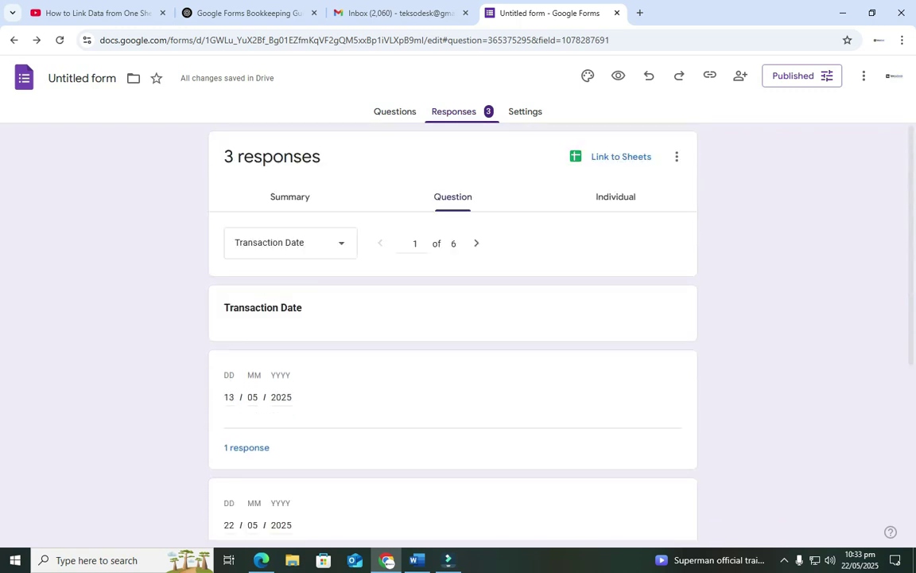
- Examine the response summary, covering the Transaction Type and Transaction Category charts and the Description and Amount answers
left_click(290, 196)
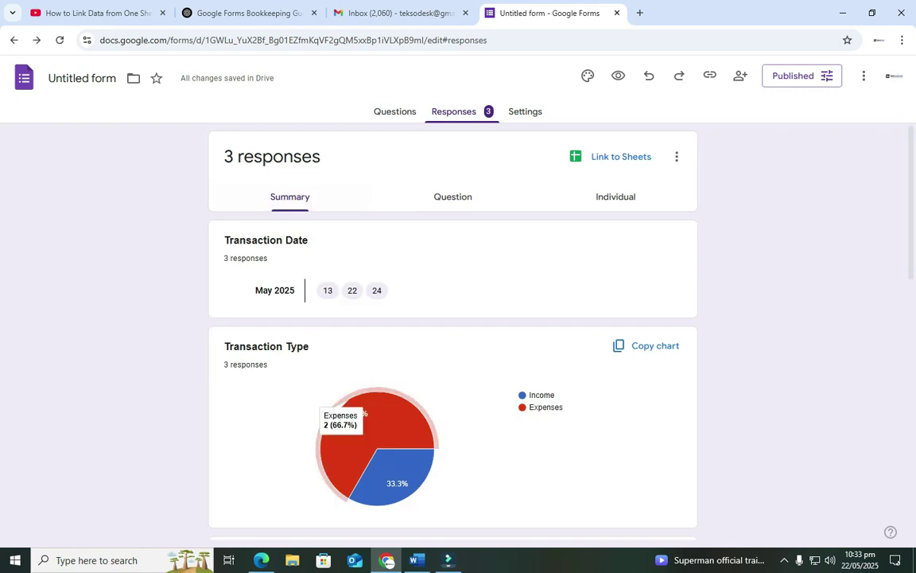
scroll(350, 405, "down", 3)
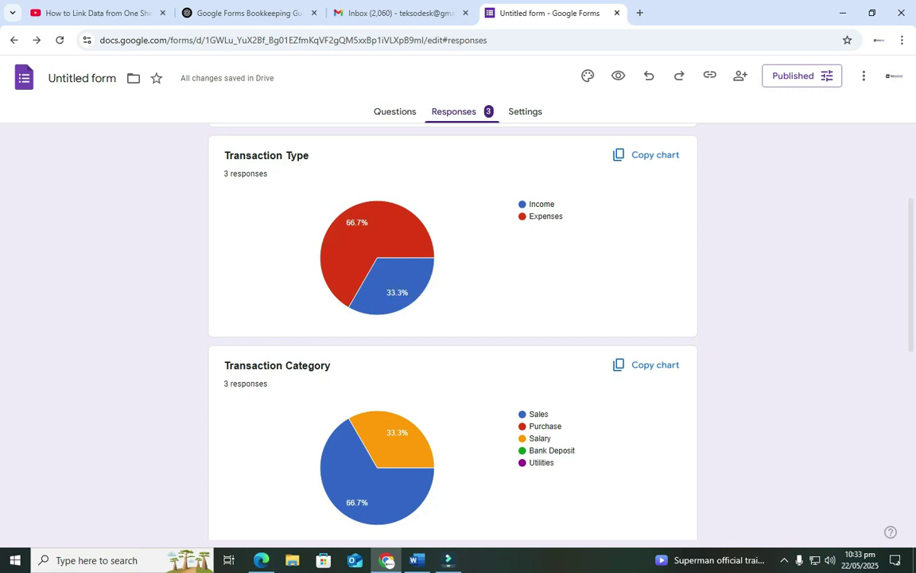
mouse_move(357, 238)
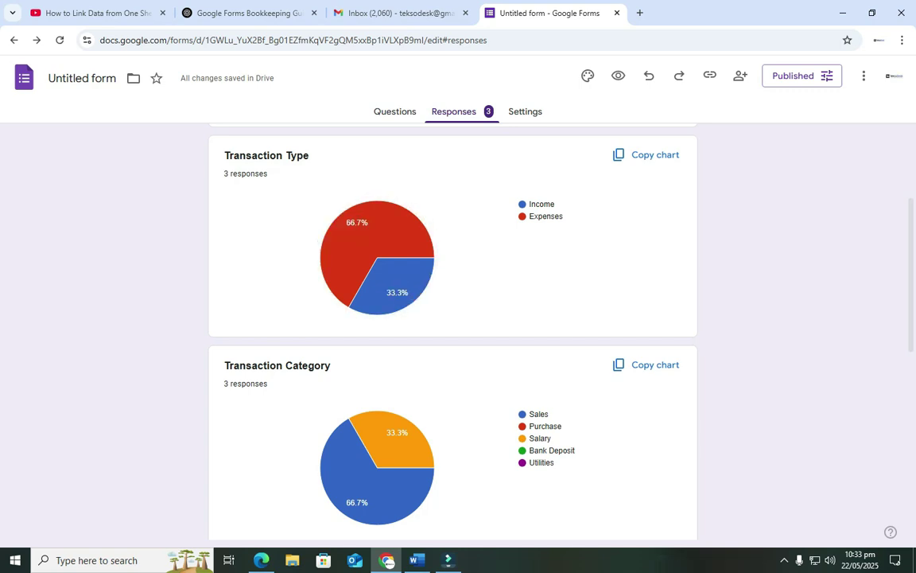
scroll(830, 315, "down", 3)
scroll(453, 331, "down", 1)
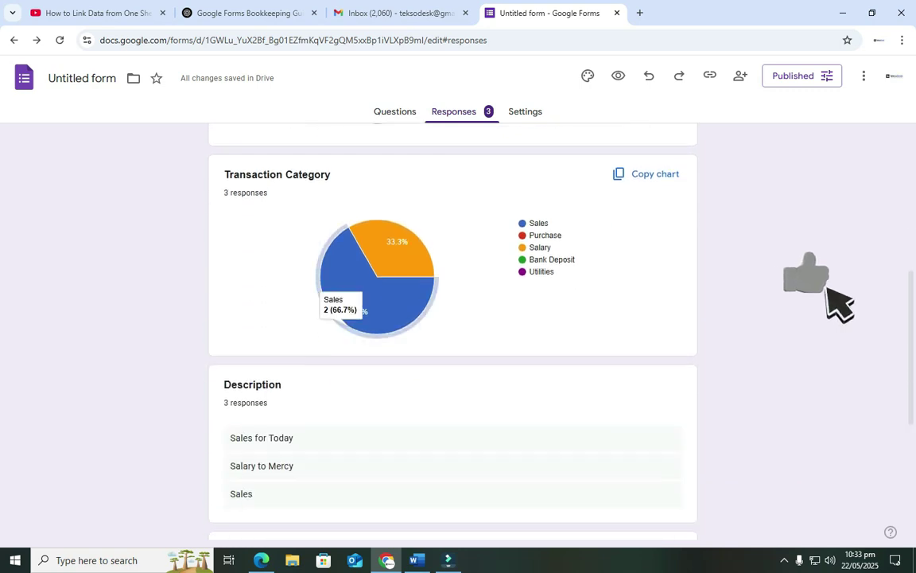
mouse_move(388, 267)
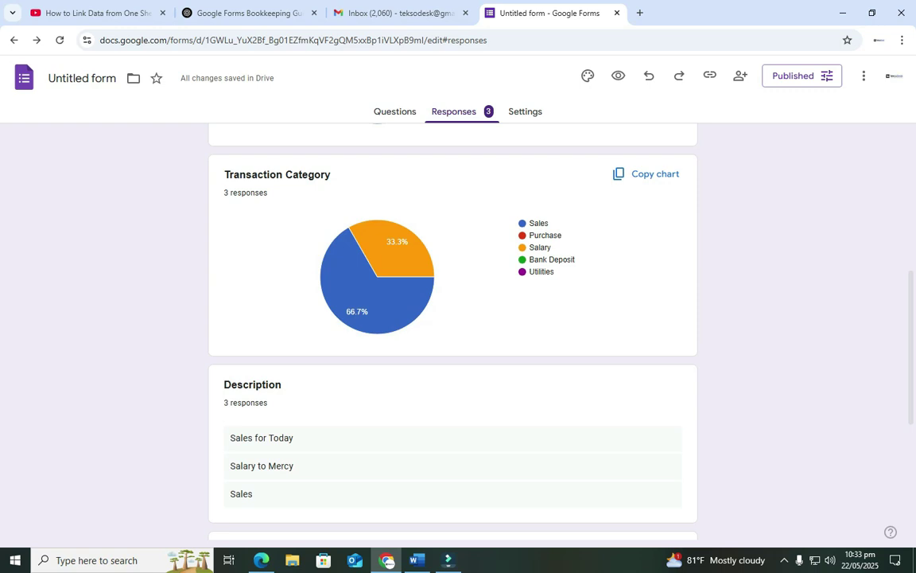
scroll(453, 318, "down", 4)
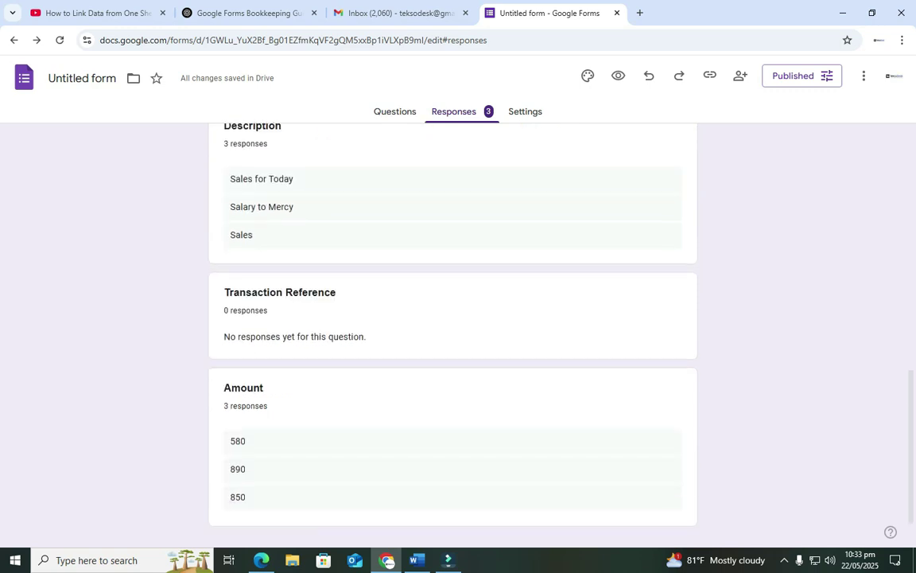
- Link the form's responses to a new spreadsheet named "Untitled form (Responses)"
scroll(454, 318, "up", 12)
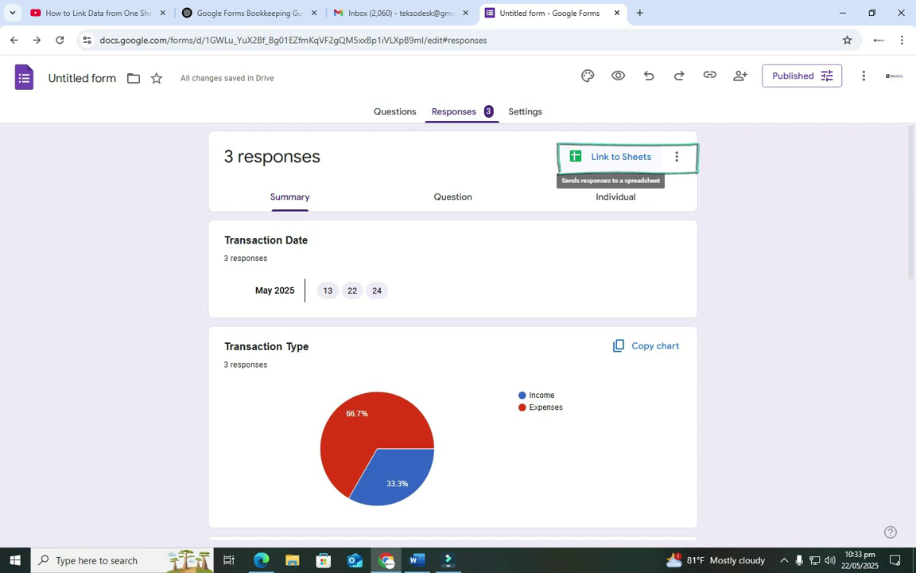
left_click(612, 156)
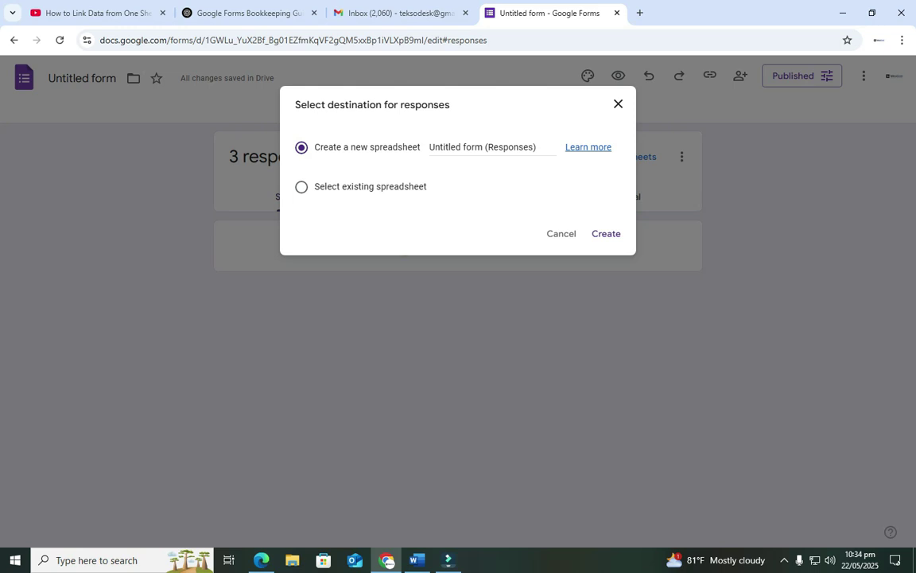
left_click(606, 234)
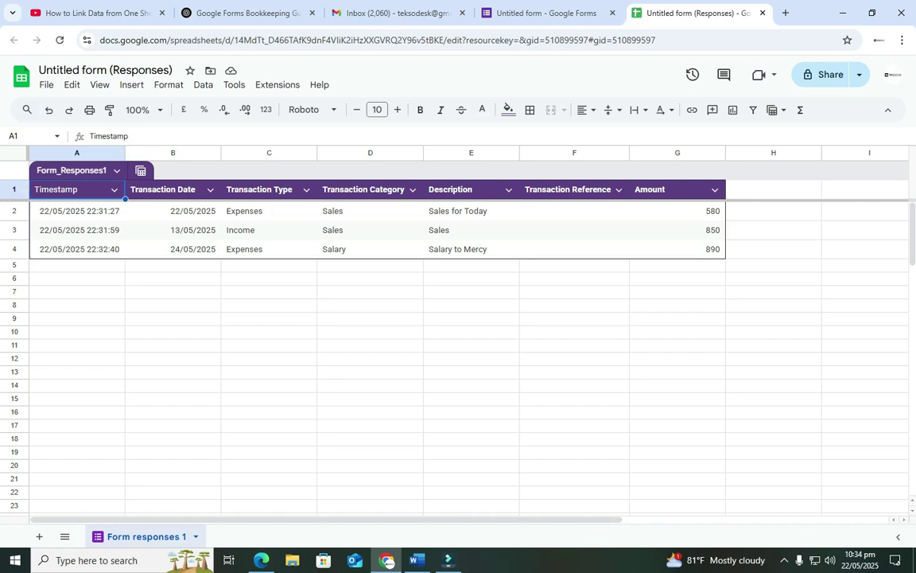
- Filter the response table's Transaction Type column to show only Income entries
left_click(114, 190)
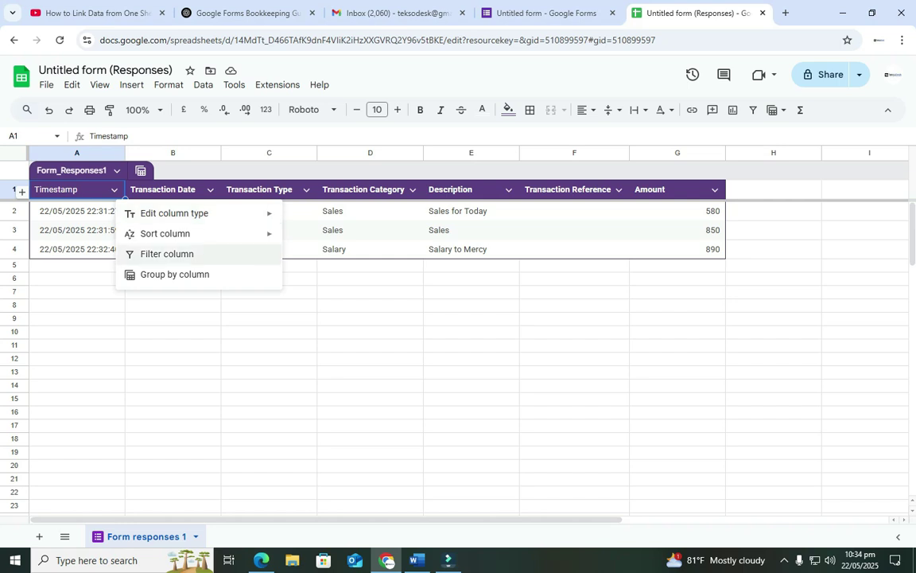
left_click(370, 358)
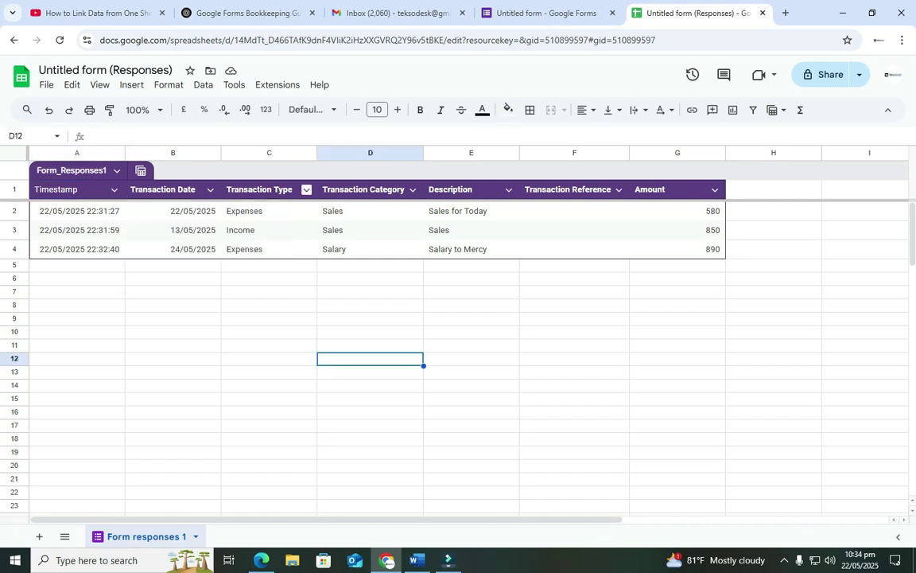
left_click(306, 189)
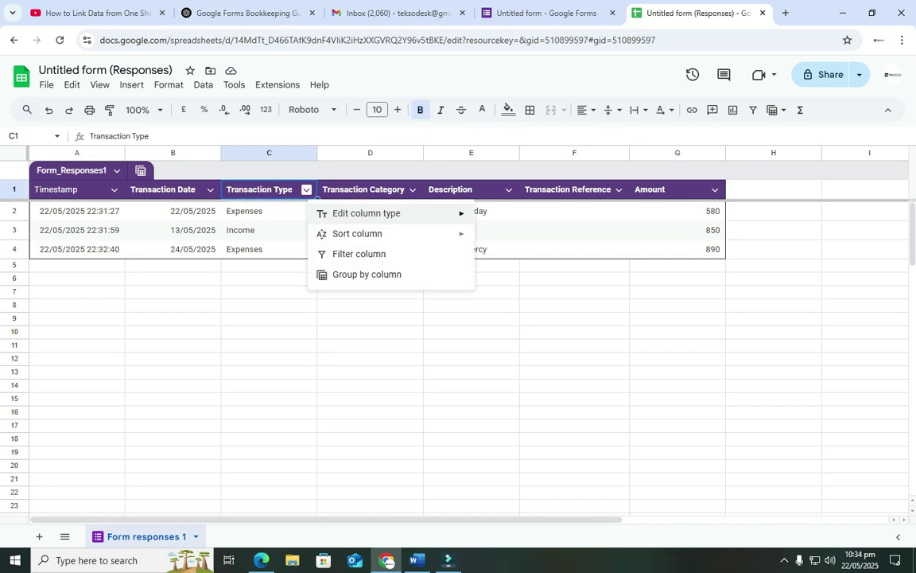
left_click(359, 254)
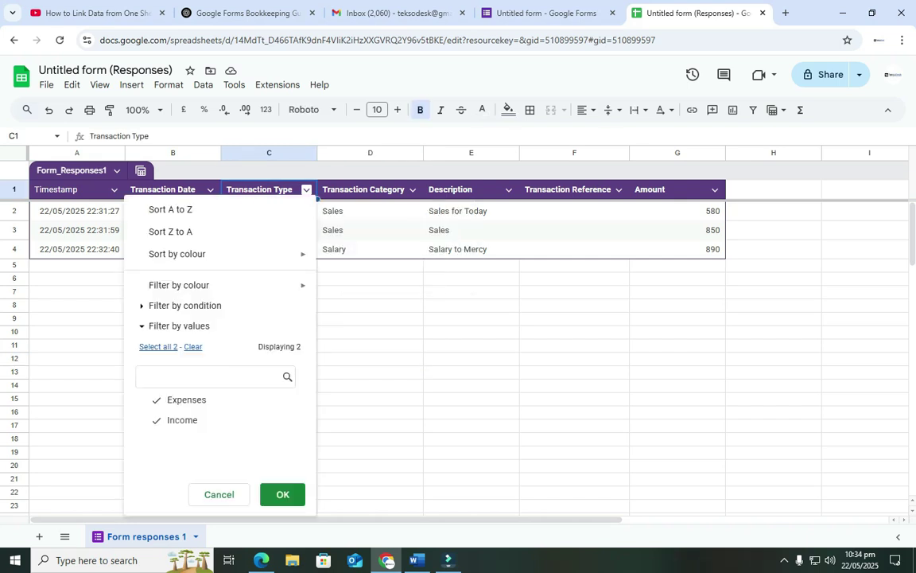
left_click(282, 494)
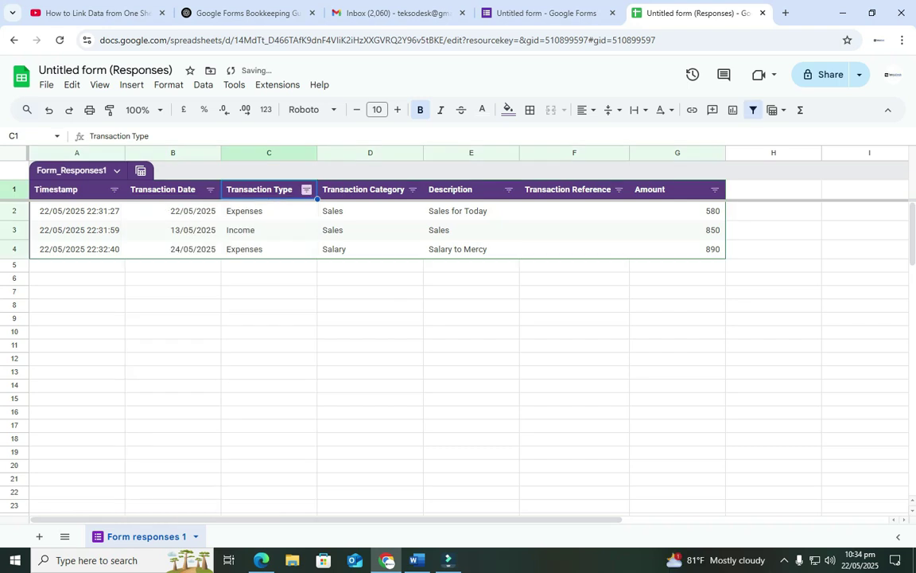
left_click(306, 189)
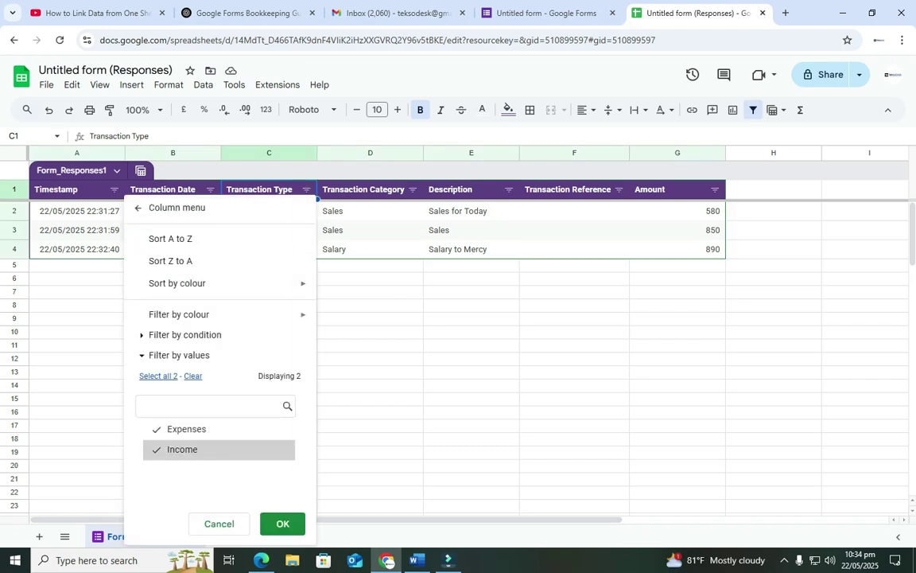
left_click(186, 429)
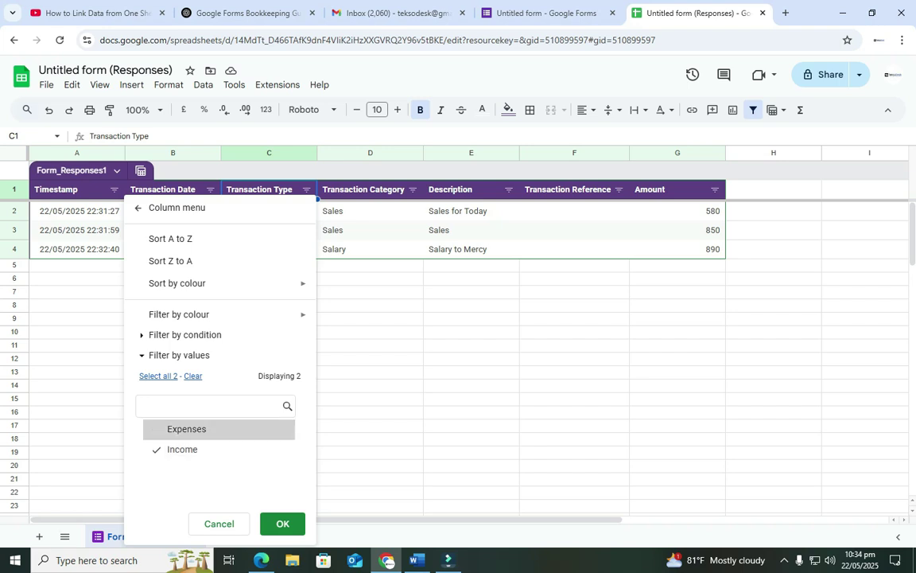
left_click(283, 524)
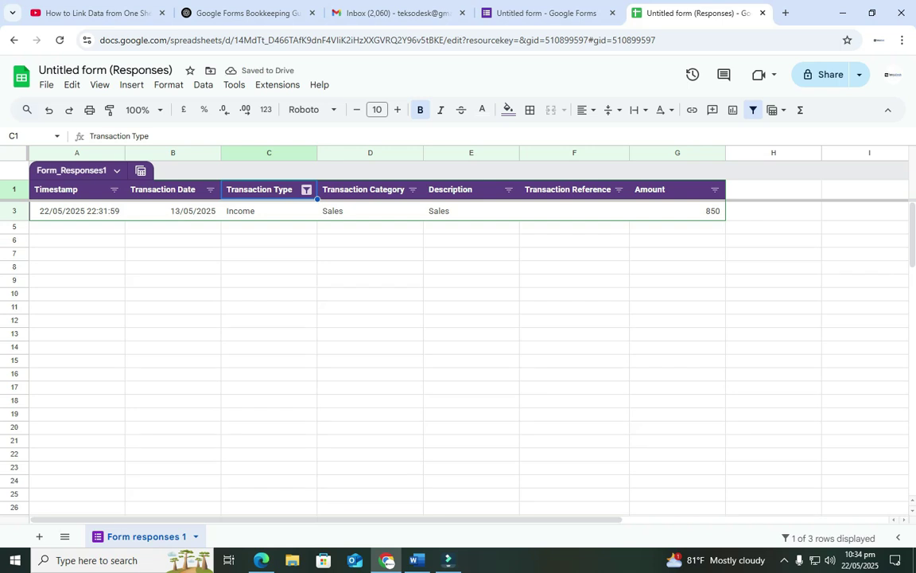
- Include Expenses again in the Transaction Type filter and reapply it with both Income and Expenses selected
left_click(306, 189)
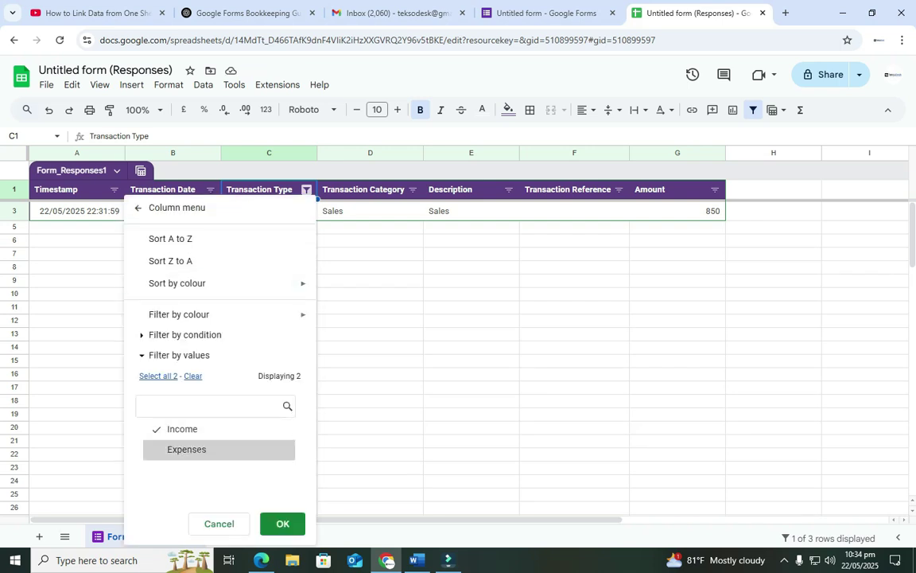
left_click(187, 450)
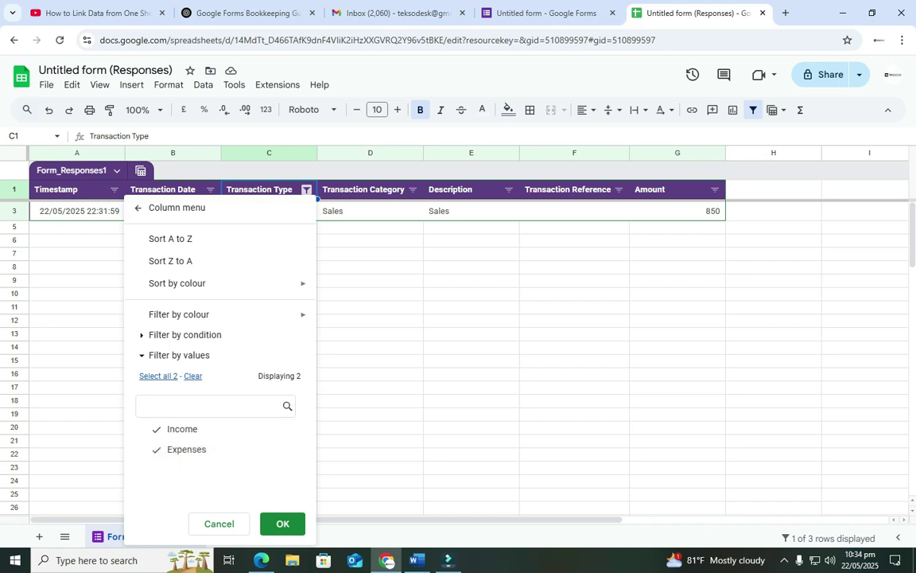
left_click(282, 524)
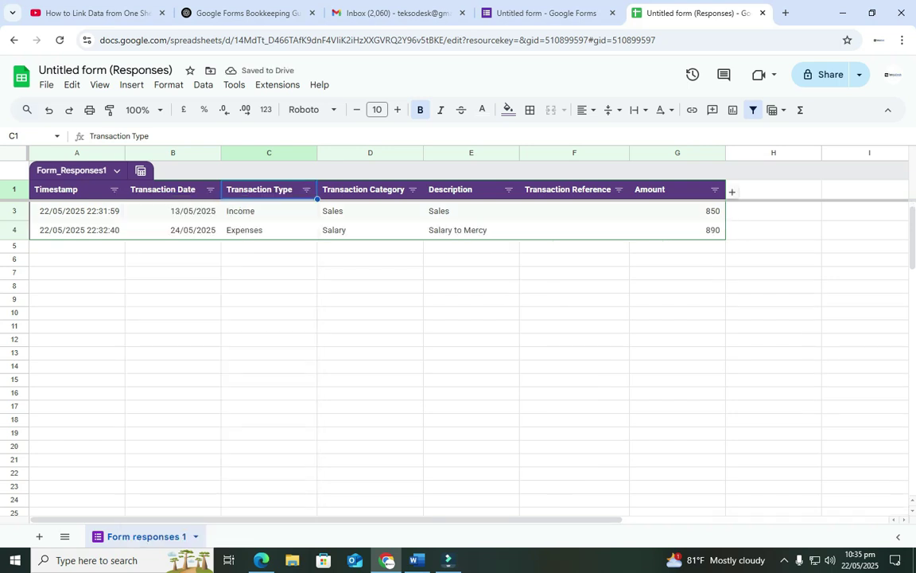
left_click(677, 366)
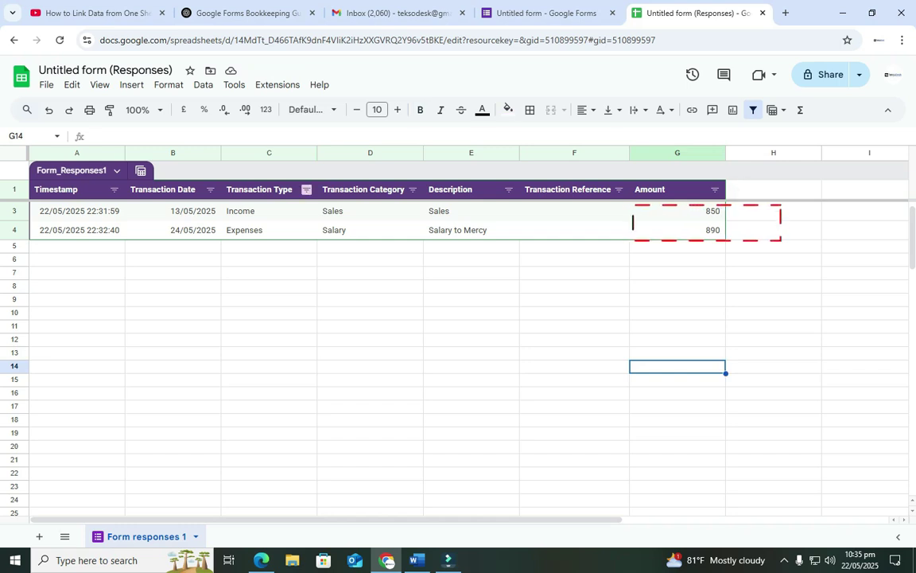
left_click(306, 189)
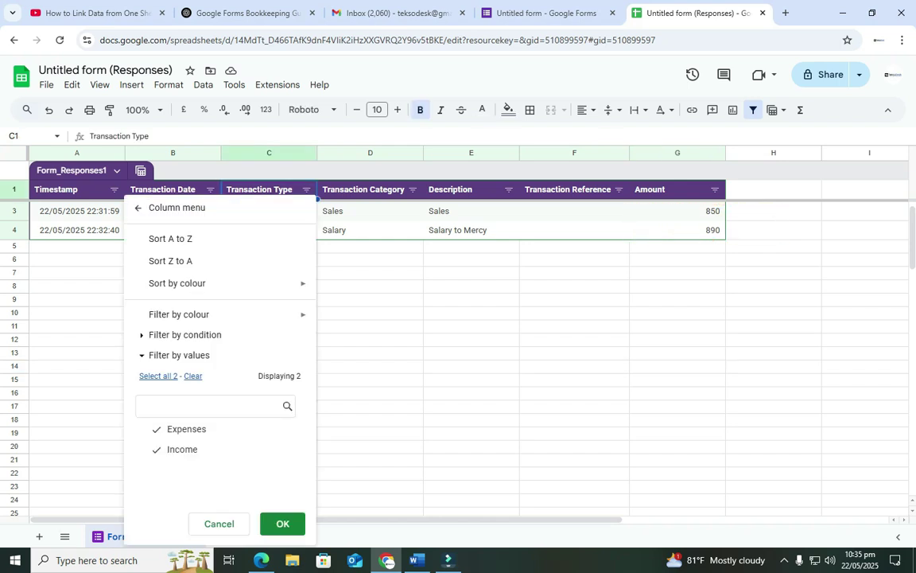
left_click(282, 523)
left_click(471, 286)
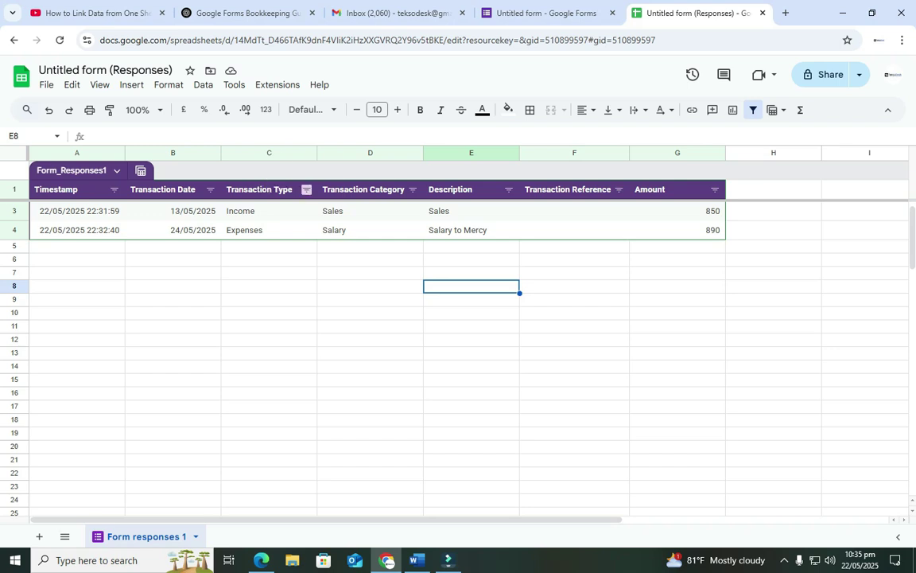
- Exclude Income from the Transaction Type filter so that only Expenses entries are shown
left_click(306, 189)
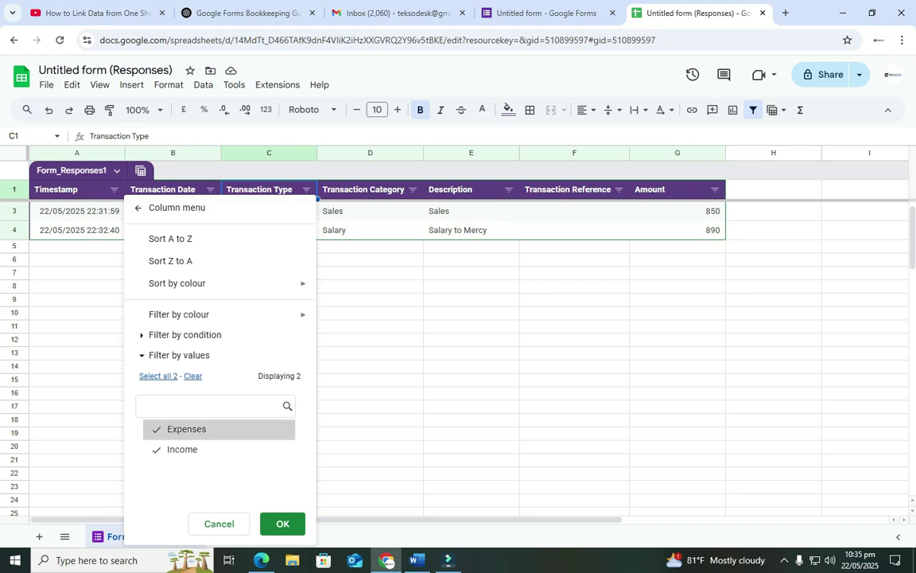
left_click(182, 449)
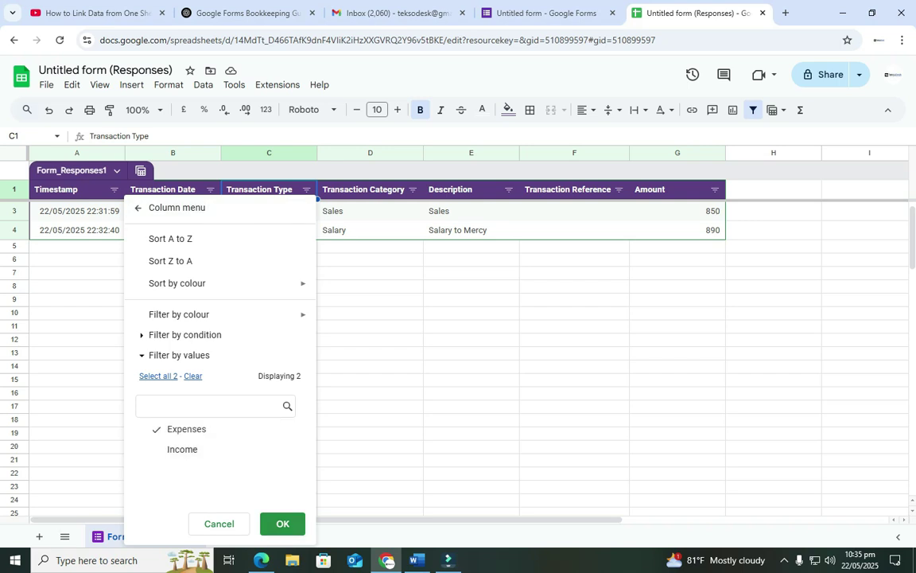
left_click(283, 524)
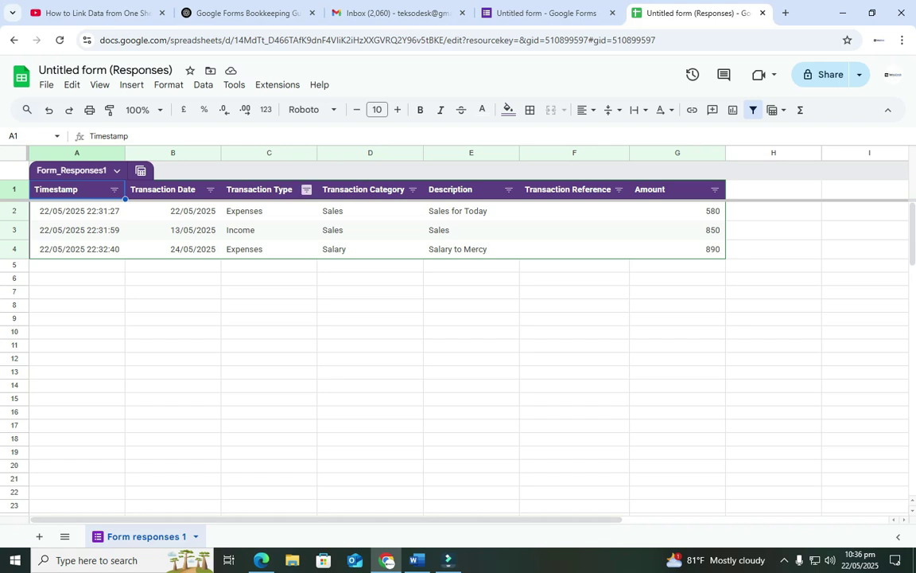
left_click(307, 189)
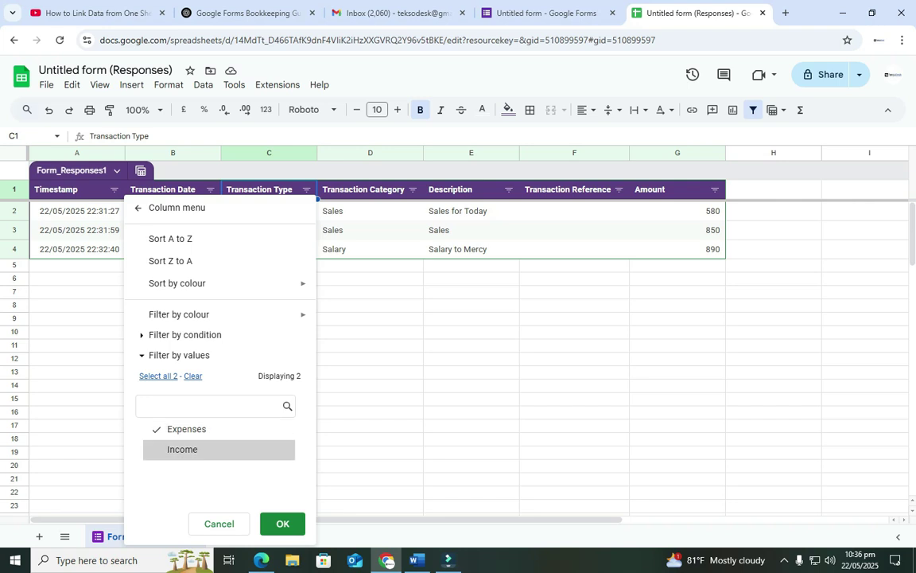
left_click(282, 523)
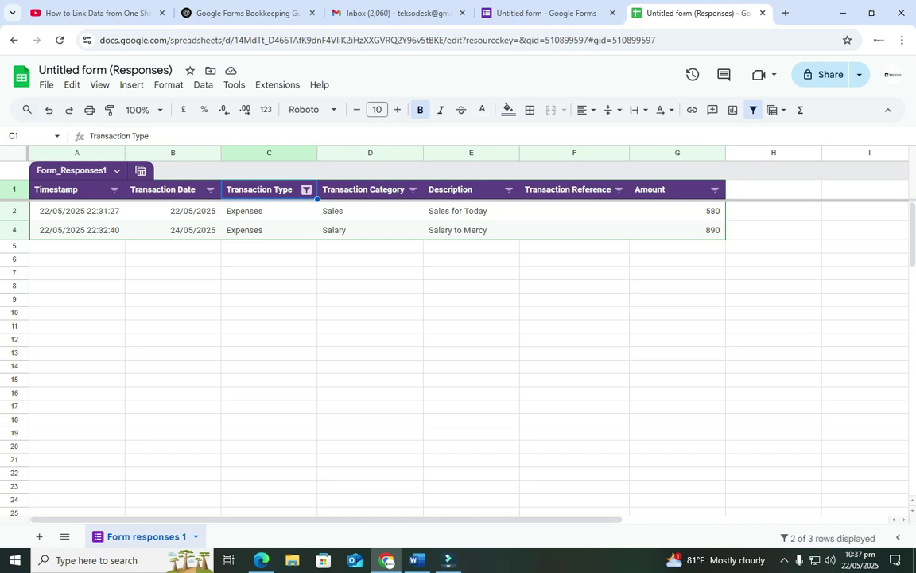
- Insert a SUM of the table's Amount column in cell G11, using the formula =SUM(Form_Responses1[Amount])
left_click(677, 326)
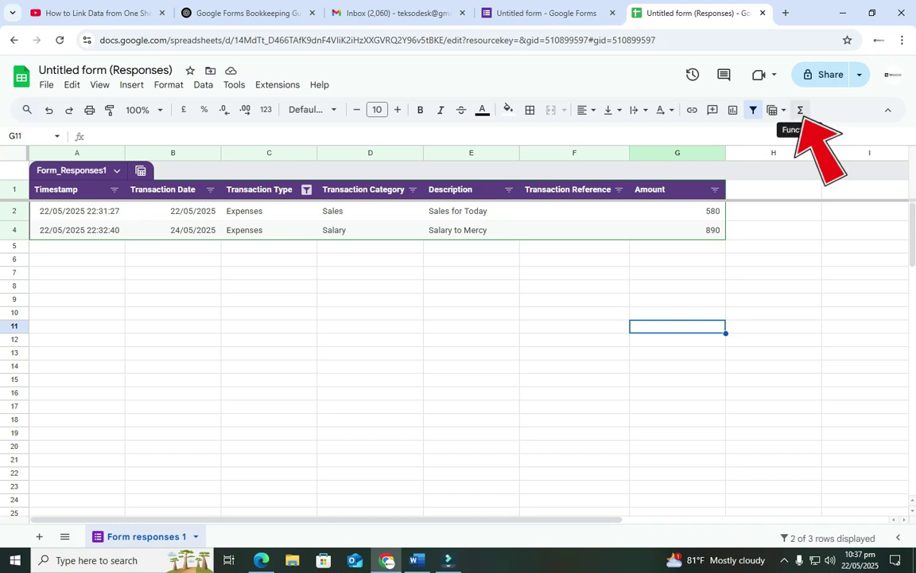
left_click(800, 109)
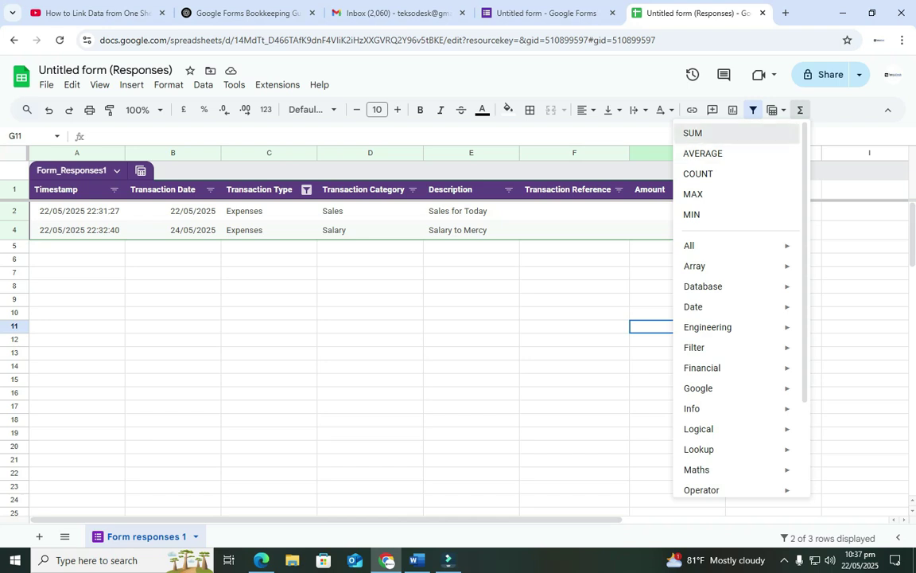
left_click(693, 133)
left_click_drag(677, 211, 677, 230)
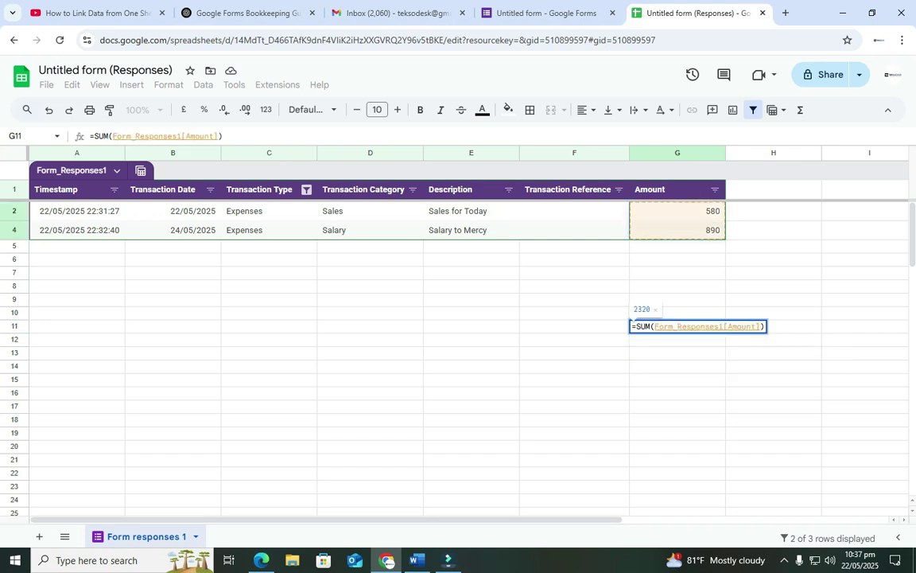
key("Return")
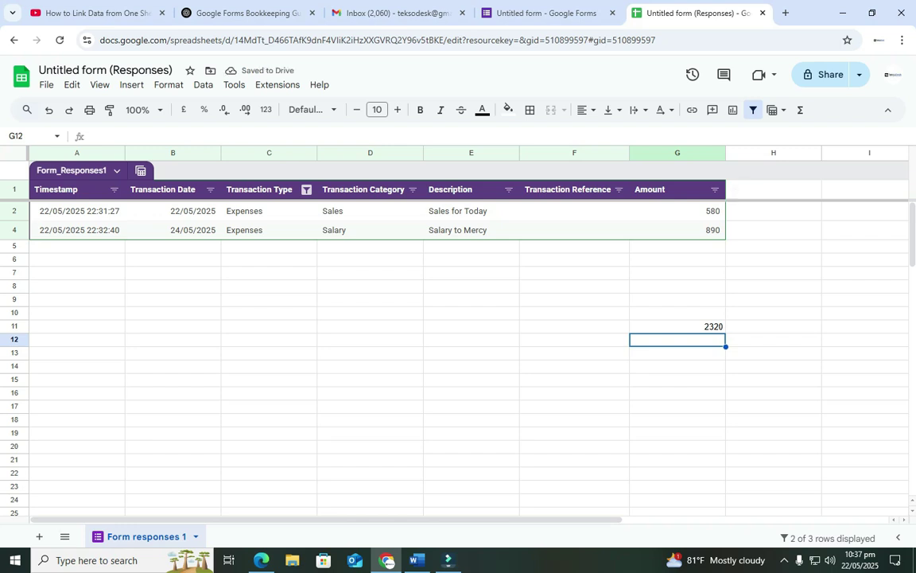
left_click(573, 326)
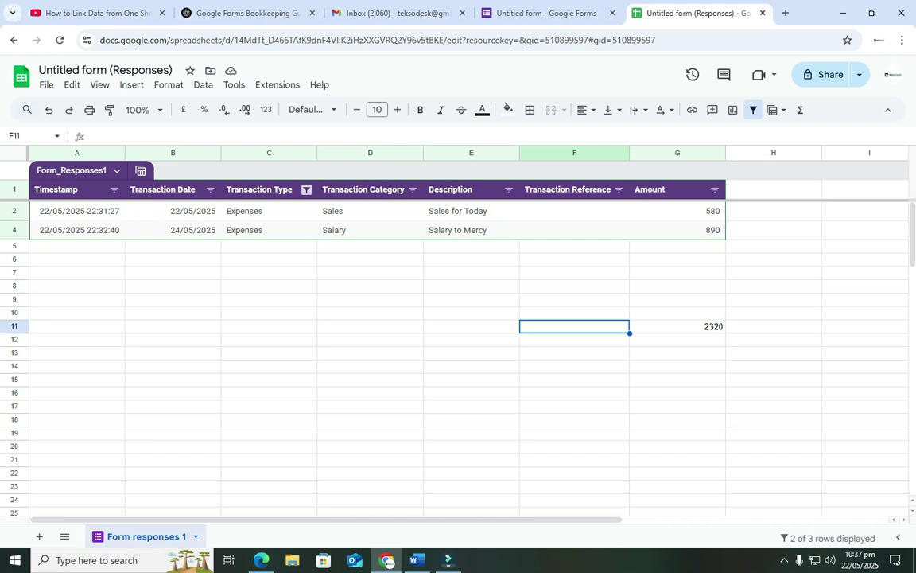
- Review the form's response summary and its questions in the form editor, alongside the linked response spreadsheet
left_click(546, 13)
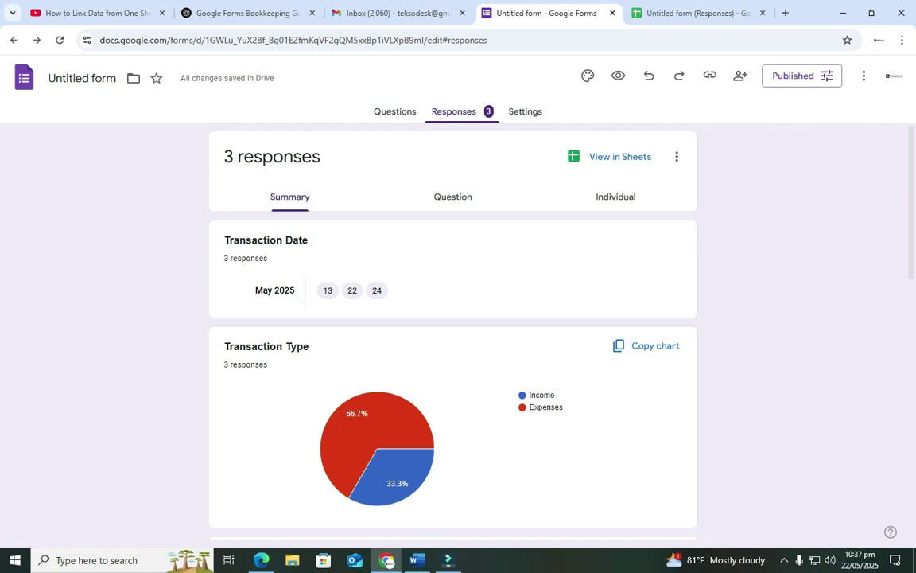
left_click(689, 13)
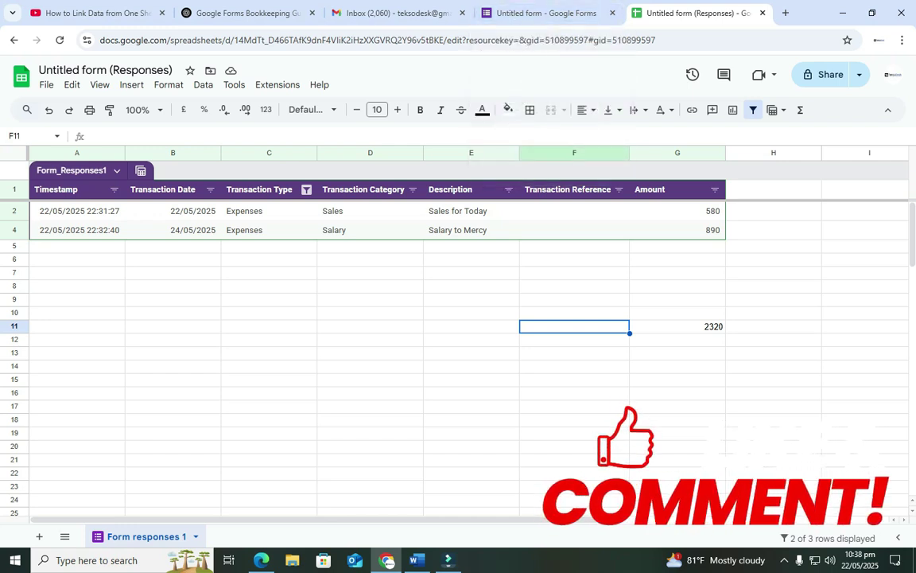
left_click(545, 13)
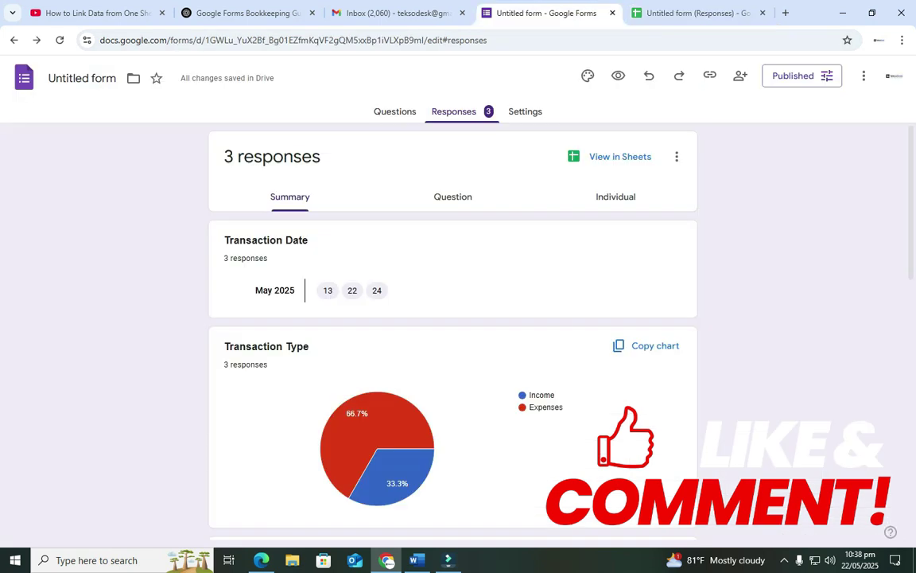
left_click(394, 111)
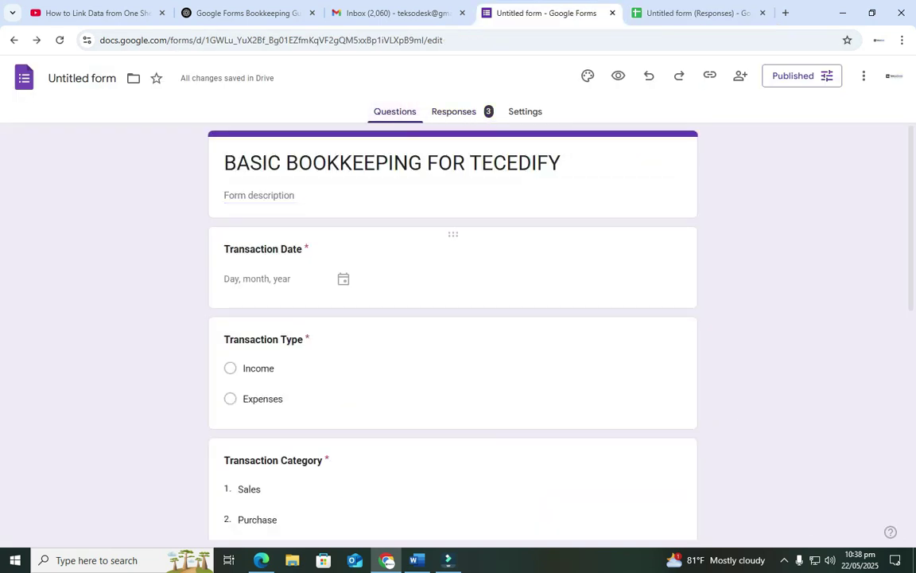
scroll(453, 334, "down", 3)
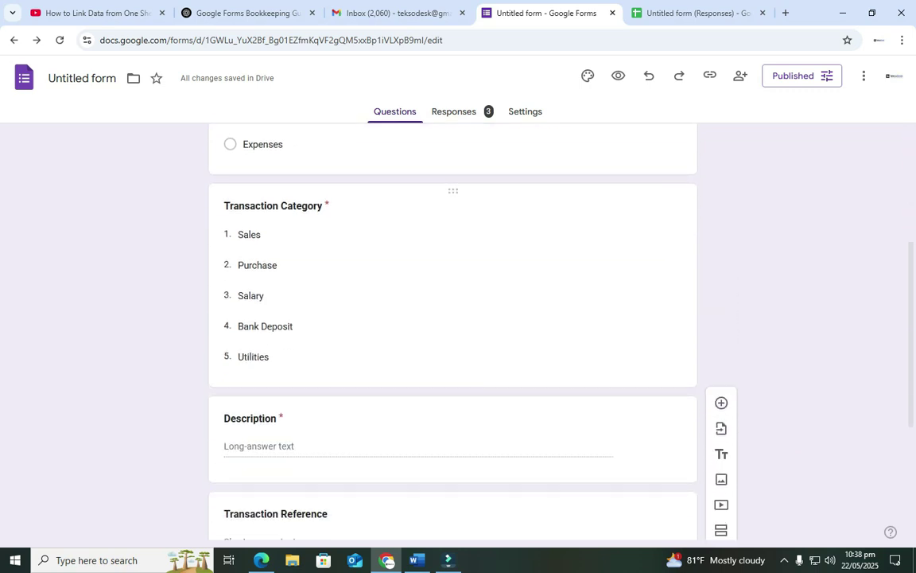
scroll(454, 334, "up", 3)
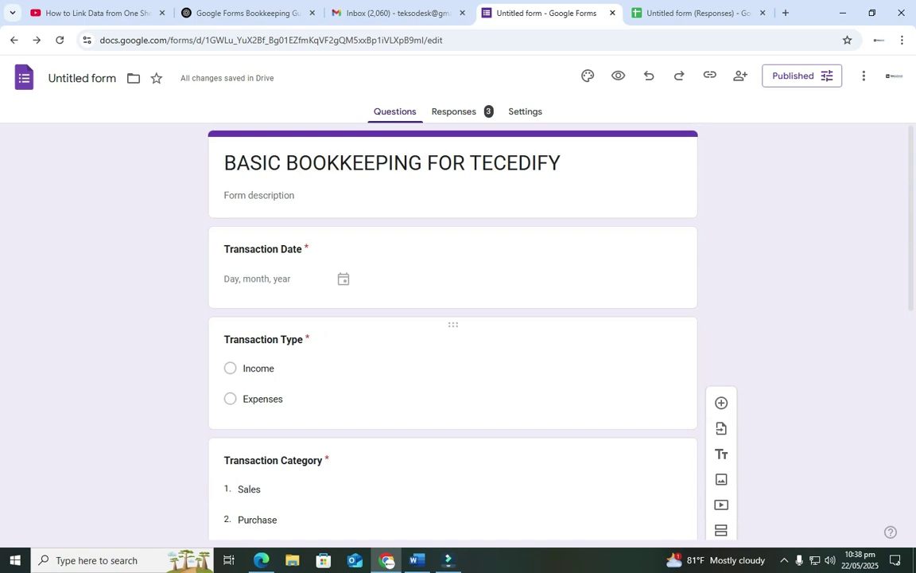
left_click(688, 13)
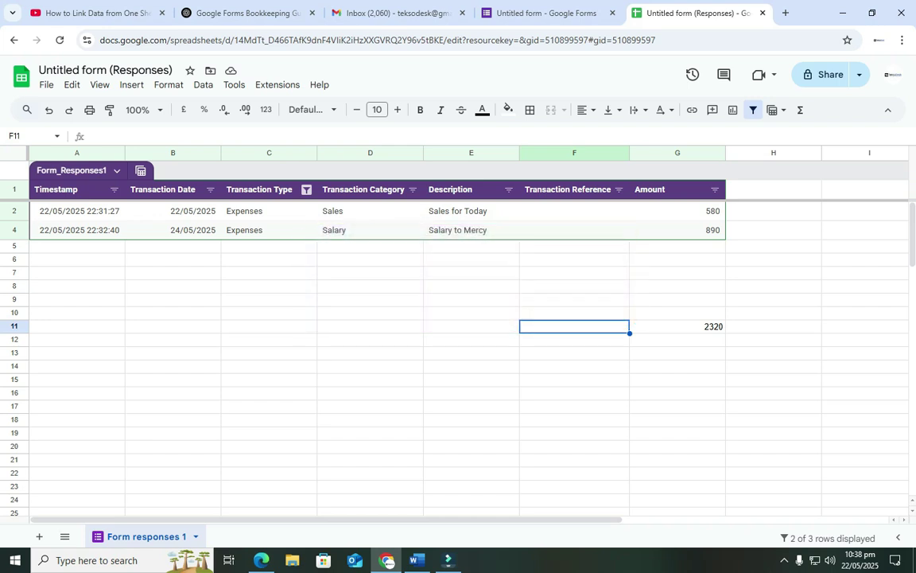
left_click(546, 12)
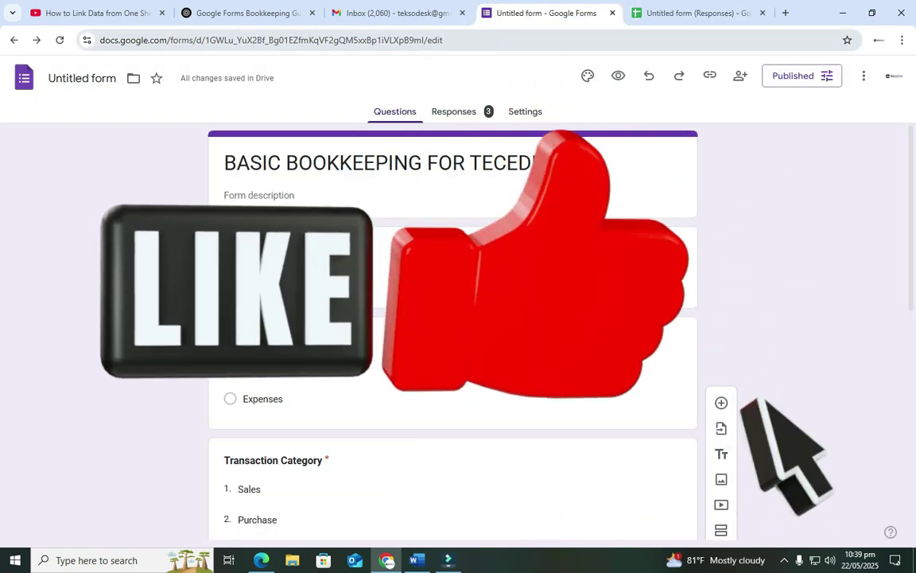
left_click(697, 13)
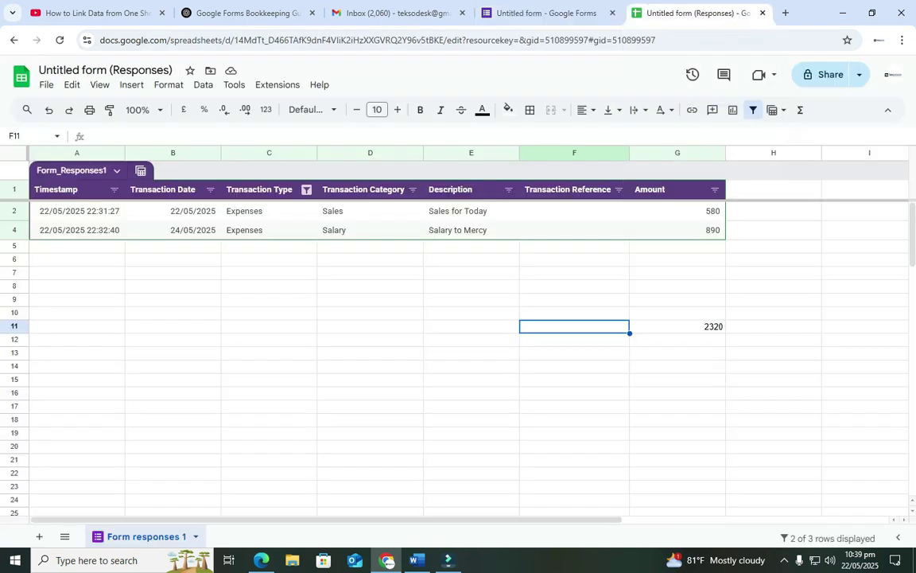